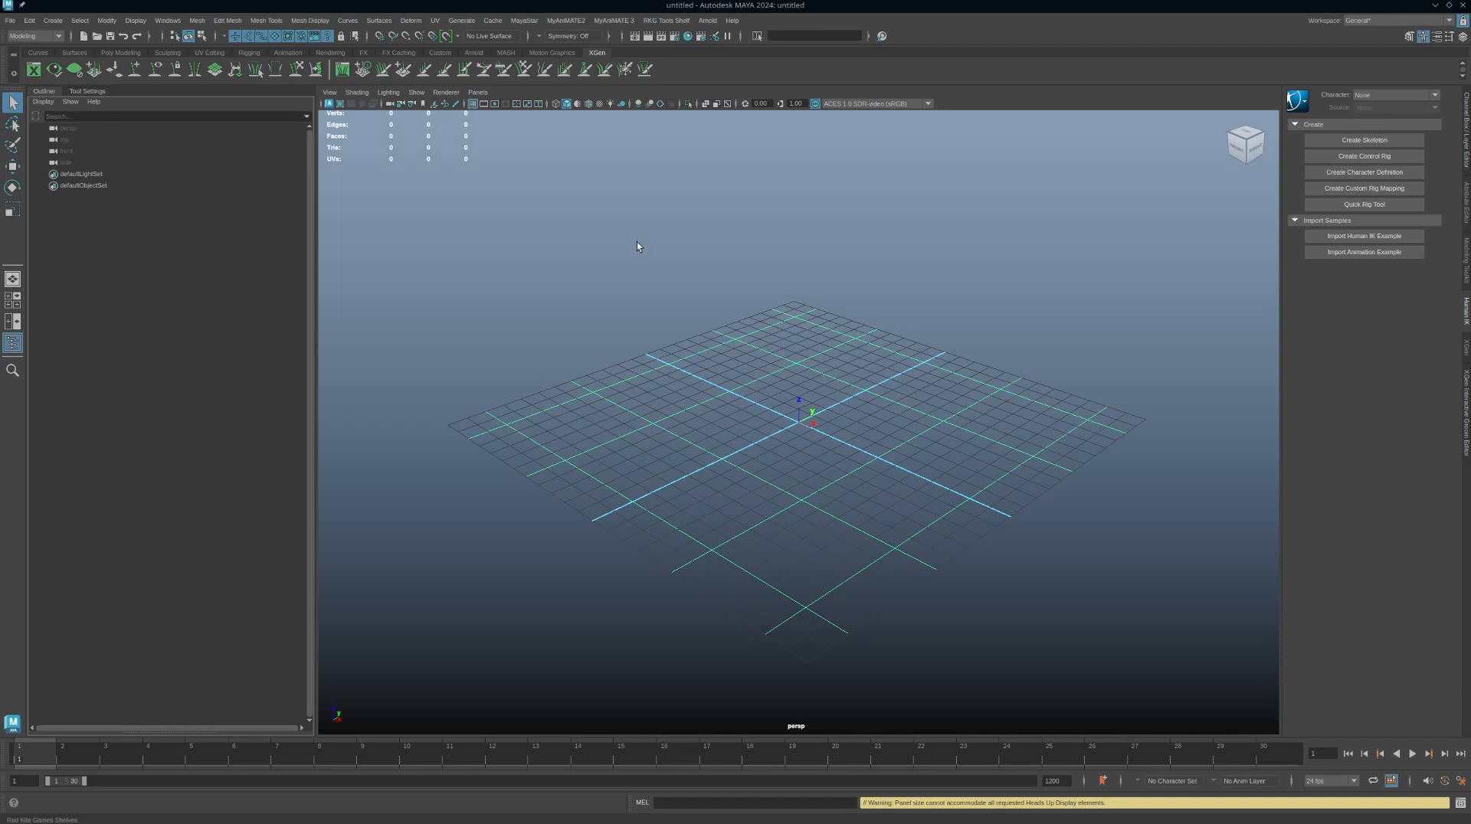
alt+middle_drag(680, 261, 700, 274)
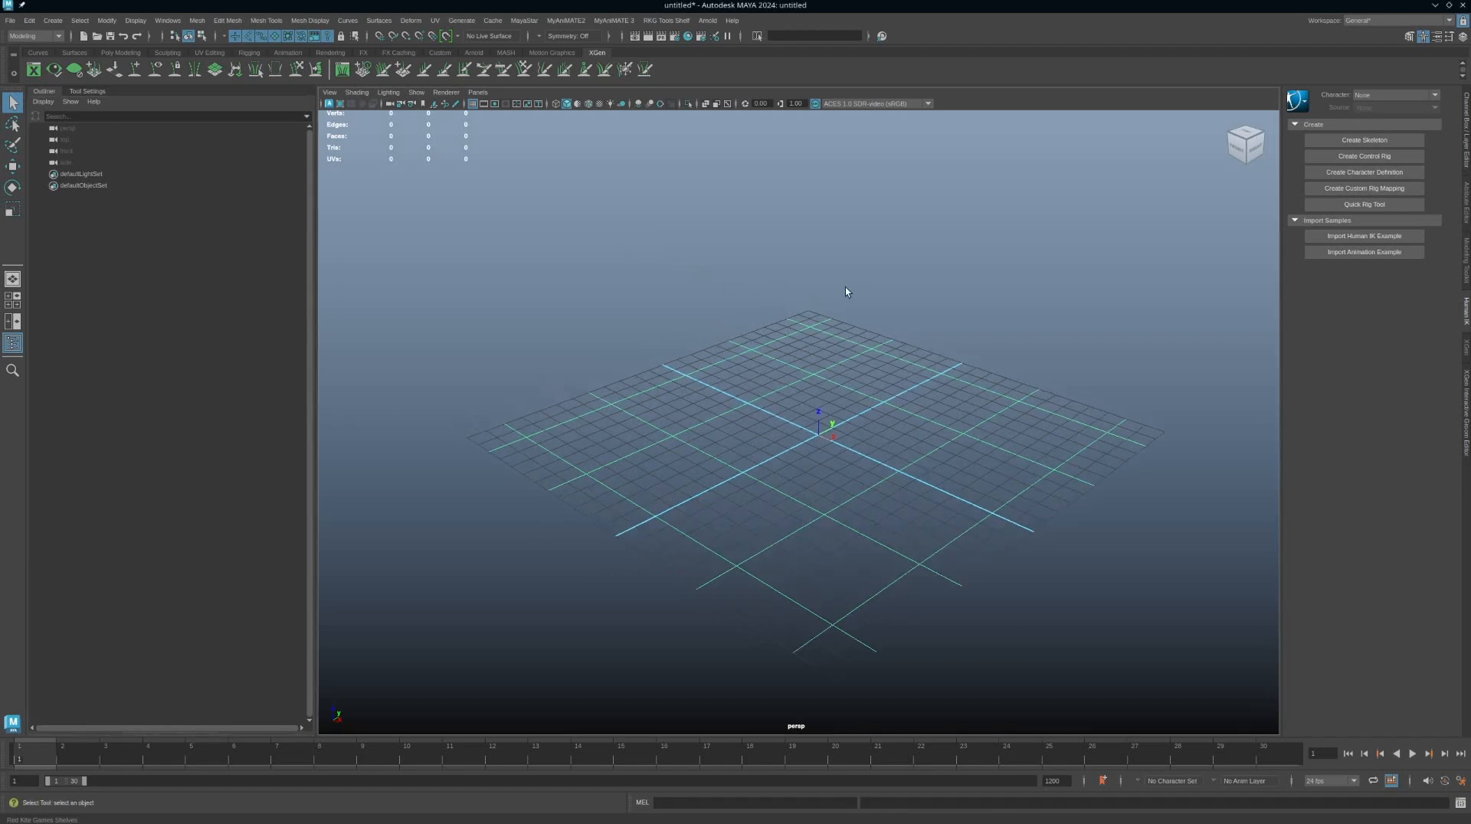
alt+drag(846, 291, 834, 290)
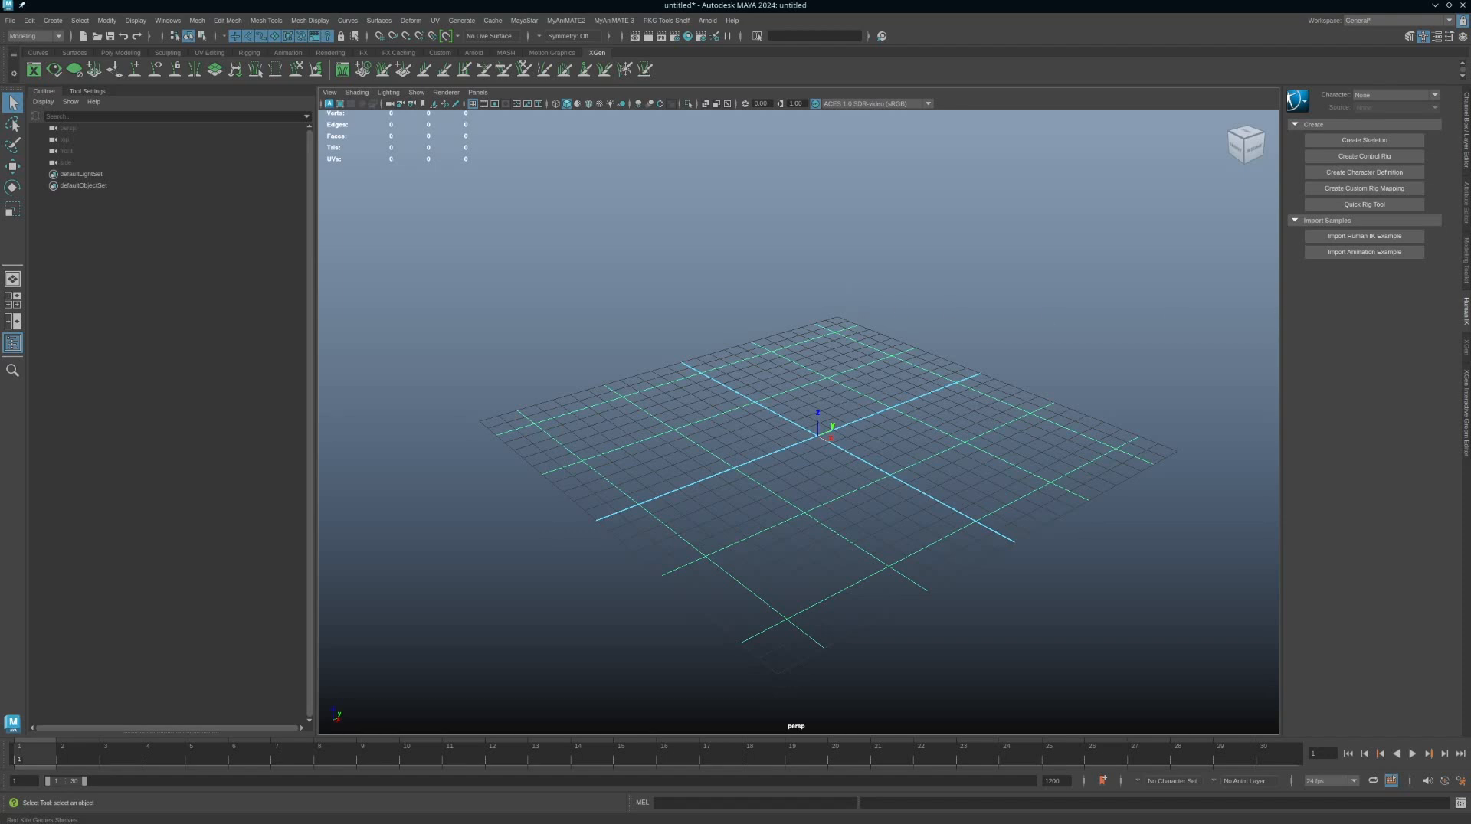
Switch to the Dolphin file manager on the maya/2024 folder and check the folder's full path
drag(1470, 295, 1111, 218)
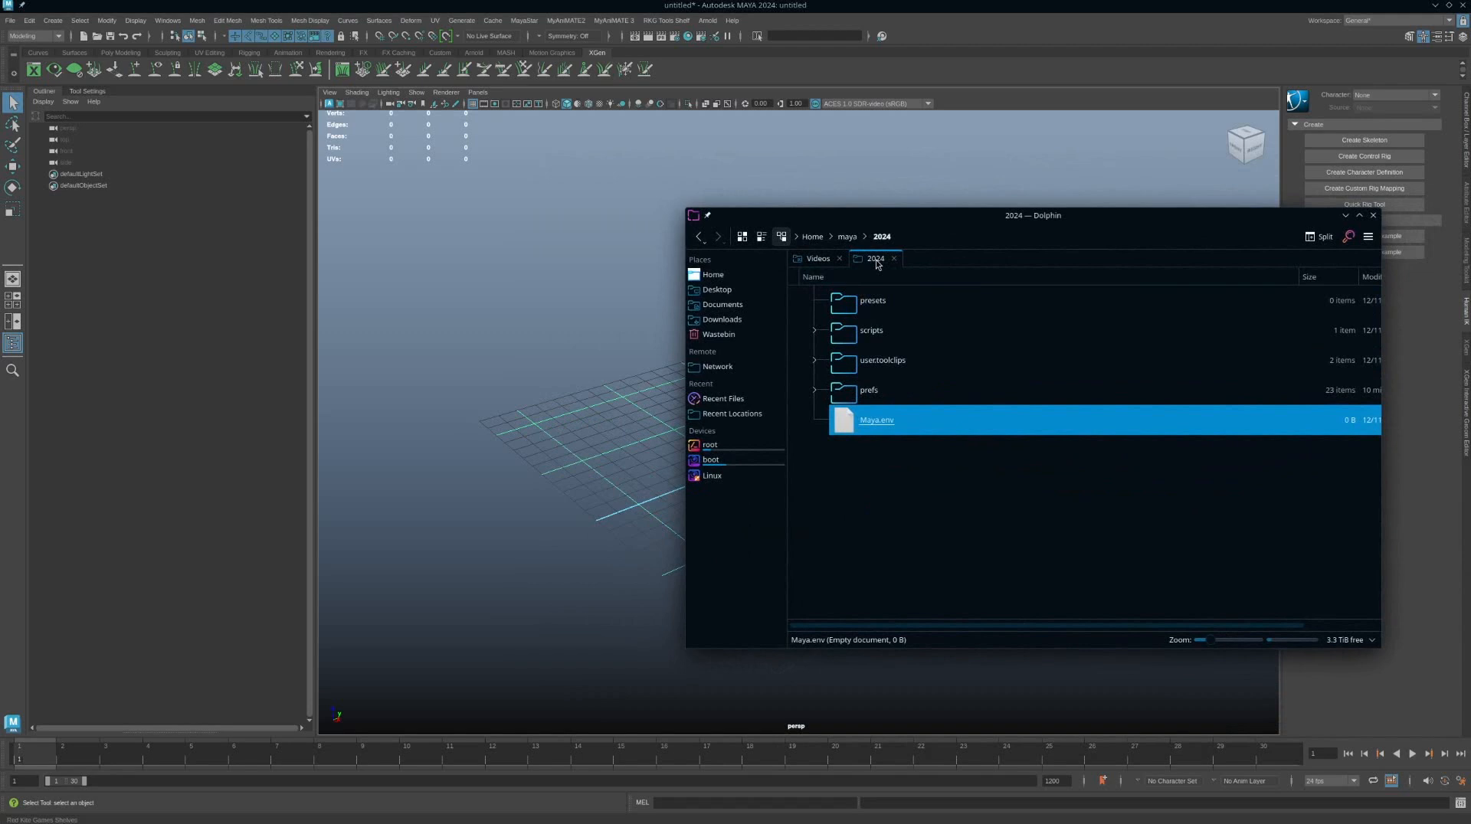
click(913, 238)
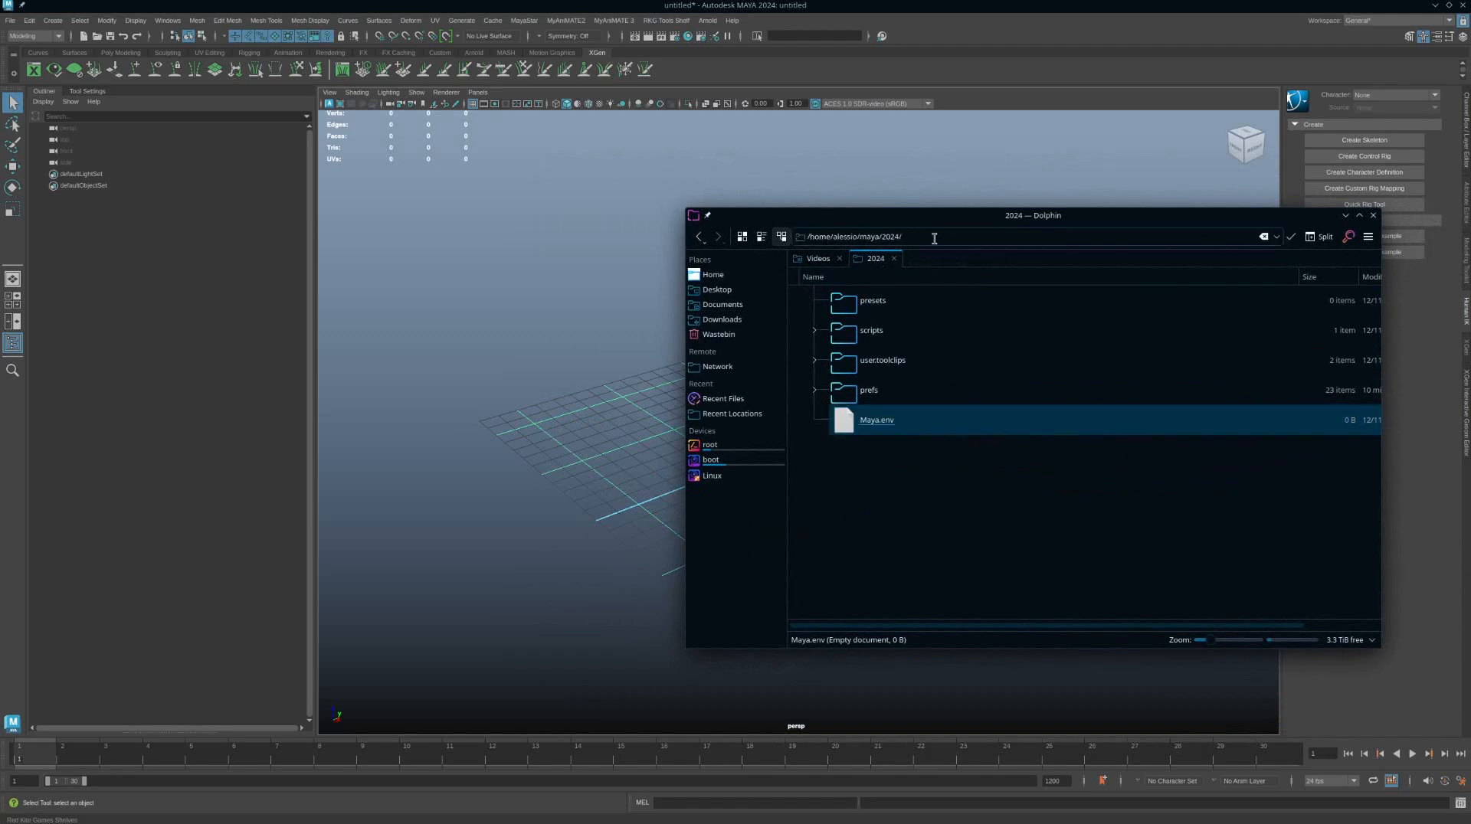
drag(809, 238, 865, 238)
click(889, 238)
click(961, 533)
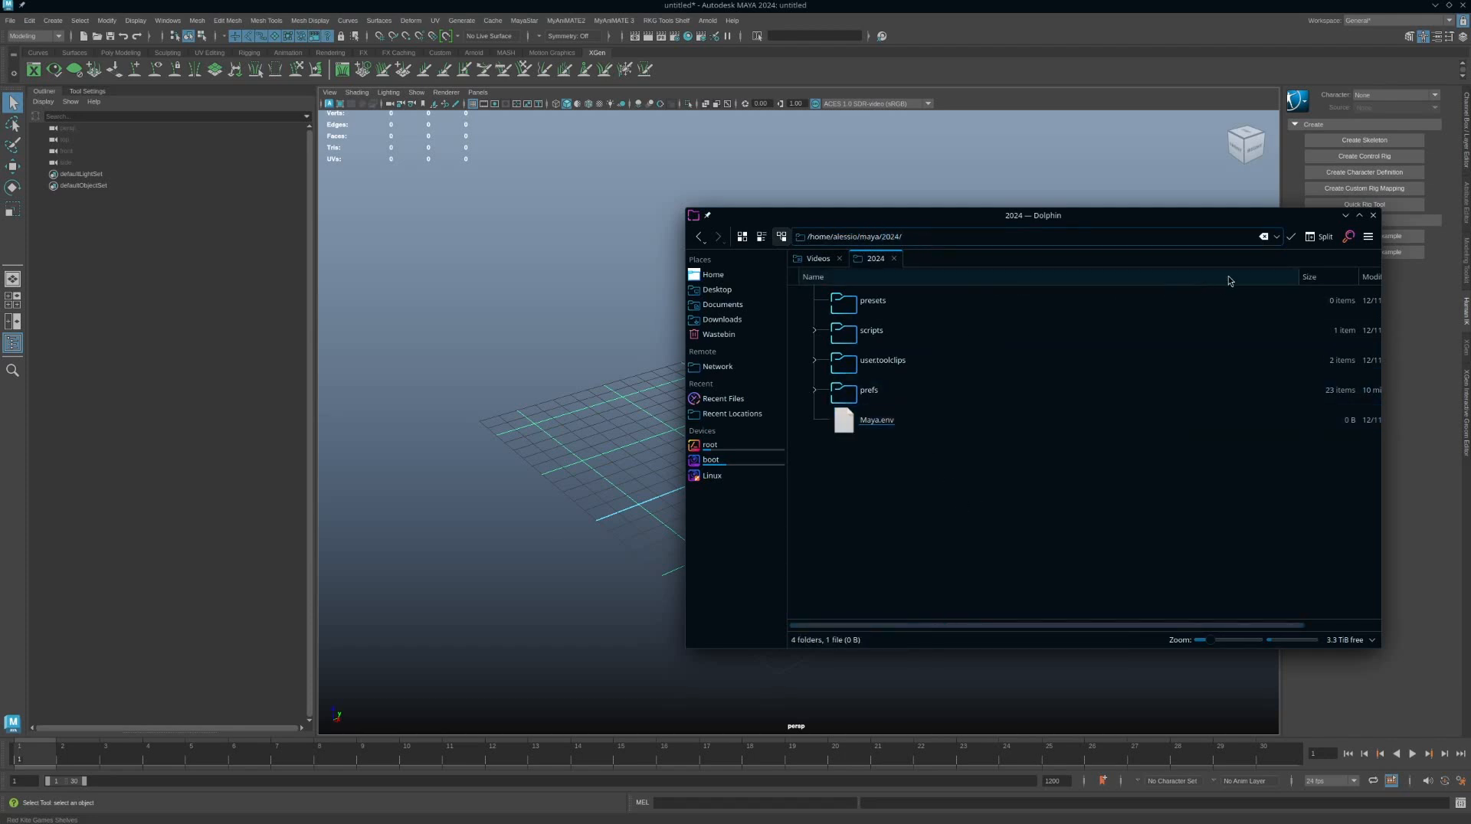
click(1290, 237)
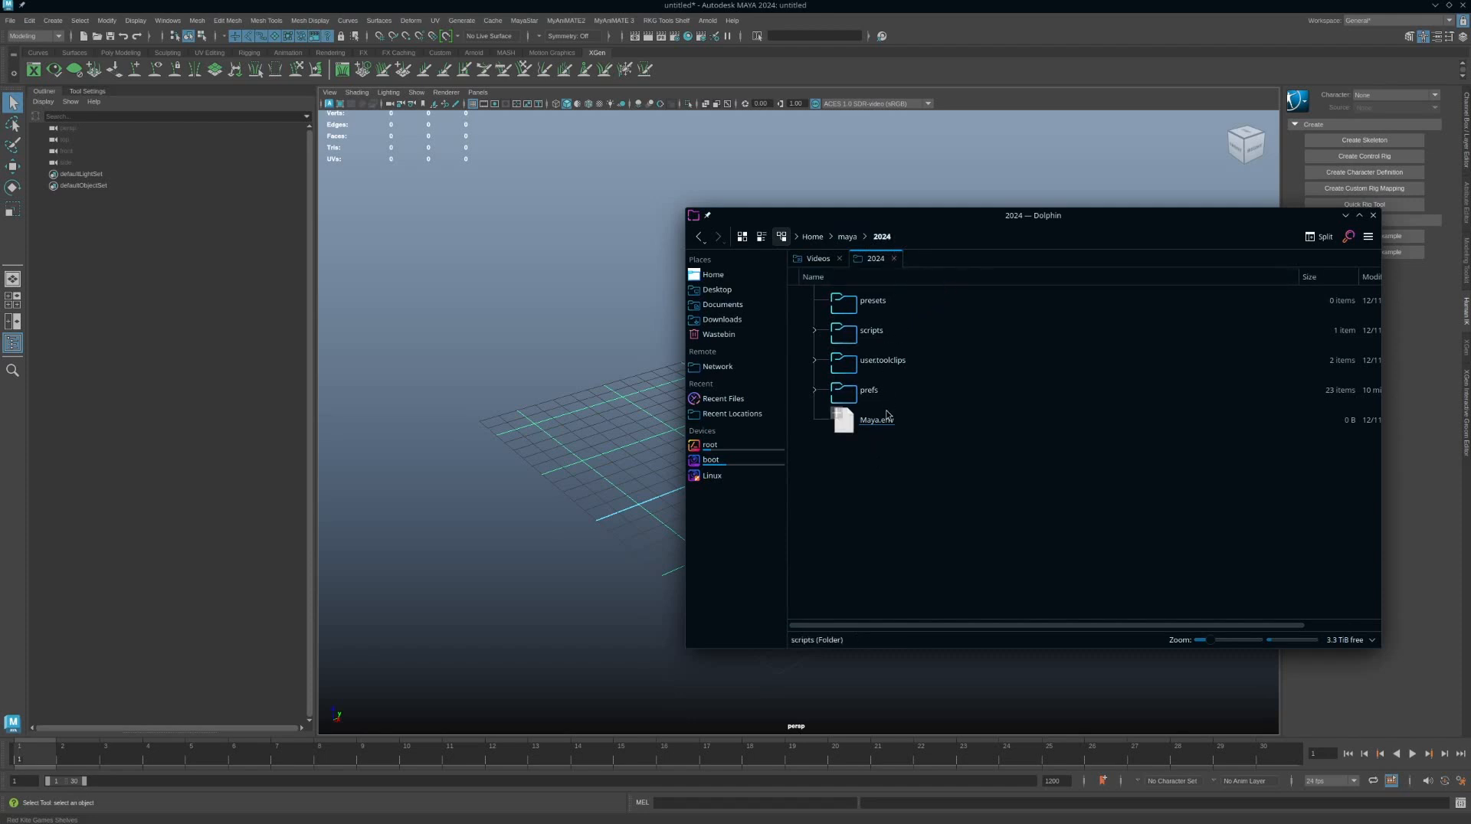
Browse the parent maya folder and its projects folder, ending back in the 2024 folder
click(845, 237)
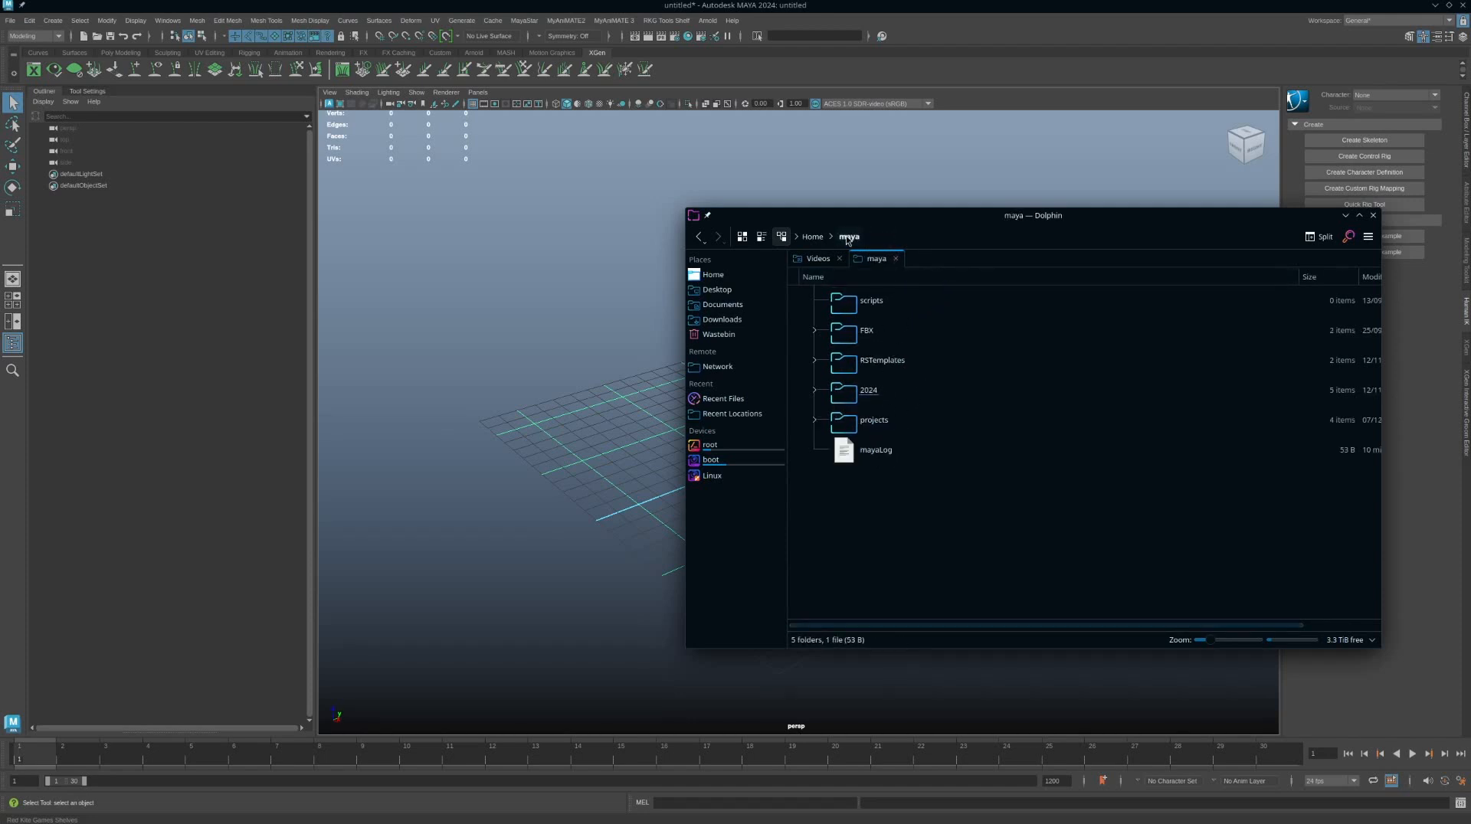
click(879, 393)
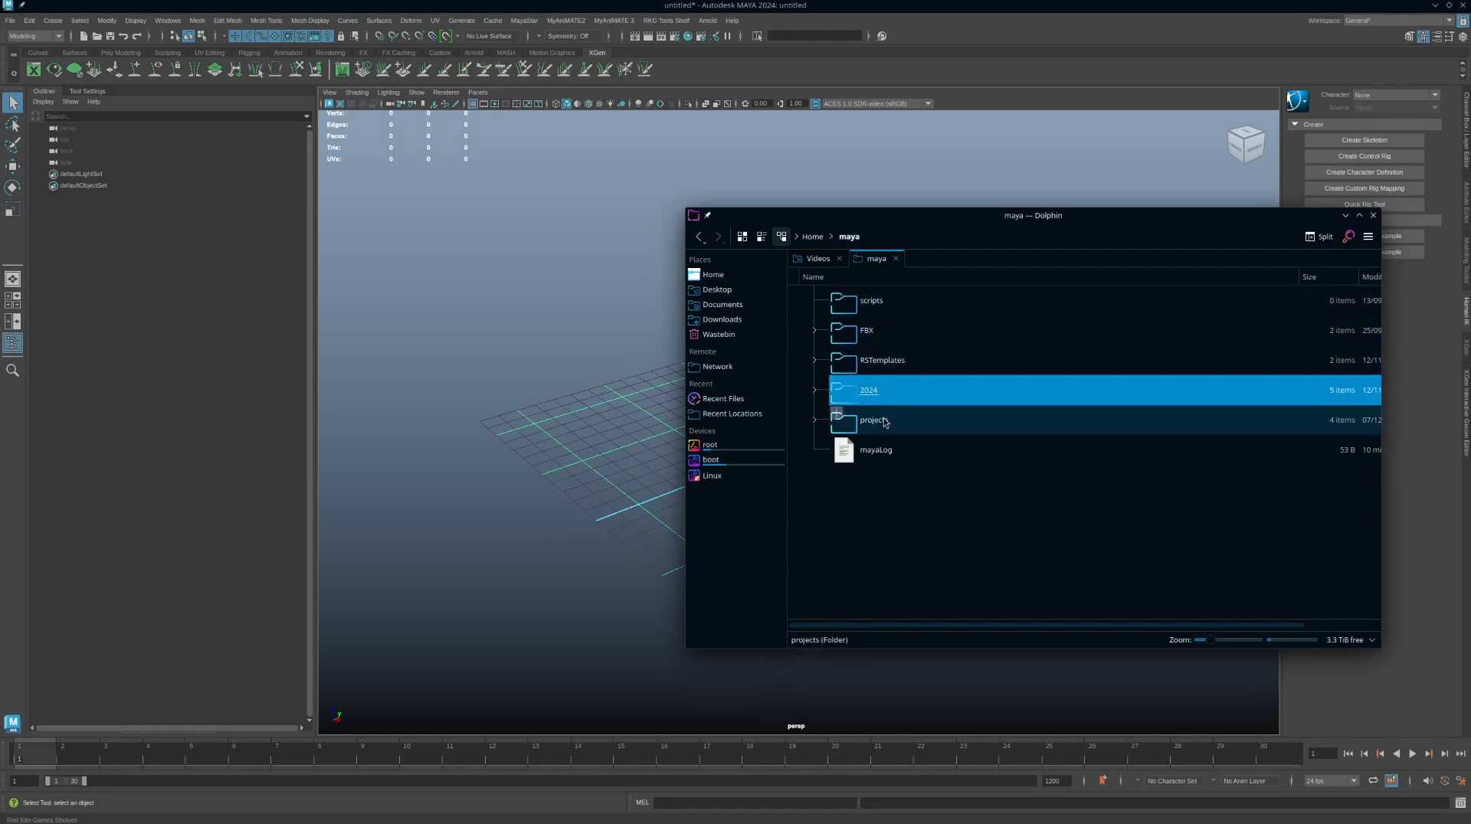
double_click(921, 419)
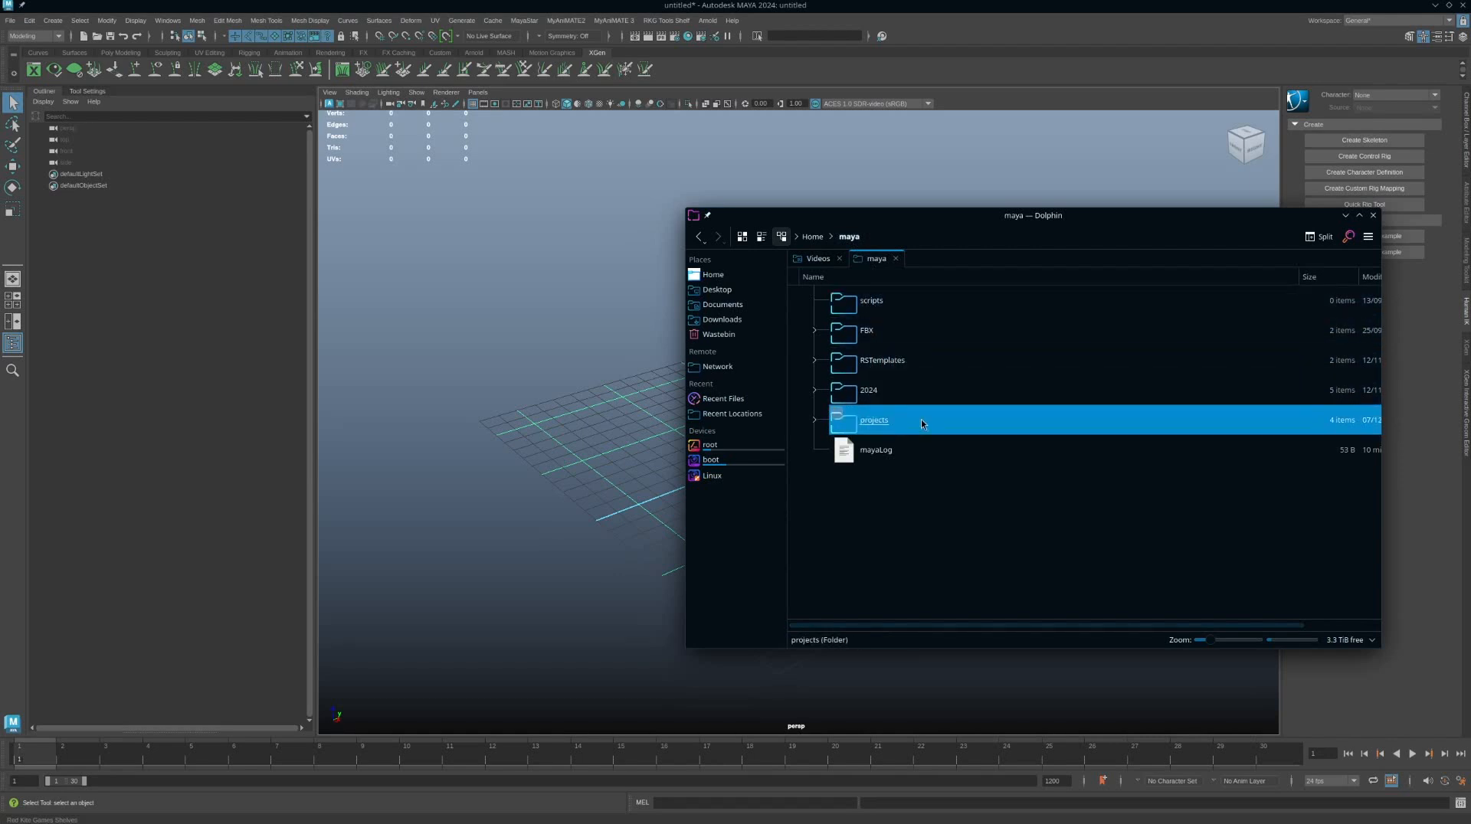
key(alt+Left)
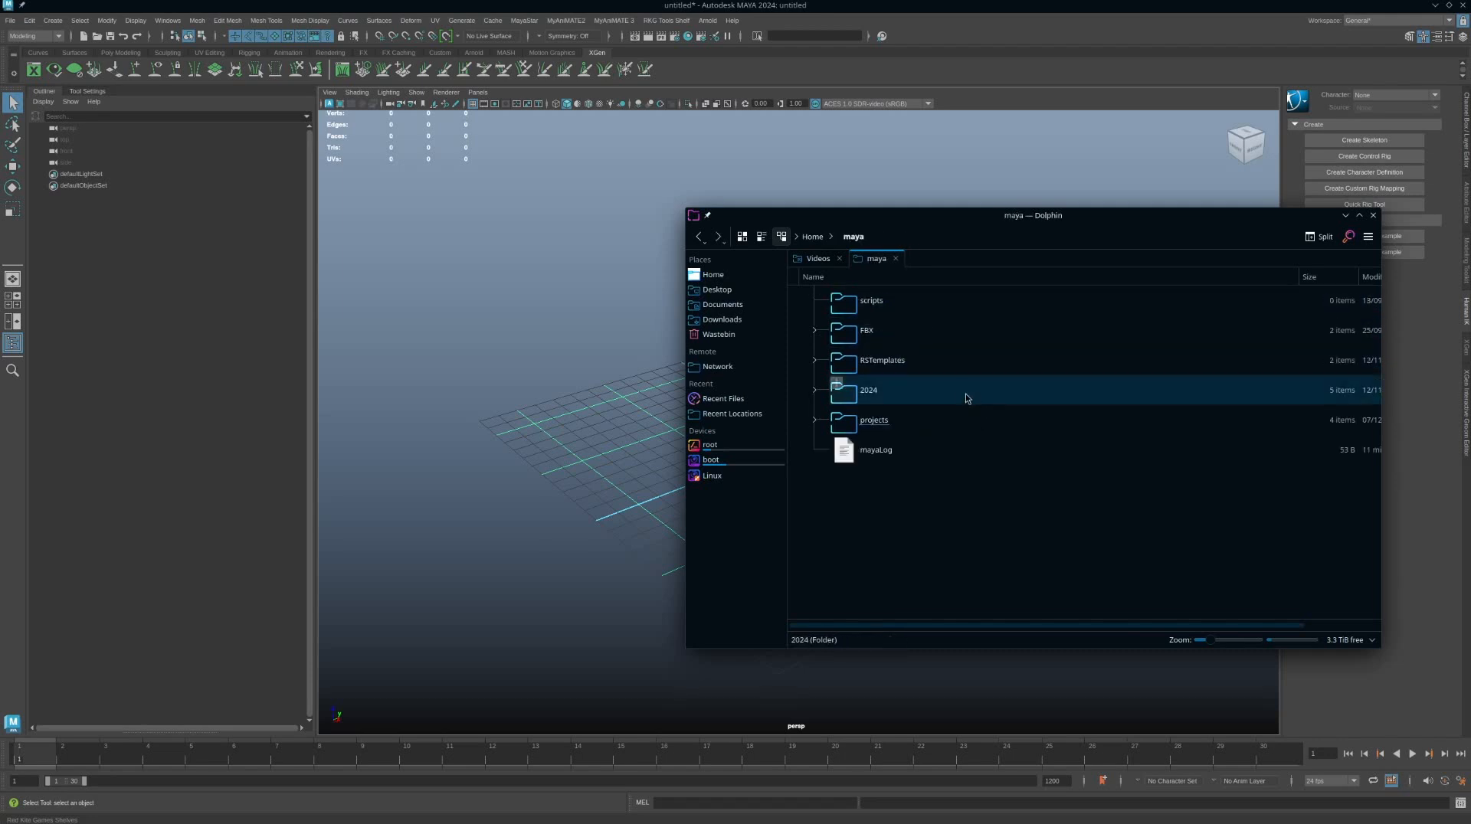
click(856, 397)
double_click(891, 392)
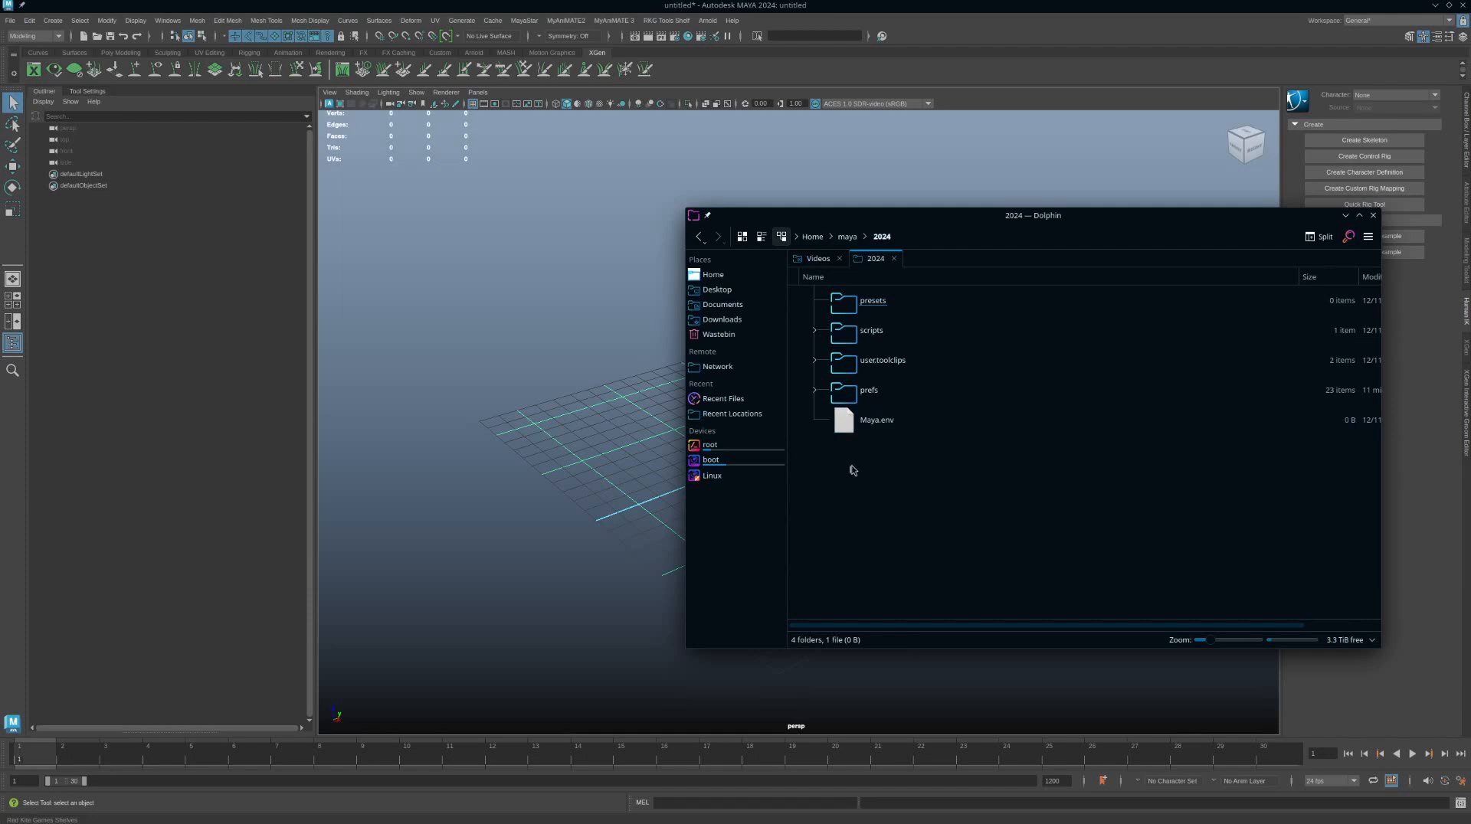
Bring up Maya.env from the 2024 folder in the Kate editor and arrange it beside the Dolphin window
drag(848, 475, 891, 426)
click(874, 447)
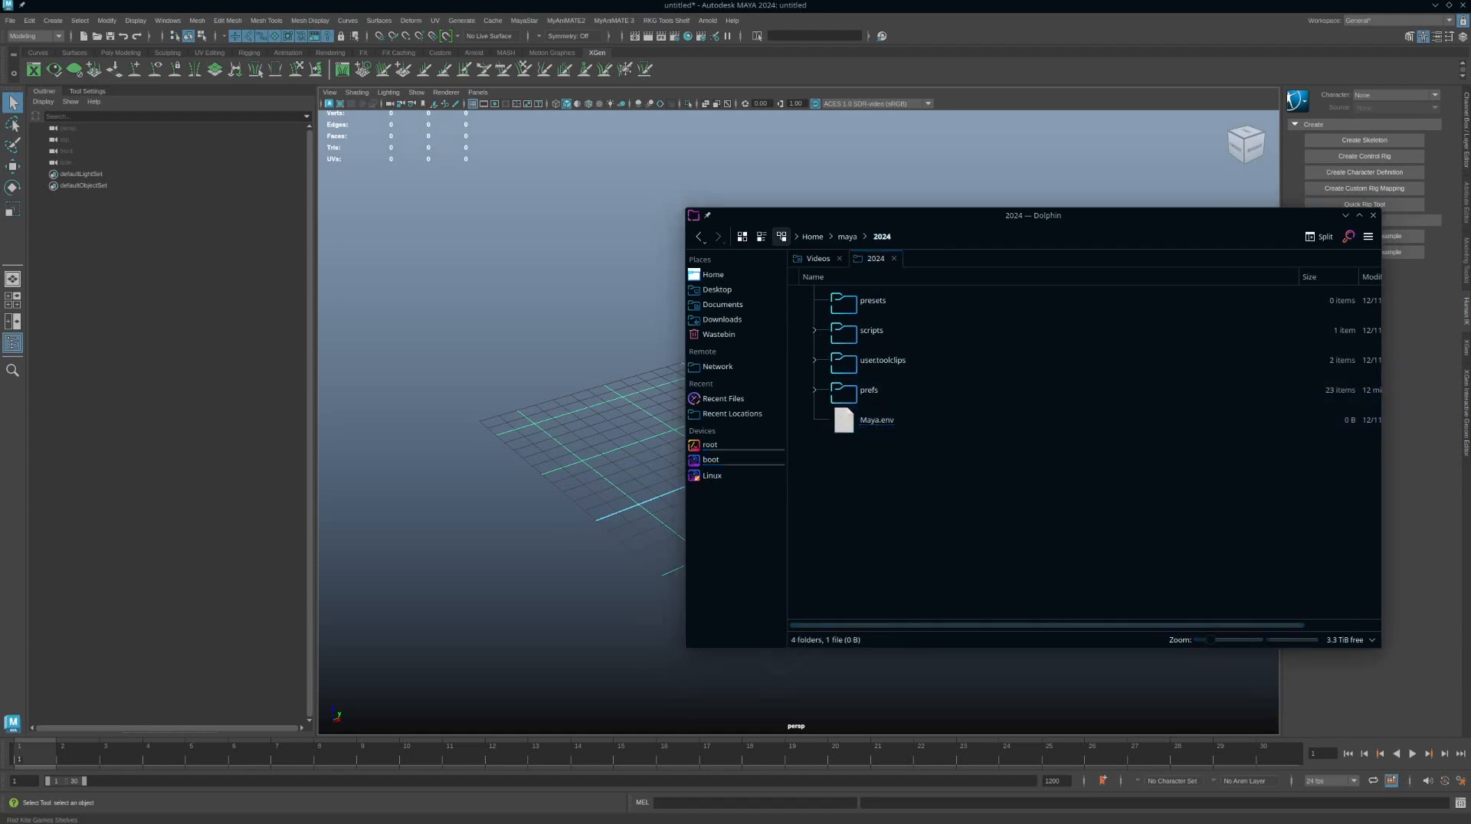
drag(1470, 233, 368, 165)
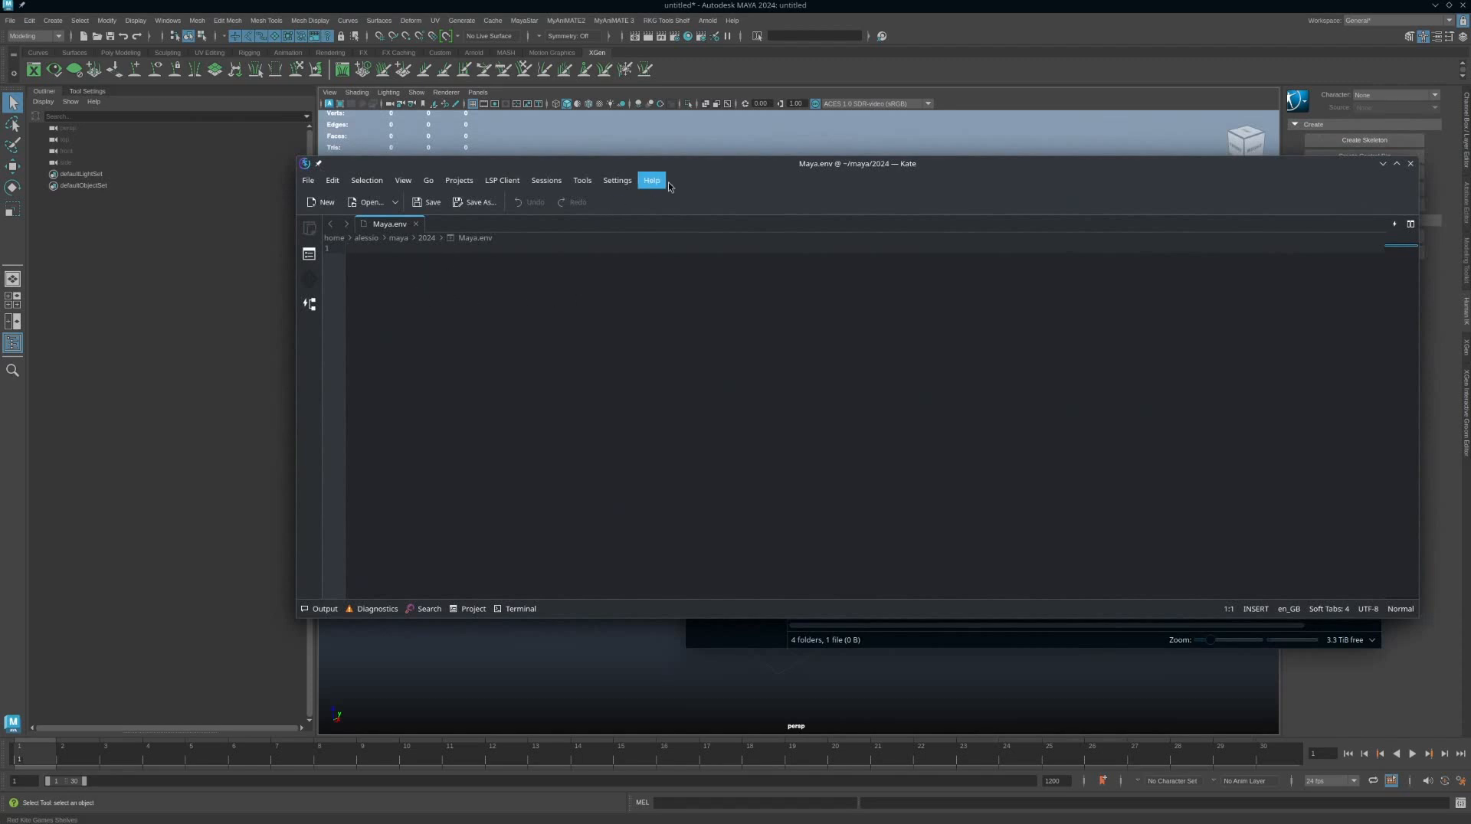
drag(732, 169, 745, 202)
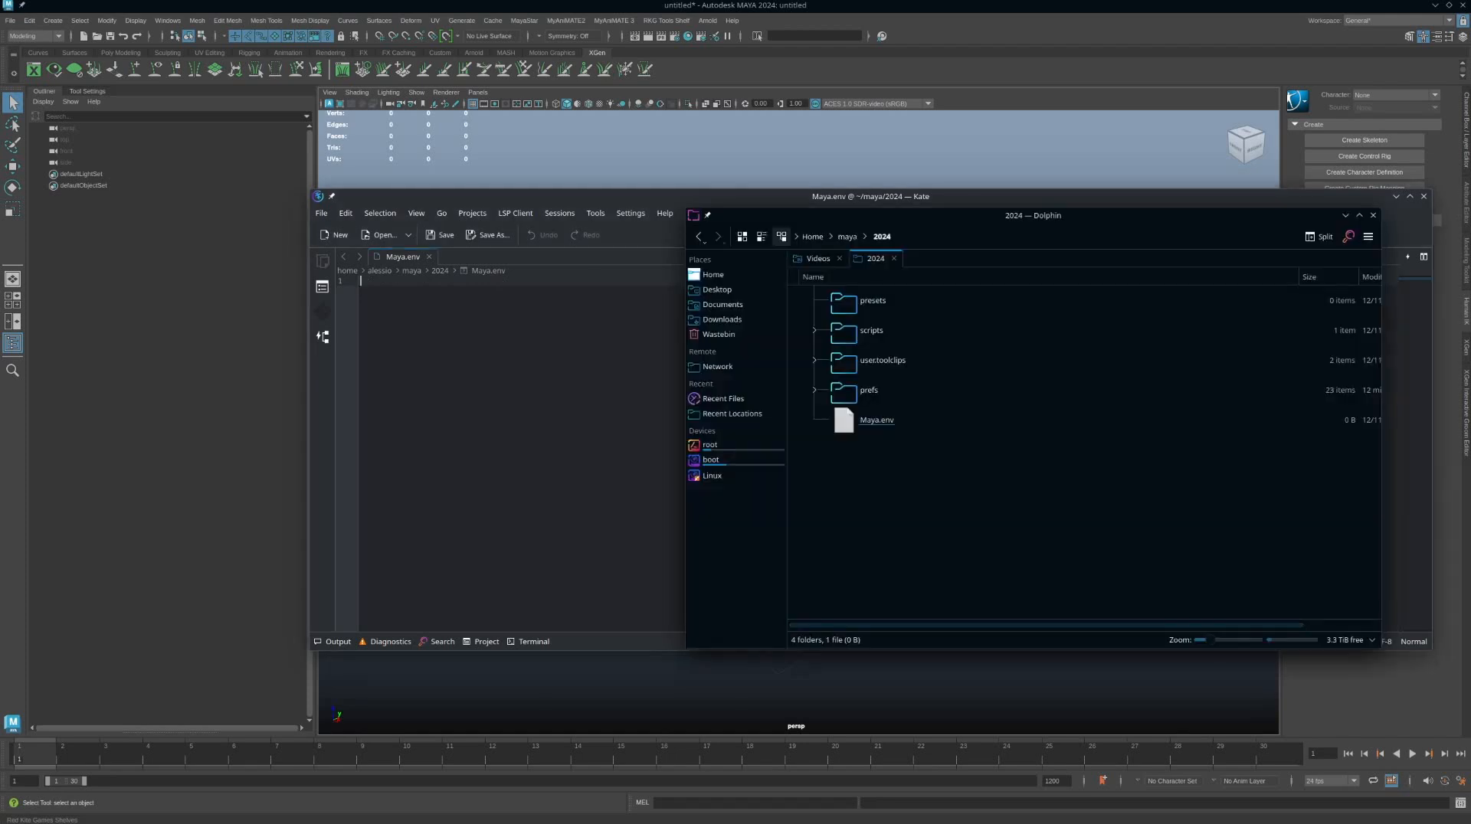
drag(1165, 230, 1127, 254)
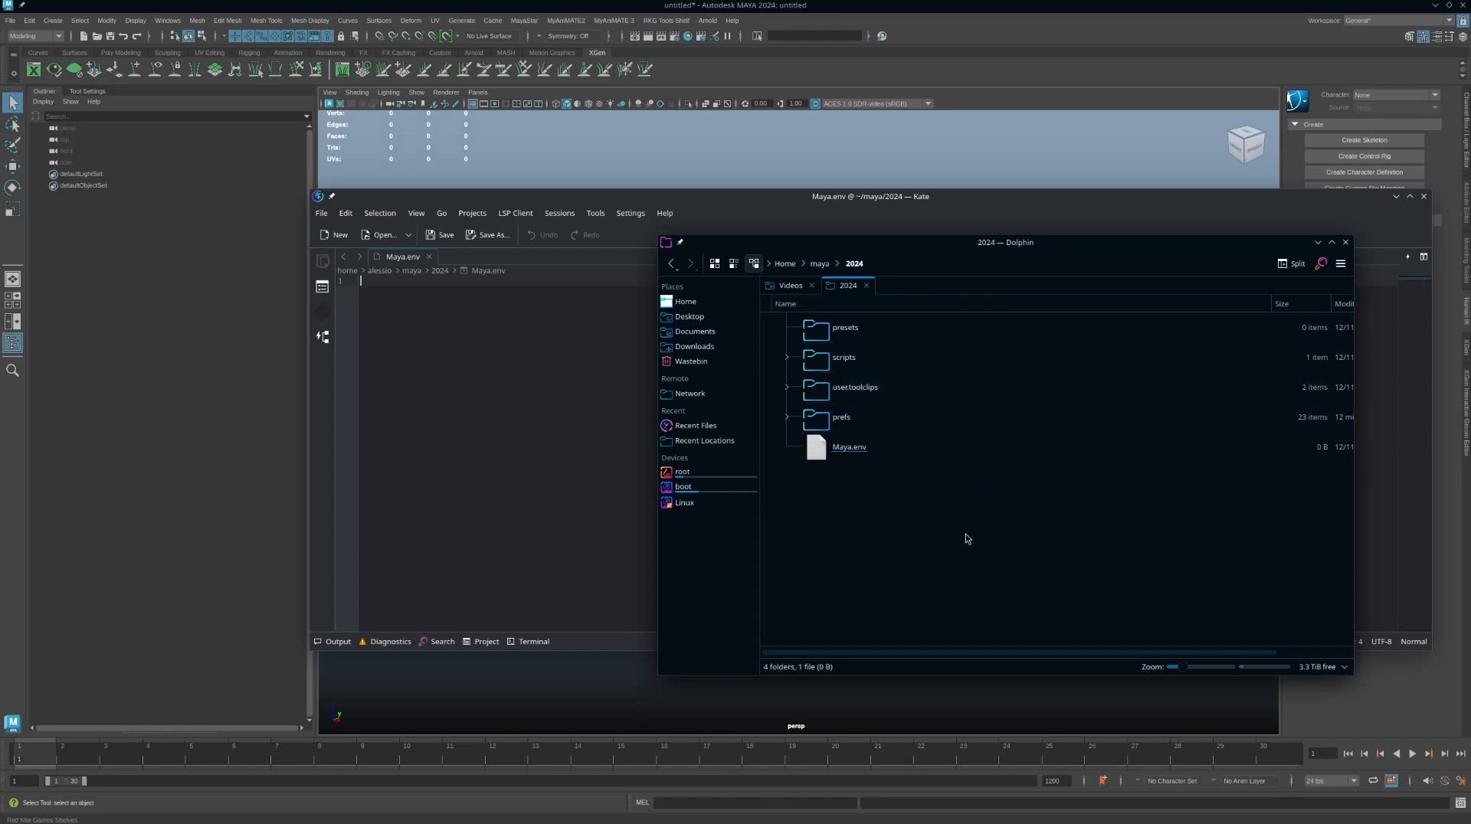
Open the Documents/GitHub/MyAniMATE3 folder in a new file manager tab
key(ctrl+t)
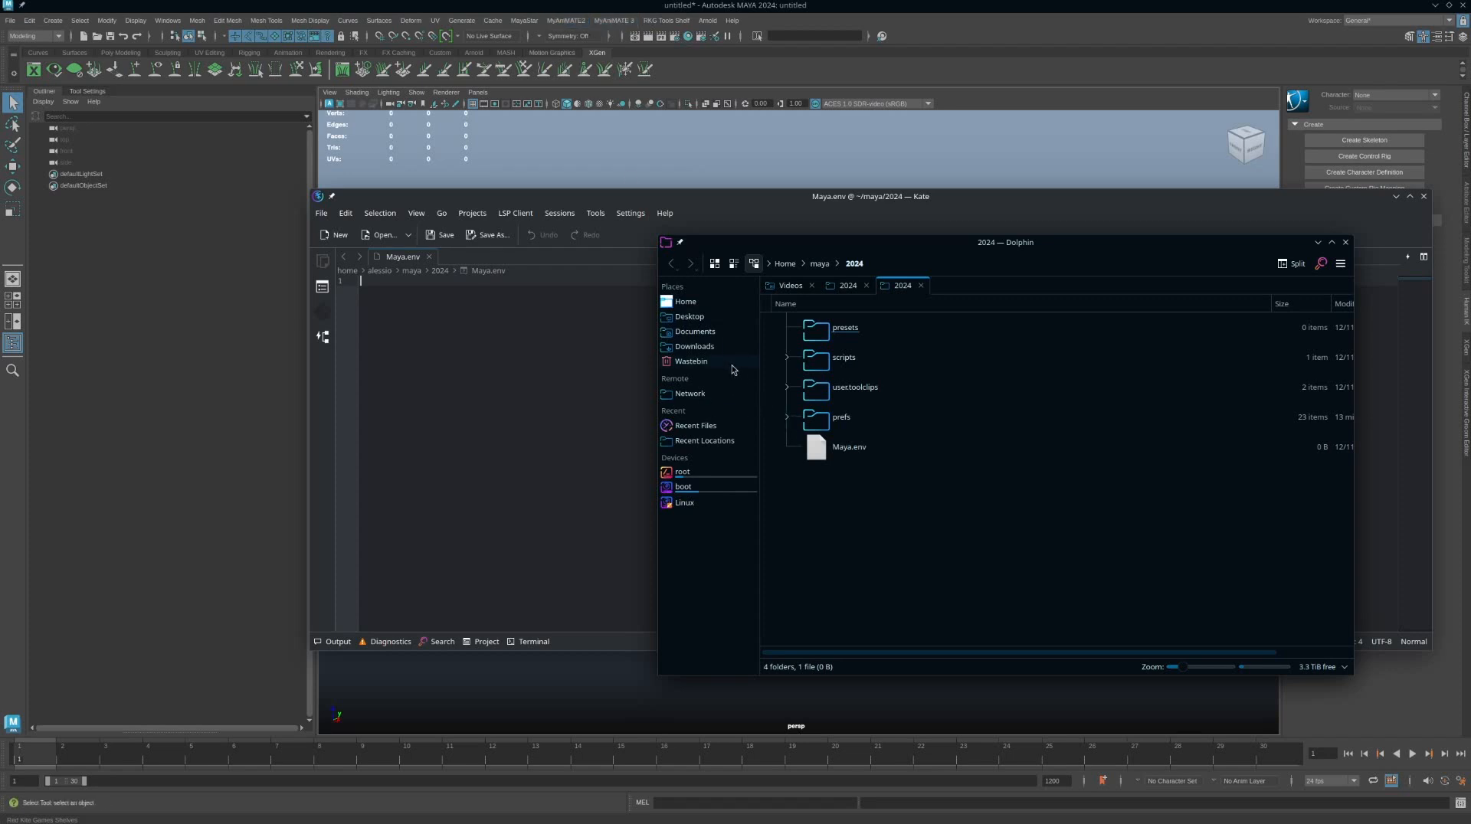
click(708, 336)
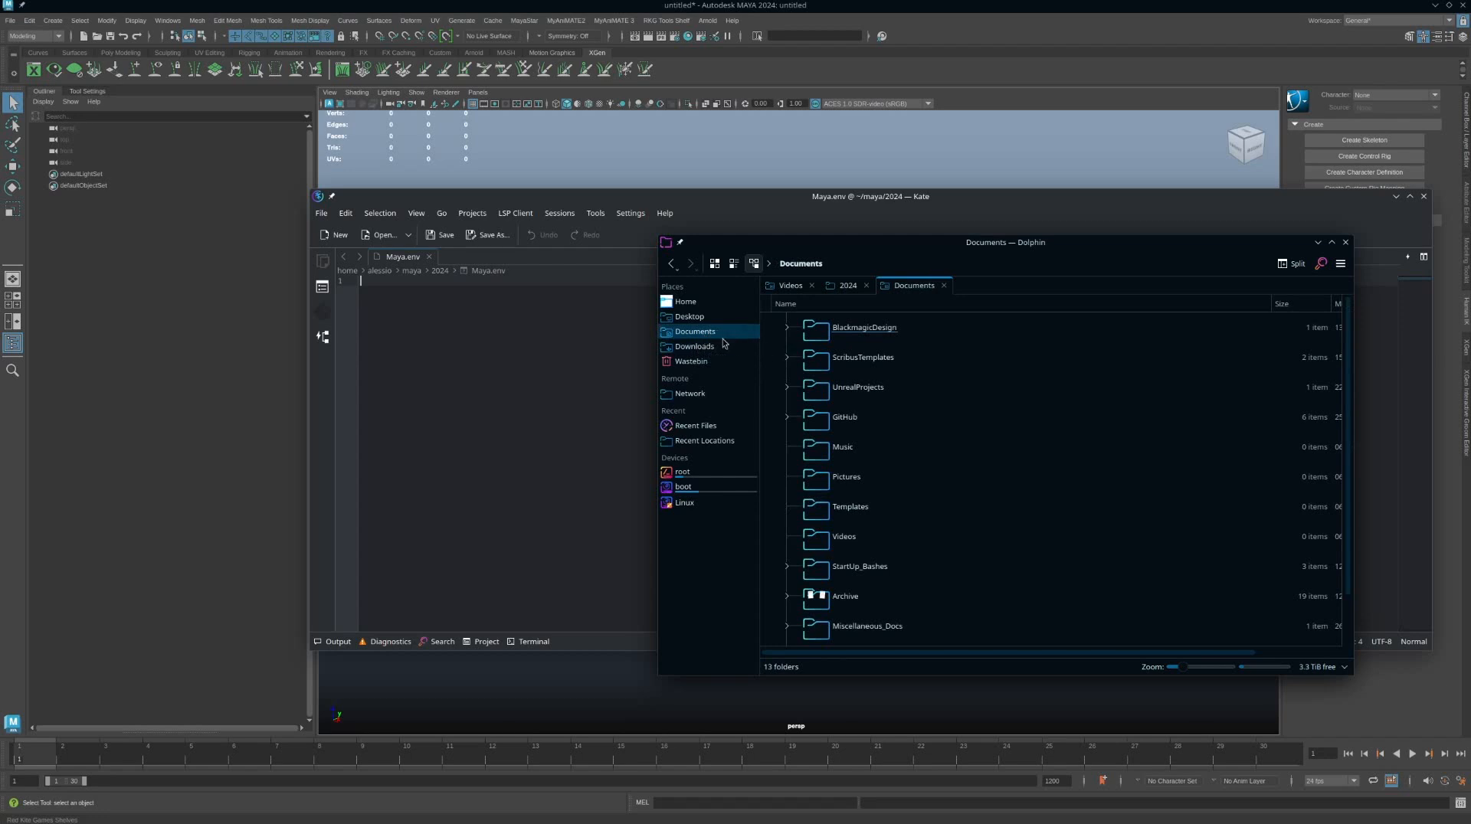
click(858, 420)
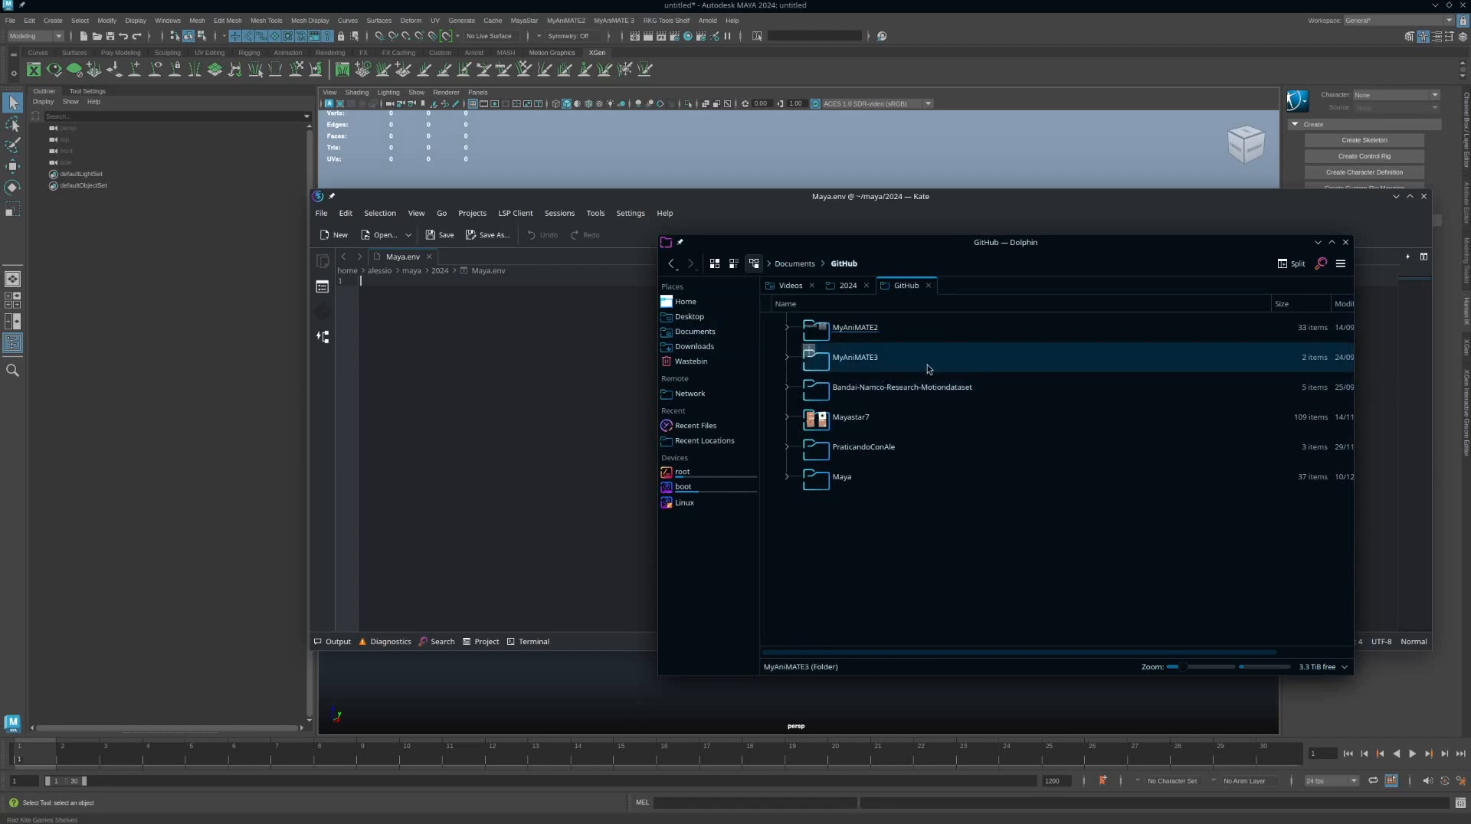
click(901, 365)
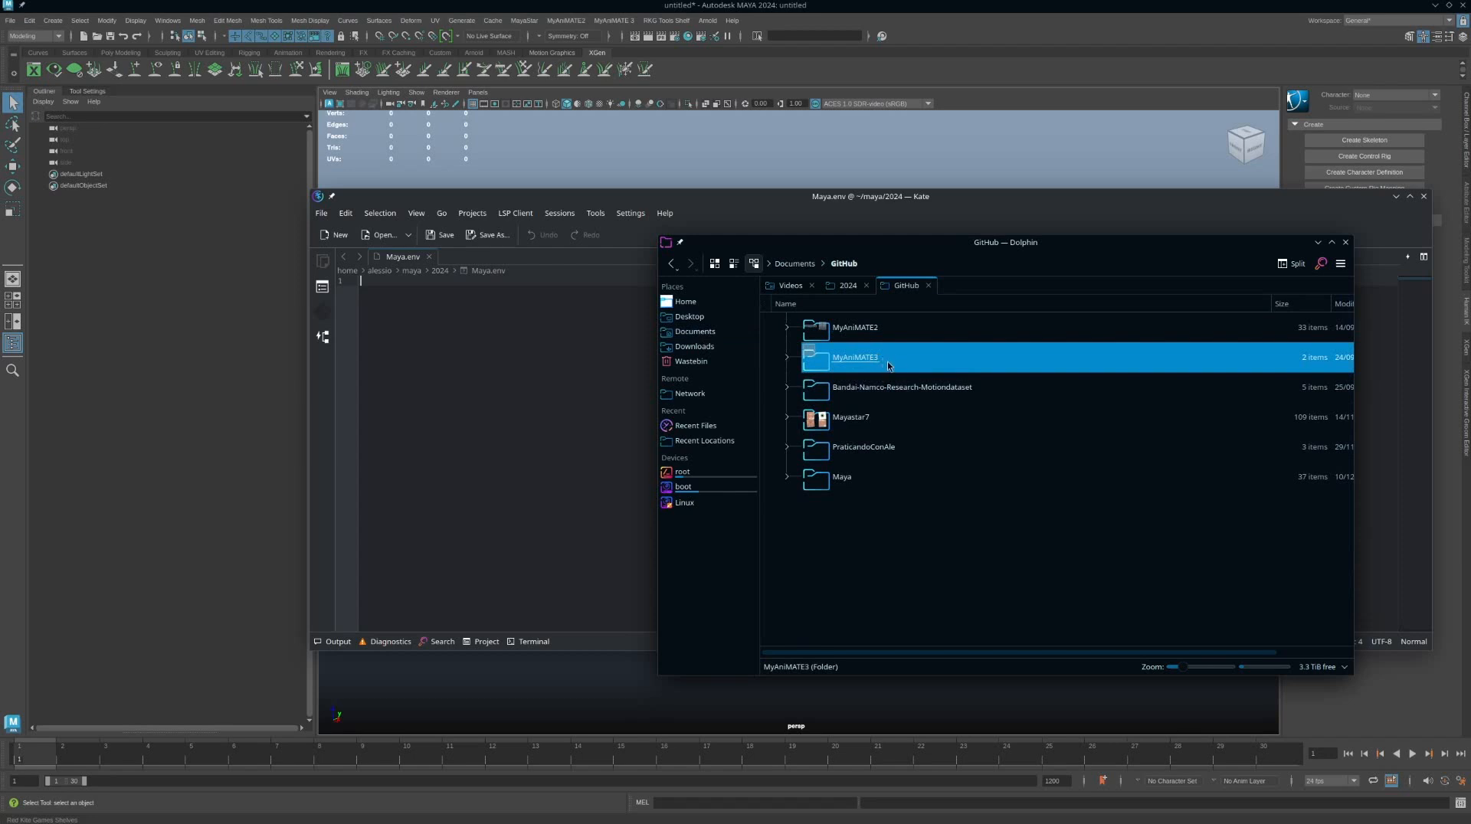
double_click(894, 360)
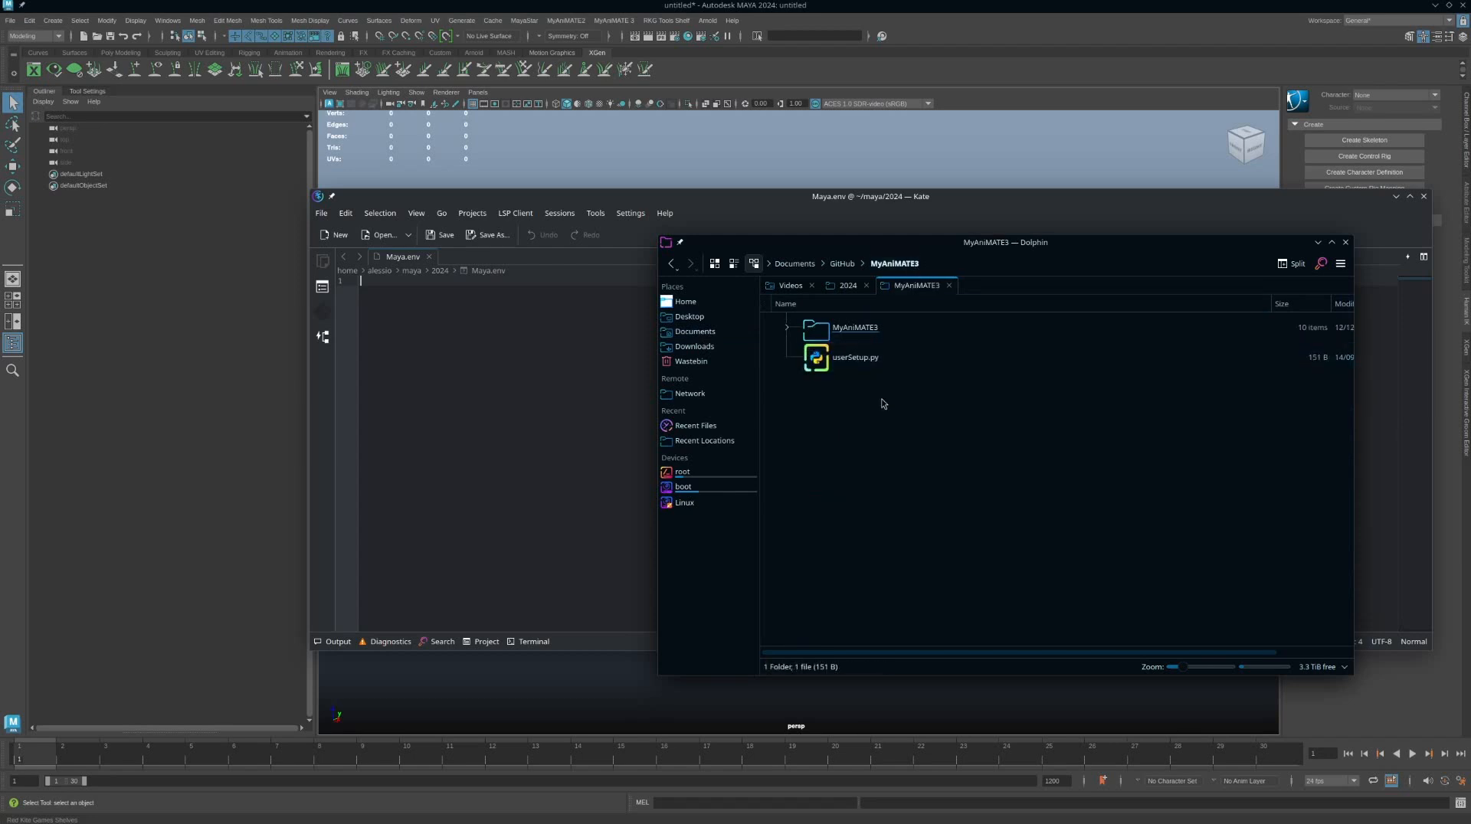
drag(854, 432, 891, 324)
click(905, 431)
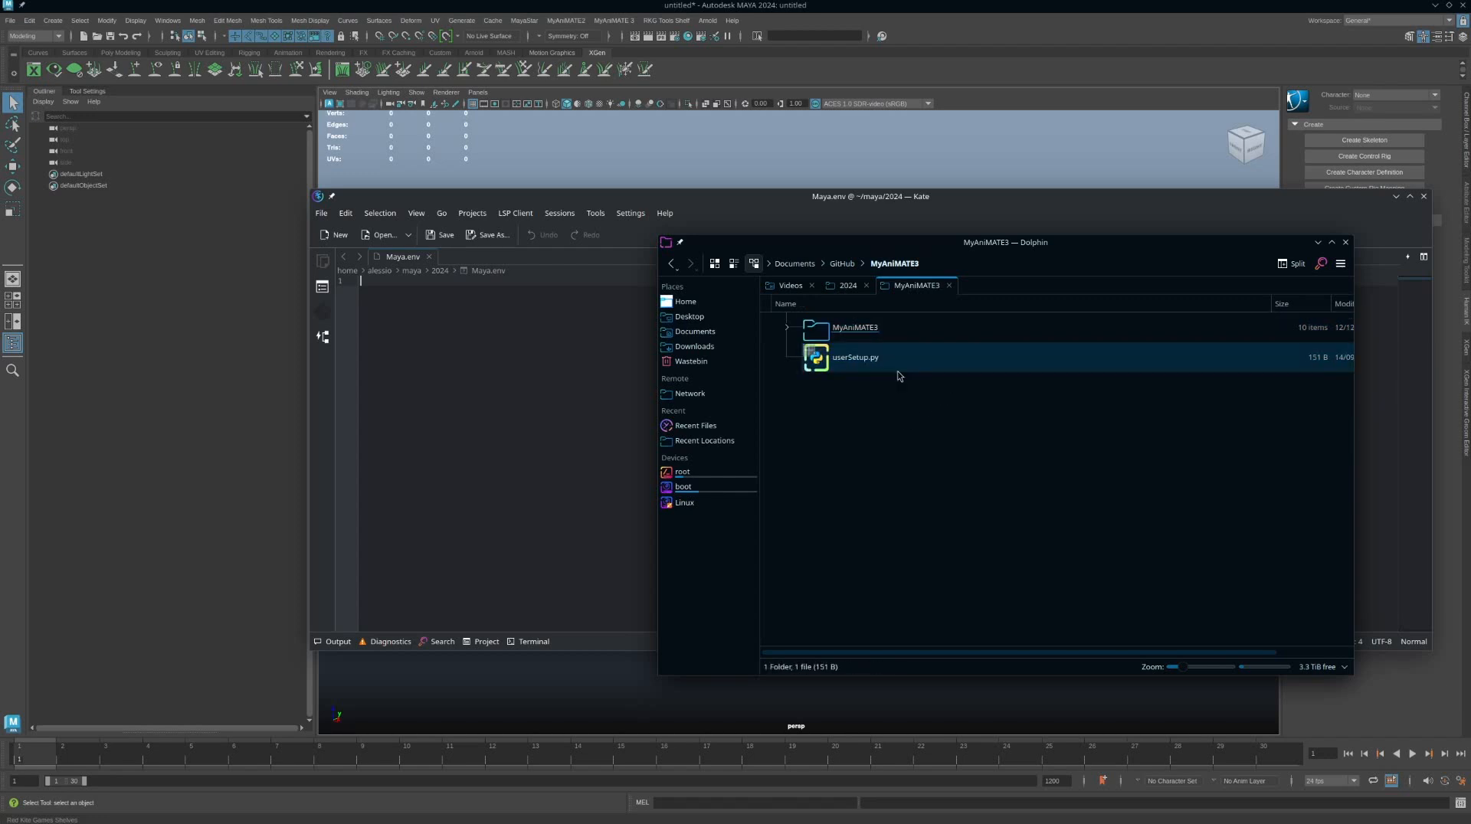
Copy the full path of the MyAniMATE3 folder
click(938, 263)
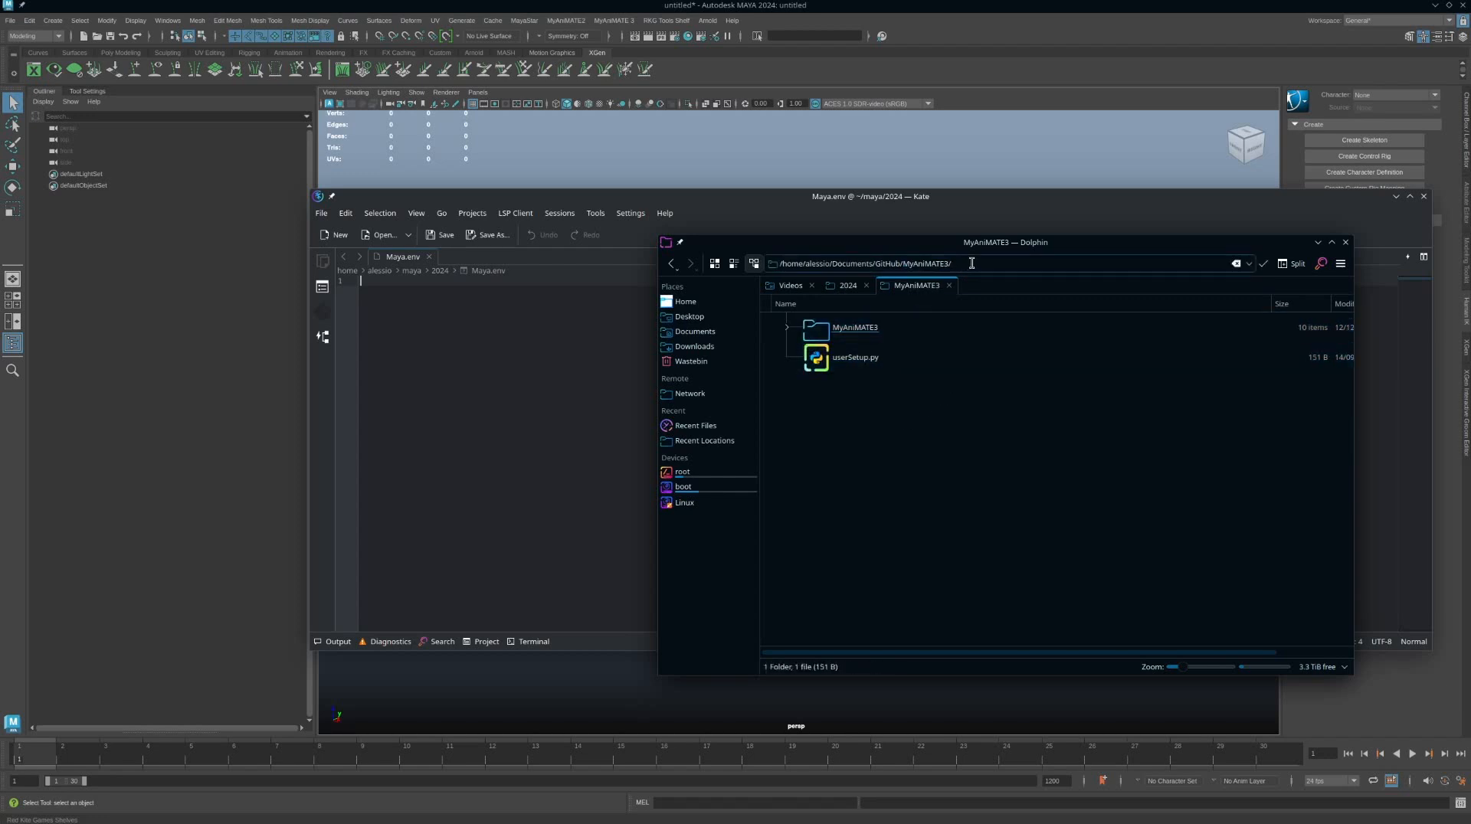
triple_click(972, 263)
key(ctrl+c)
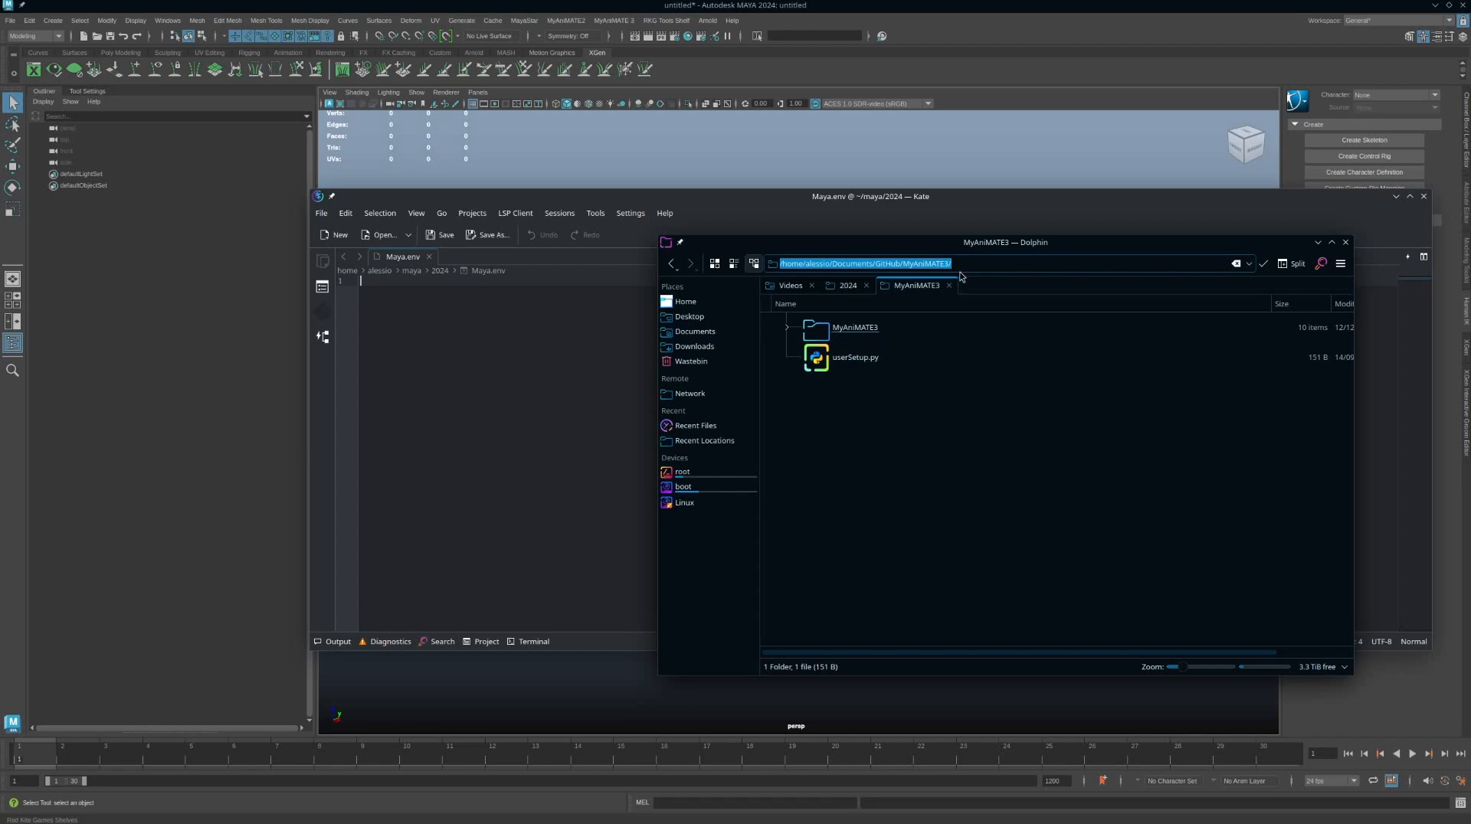
Switch to Maya.env in Kate, fit the window on screen and begin its first line with "PYTHONPATH ="
click(555, 374)
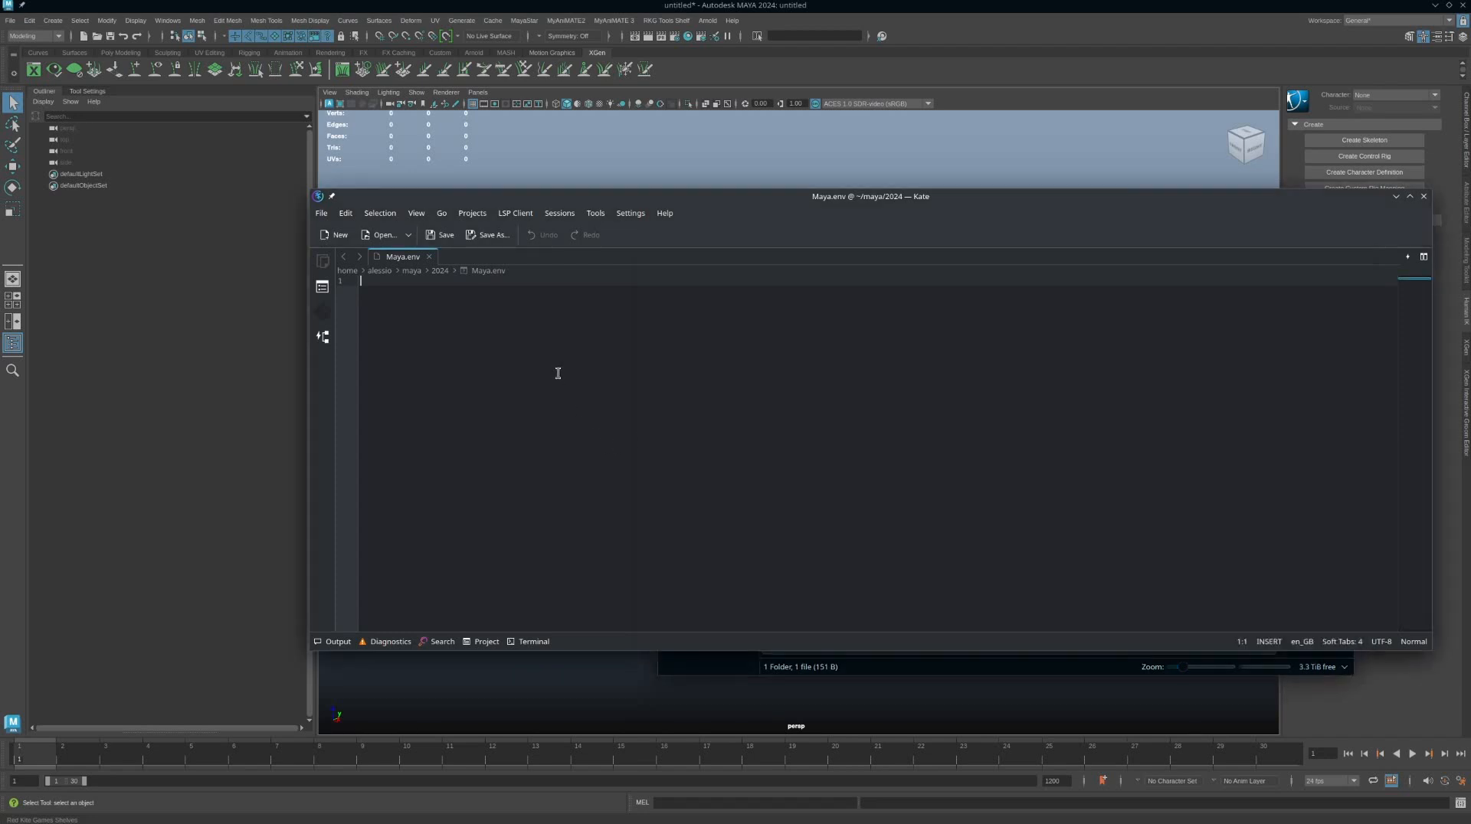
drag(742, 205, 800, 220)
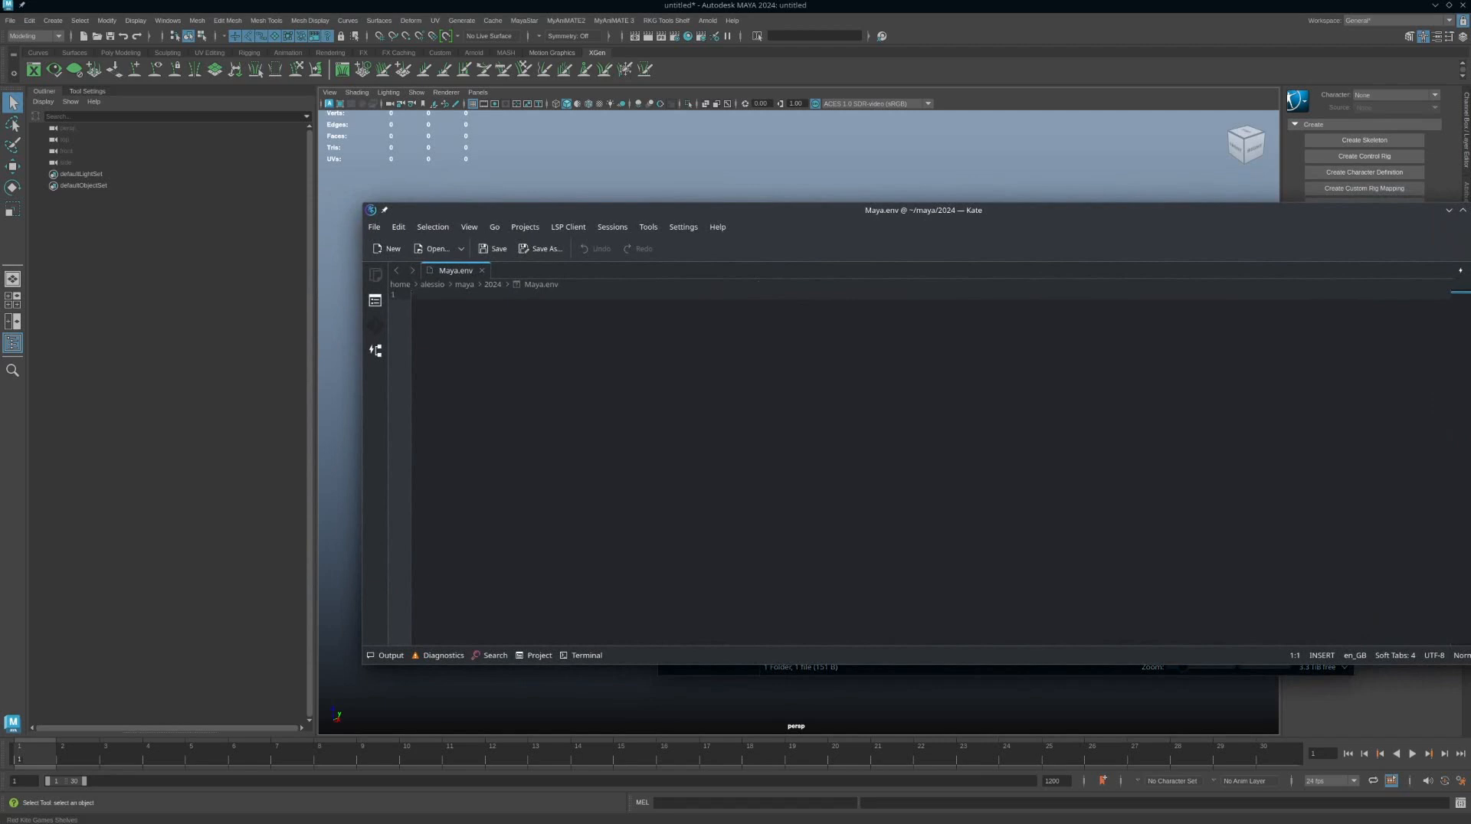
drag(1470, 406, 1372, 406)
drag(995, 227, 1014, 239)
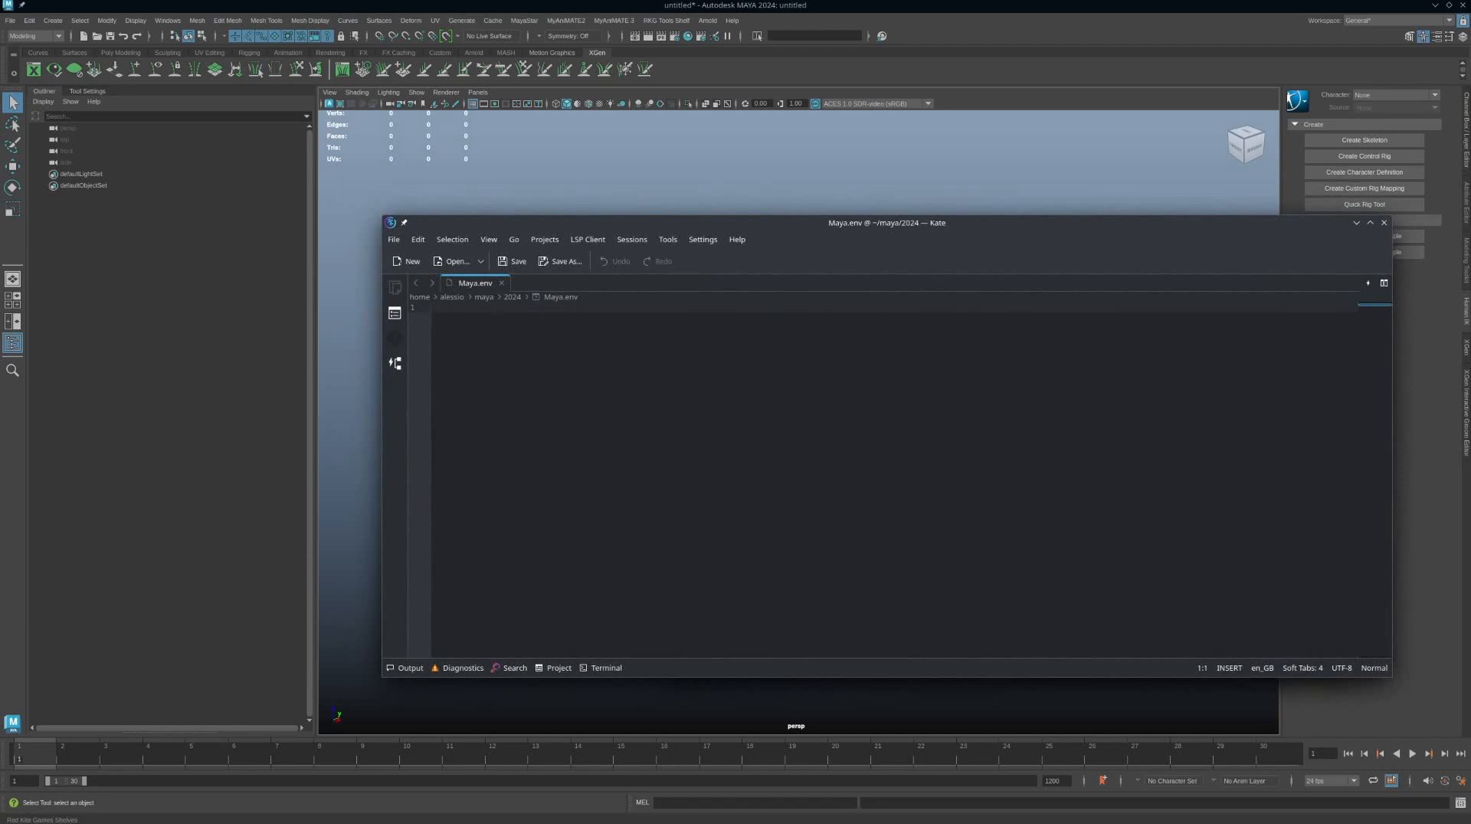
text(PYTH)
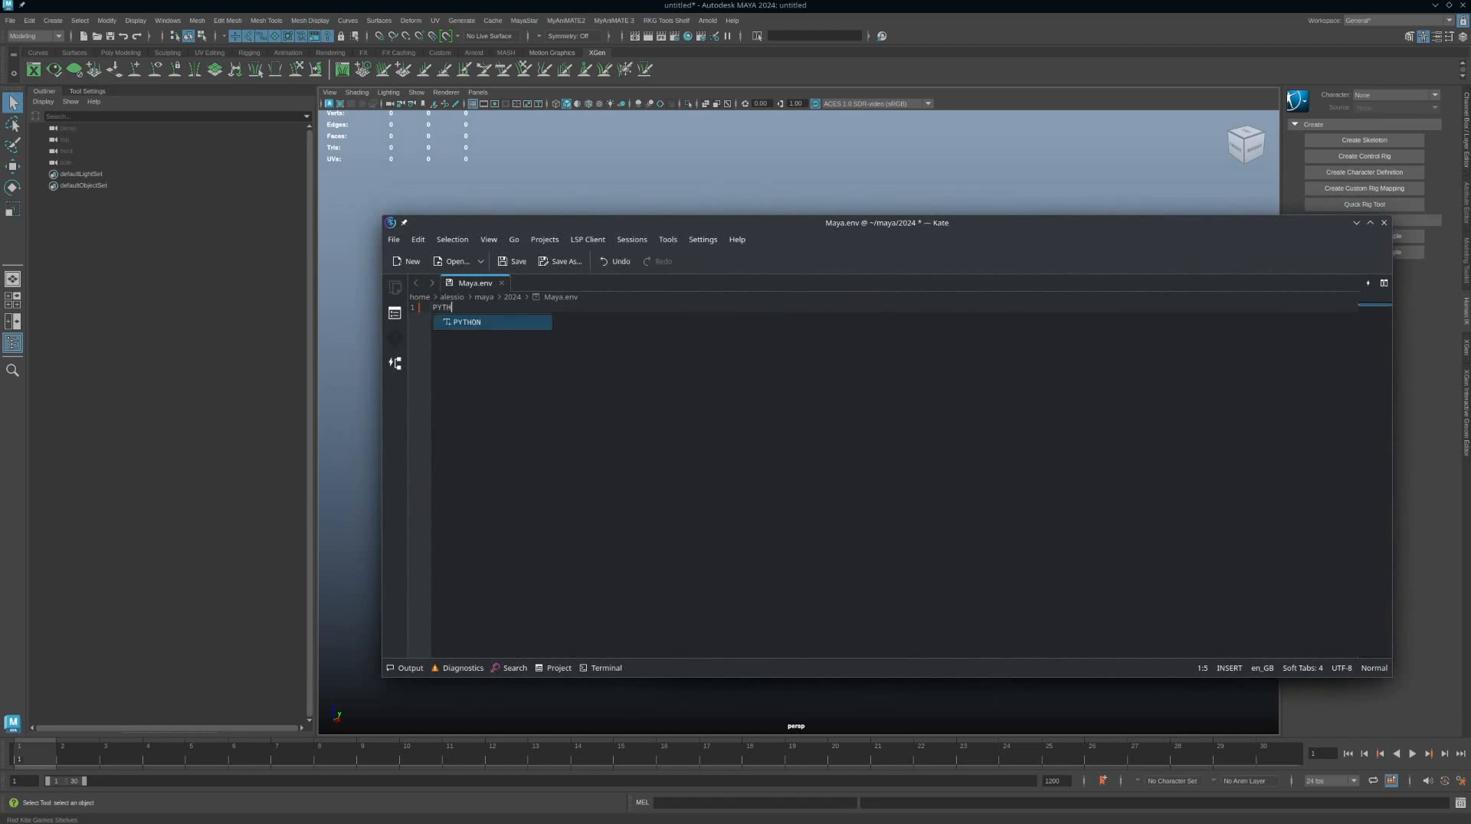
text(ONPATH =)
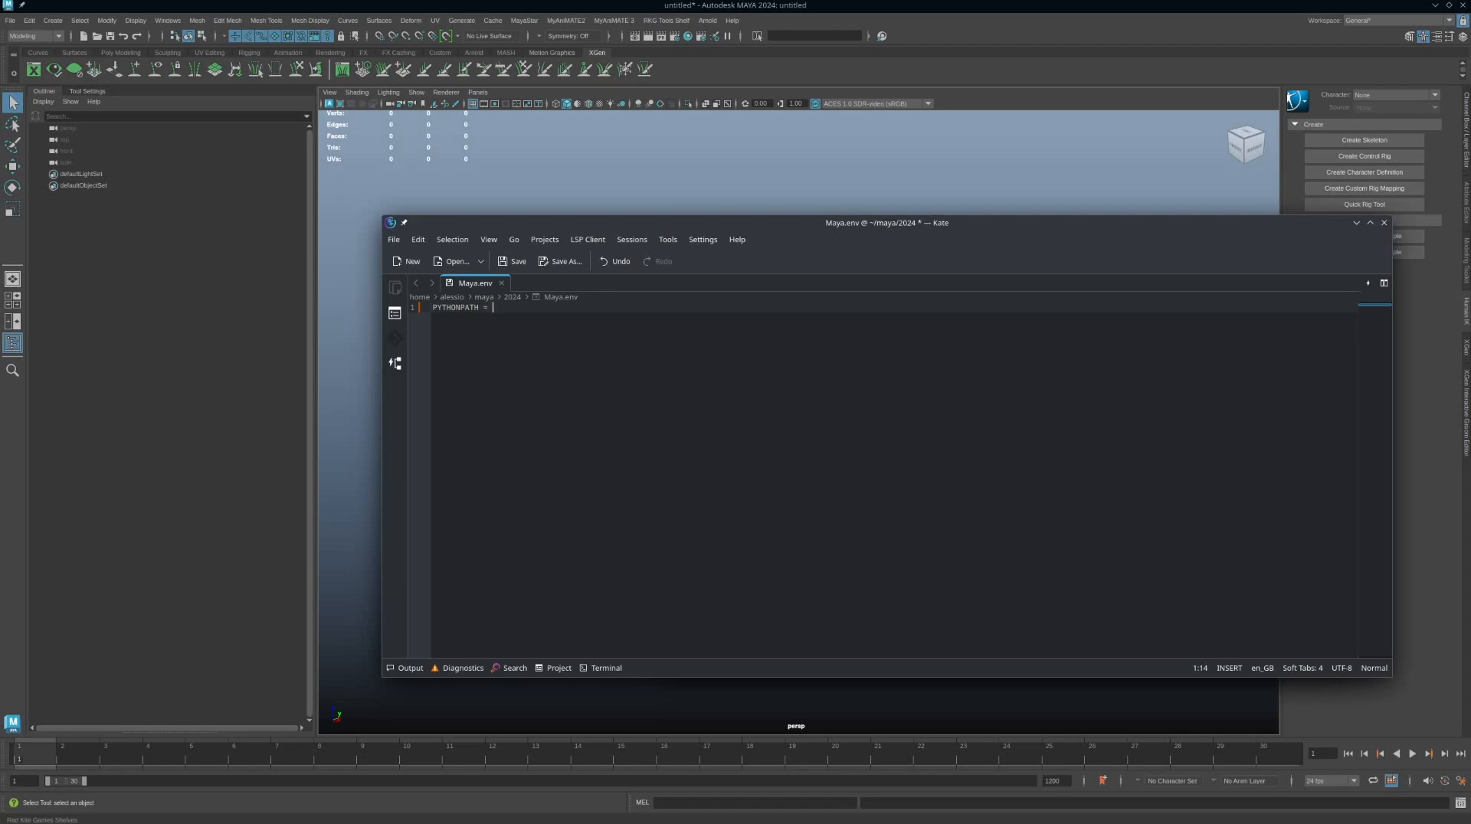
key(ctrl+v)
key(BackSpace)
key(BackSpace)
key(BackSpace)
key(BackSpace)
key(BackSpace)
key(BackSpace)
key(BackSpace)
key(BackSpace)
key(BackSpace)
key(BackSpace)
key(BackSpace)
key(BackSpace)
key(BackSpace)
key(BackSpace)
key(BackSpace)
key(BackSpace)
key(BackSpace)
key(BackSpace)
key(BackSpace)
key(BackSpace)
key(BackSpace)
Enter the copied MyAniMATE3 folder path in double quotes as the PYTHONPATH value
text("")
key(ctrl+v)
Switch back to Dolphin, open the Mayastar7 folder inside GitHub and copy its full path
mouse_move(697, 821)
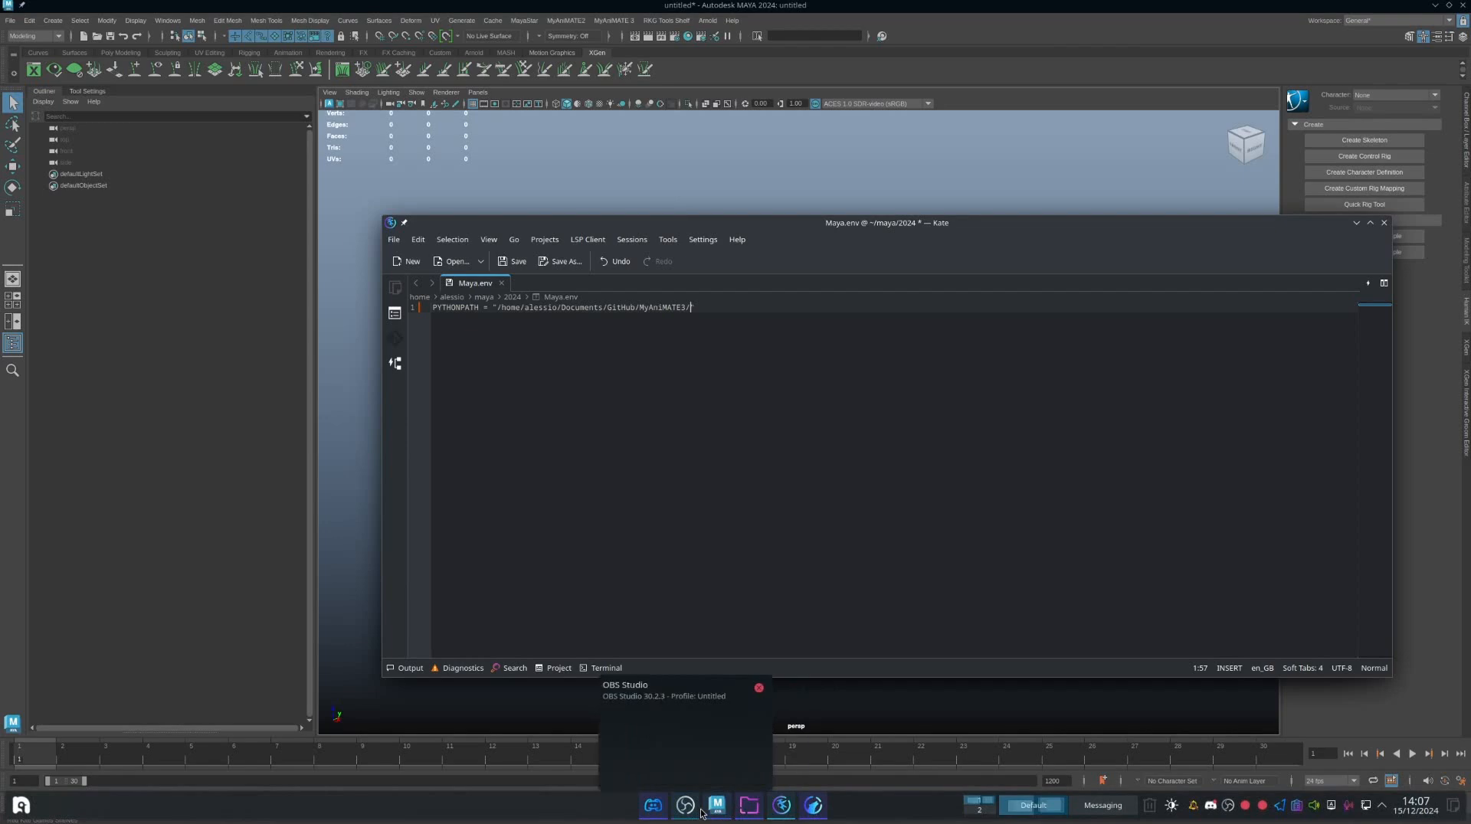
click(749, 805)
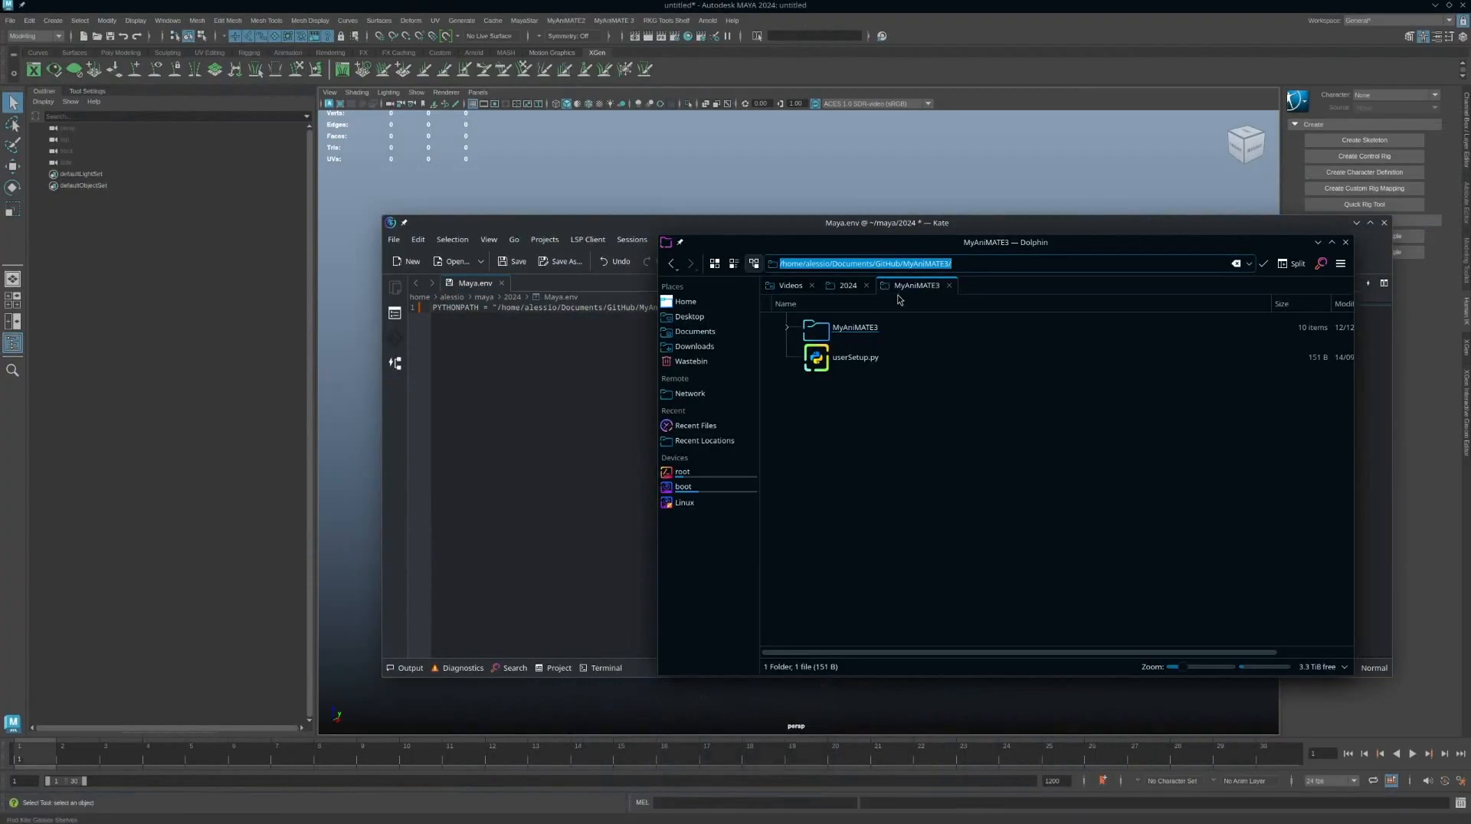
click(984, 450)
key(alt+Left)
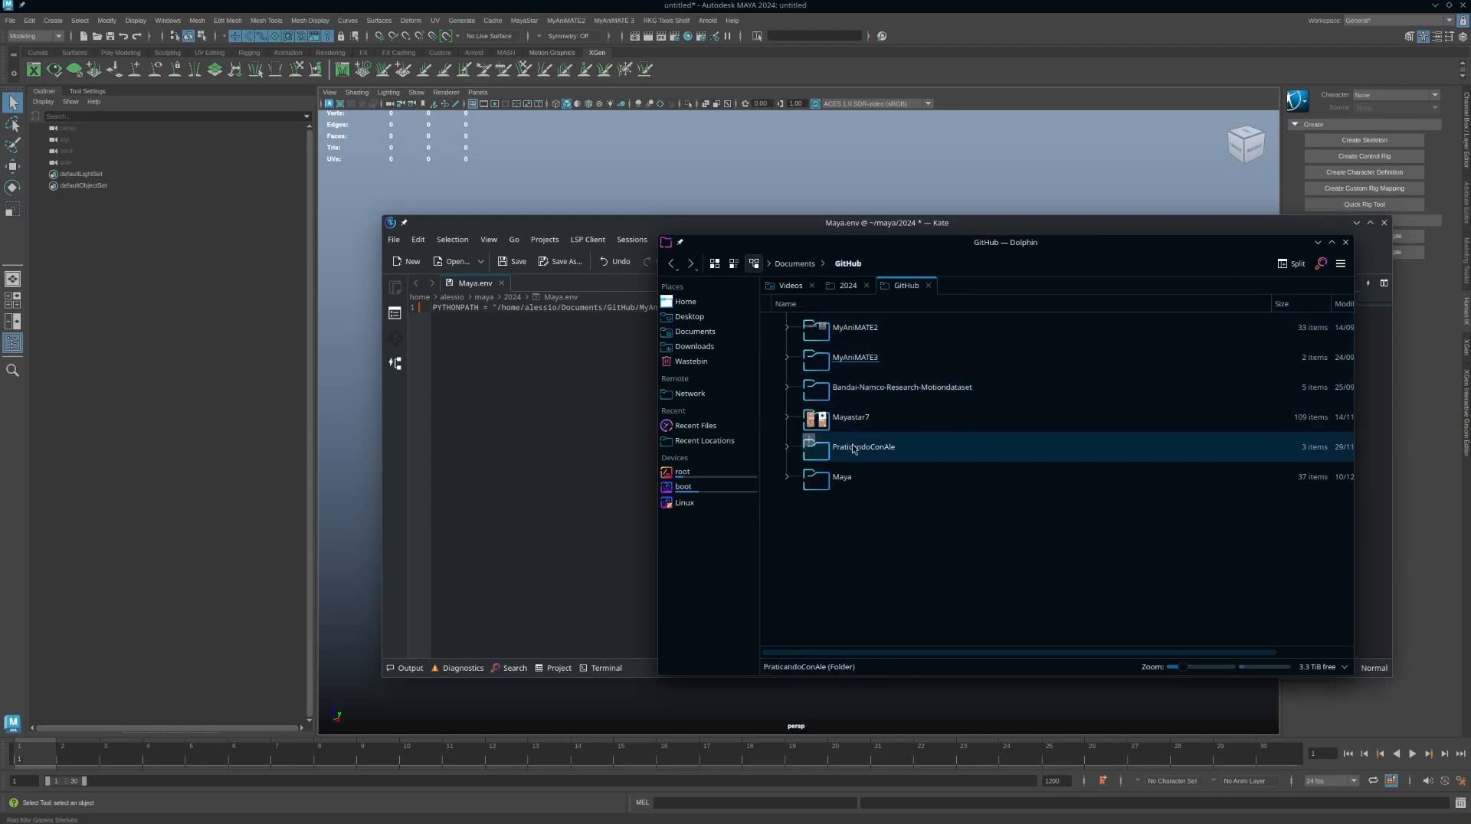
double_click(865, 416)
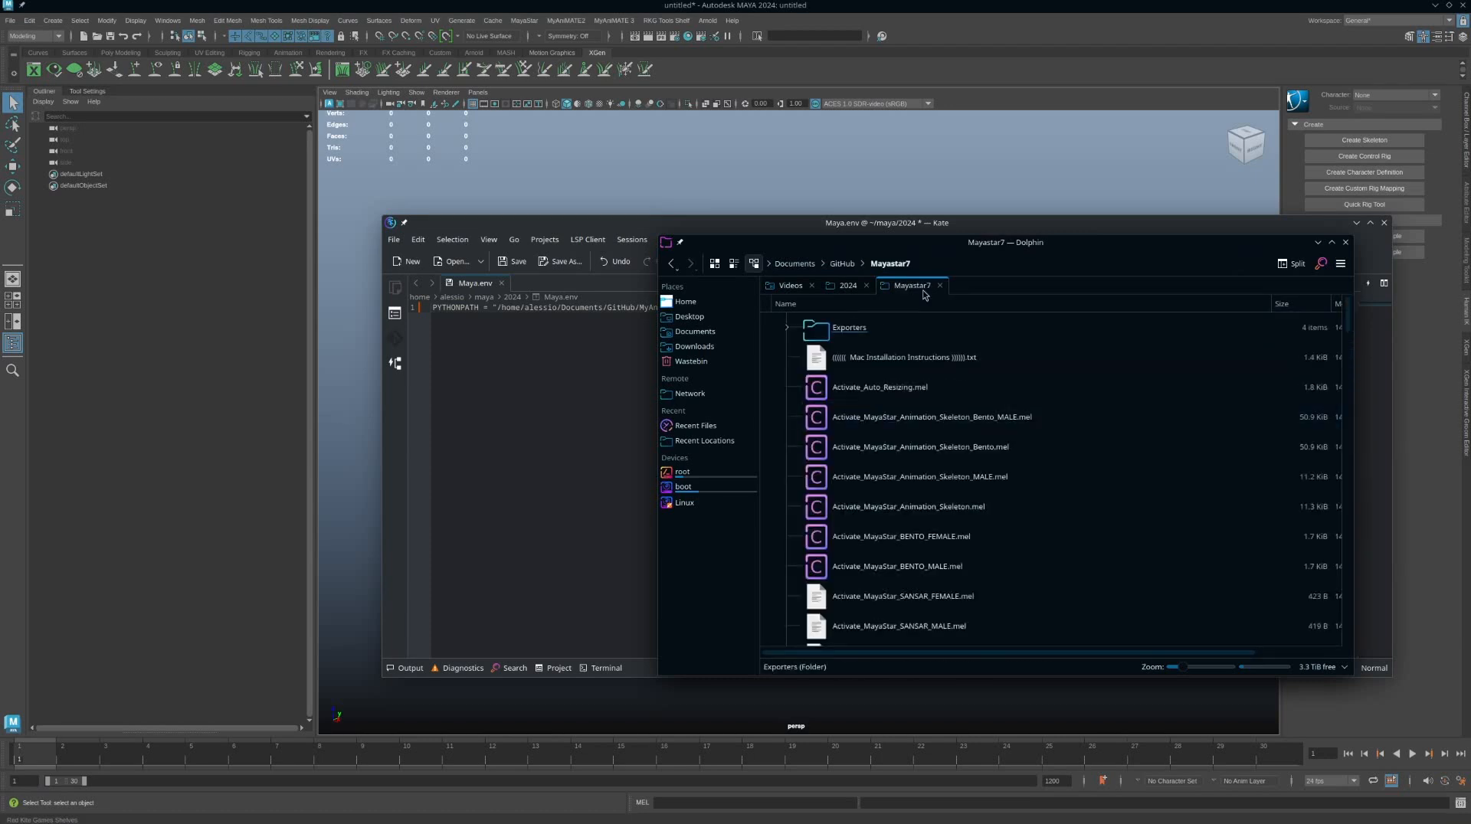
click(952, 265)
key(ctrl+a)
key(ctrl+c)
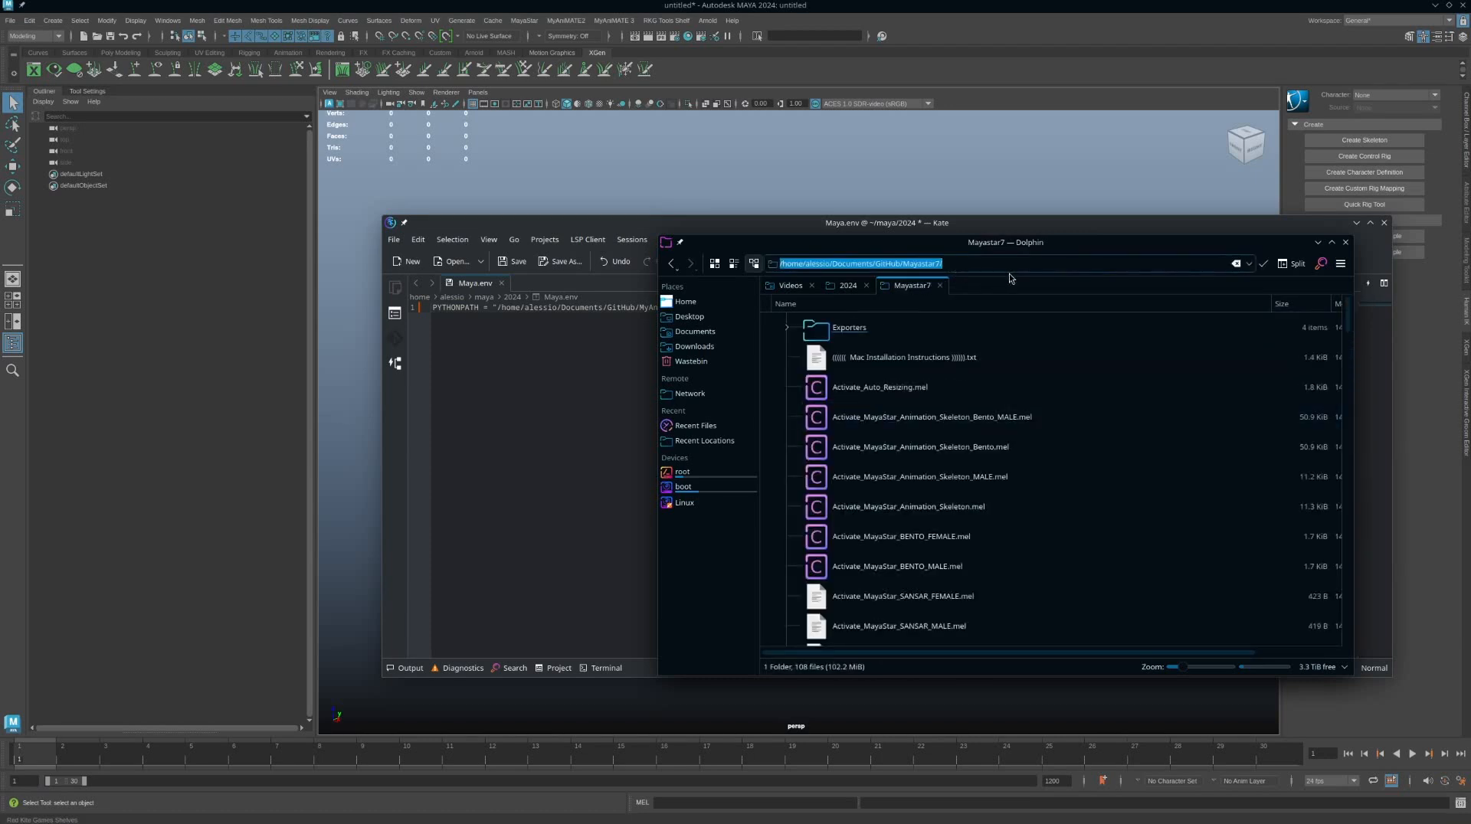
In Maya.env, append the copied Mayastar7 path inside the same quotes as a second PYTHONPATH entry after a separator
click(526, 442)
click(692, 308)
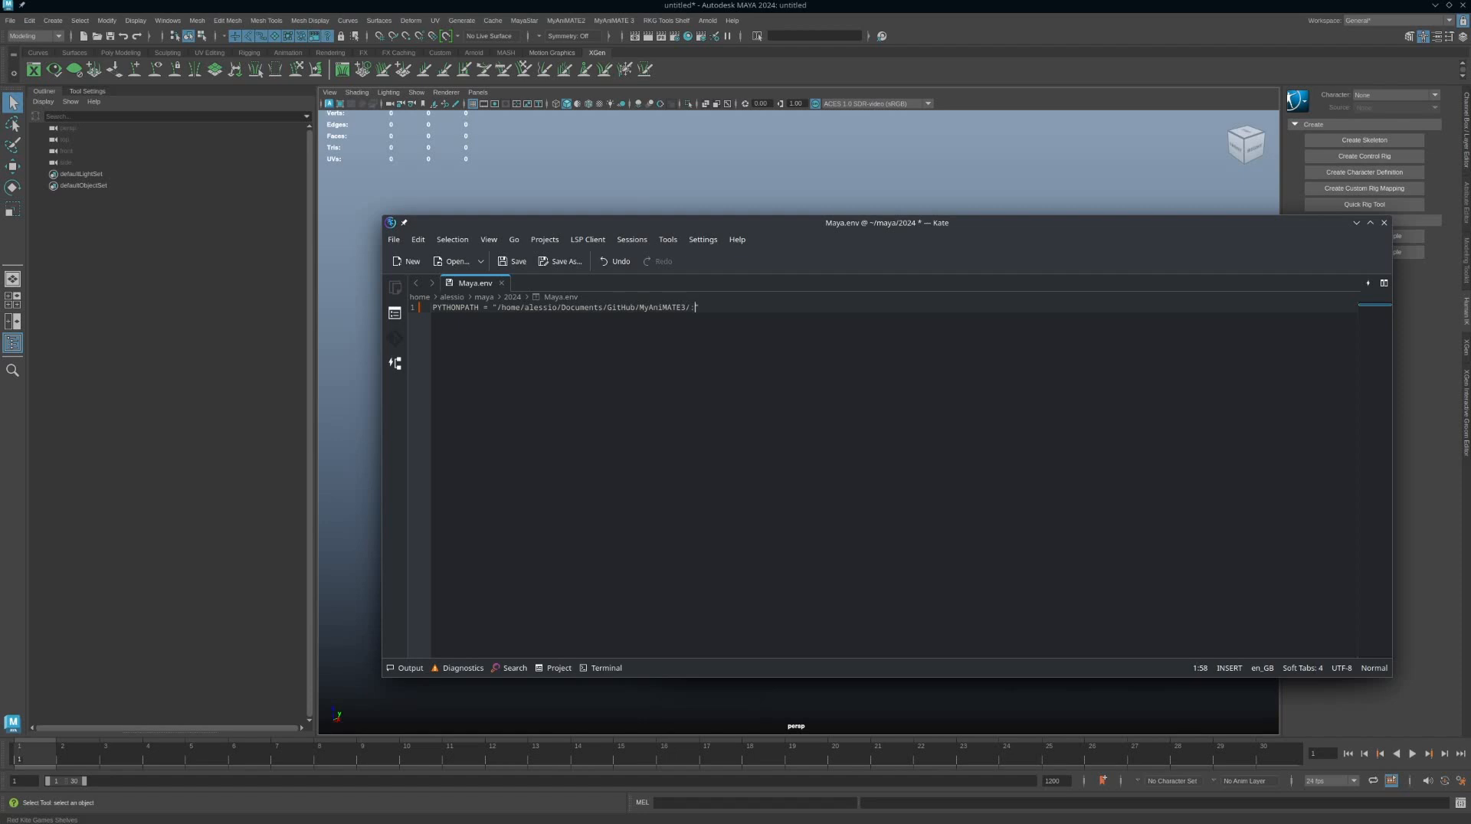
text(:)
key(ctrl+v)
key(shift+Left)
key(BackSpace)
text(;)
drag(693, 310, 883, 312)
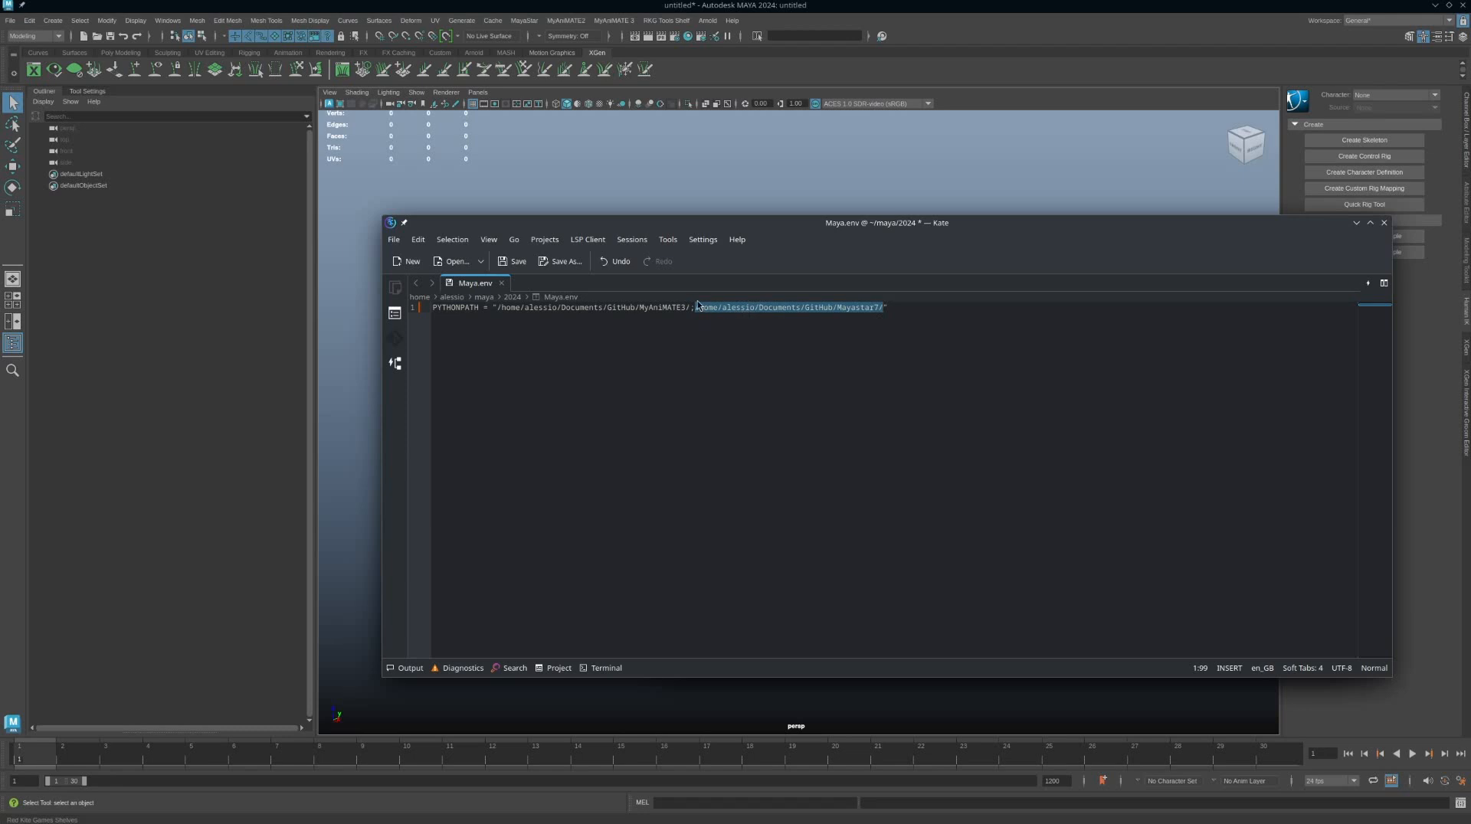
Replace the separator between the MyAniMATE3 and Mayastar7 paths on the PYTHONPATH line with a colon
double_click(630, 309)
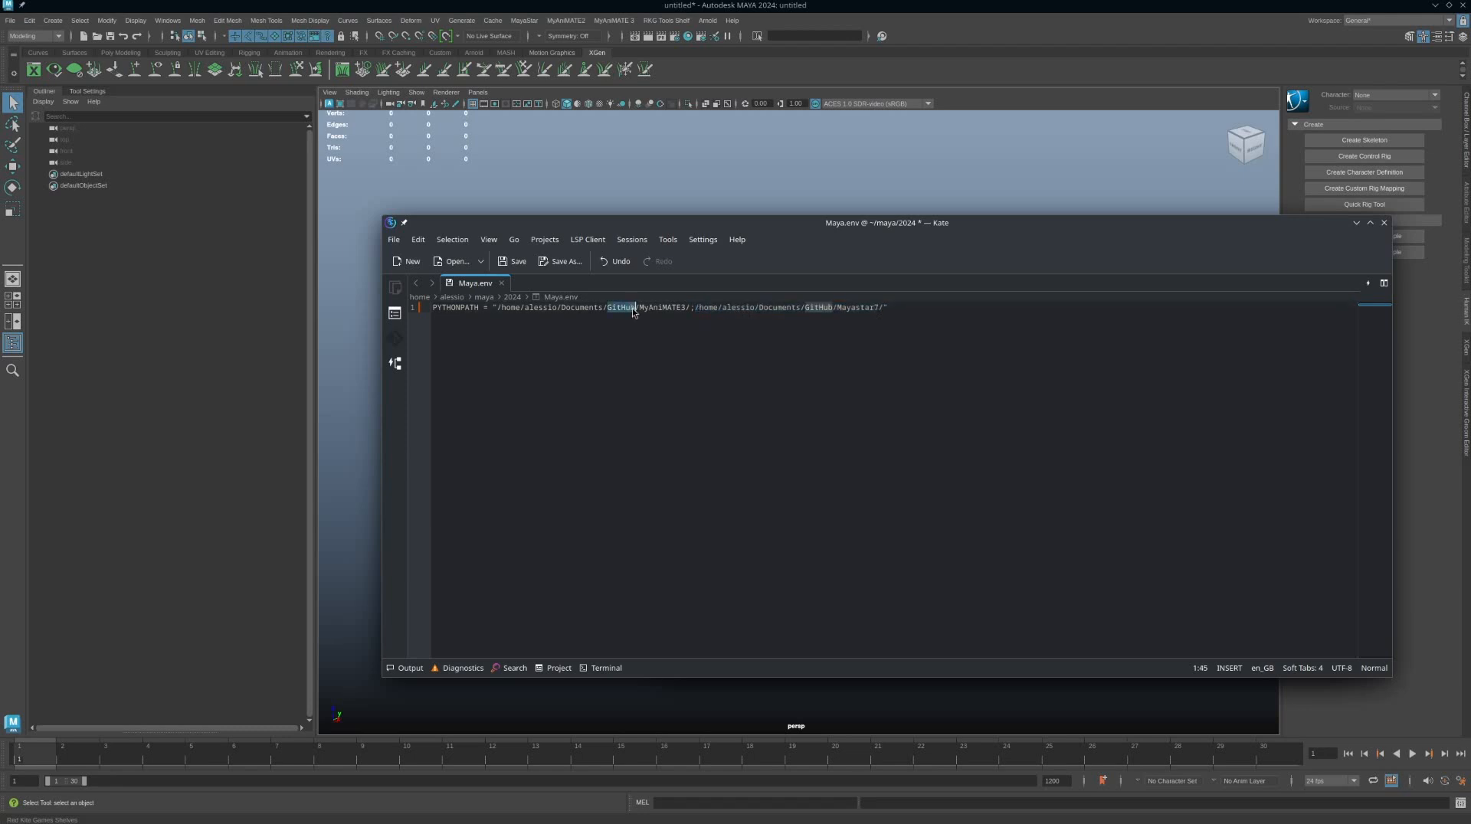
click(693, 307)
key(BackSpace)
text(:/)
Copy the whole PYTHONPATH line, begin a second line with MAYA_SCRIPT_PATH = " and paste the copied line after it
click(897, 308)
drag(896, 308, 430, 308)
key(ctrl+c)
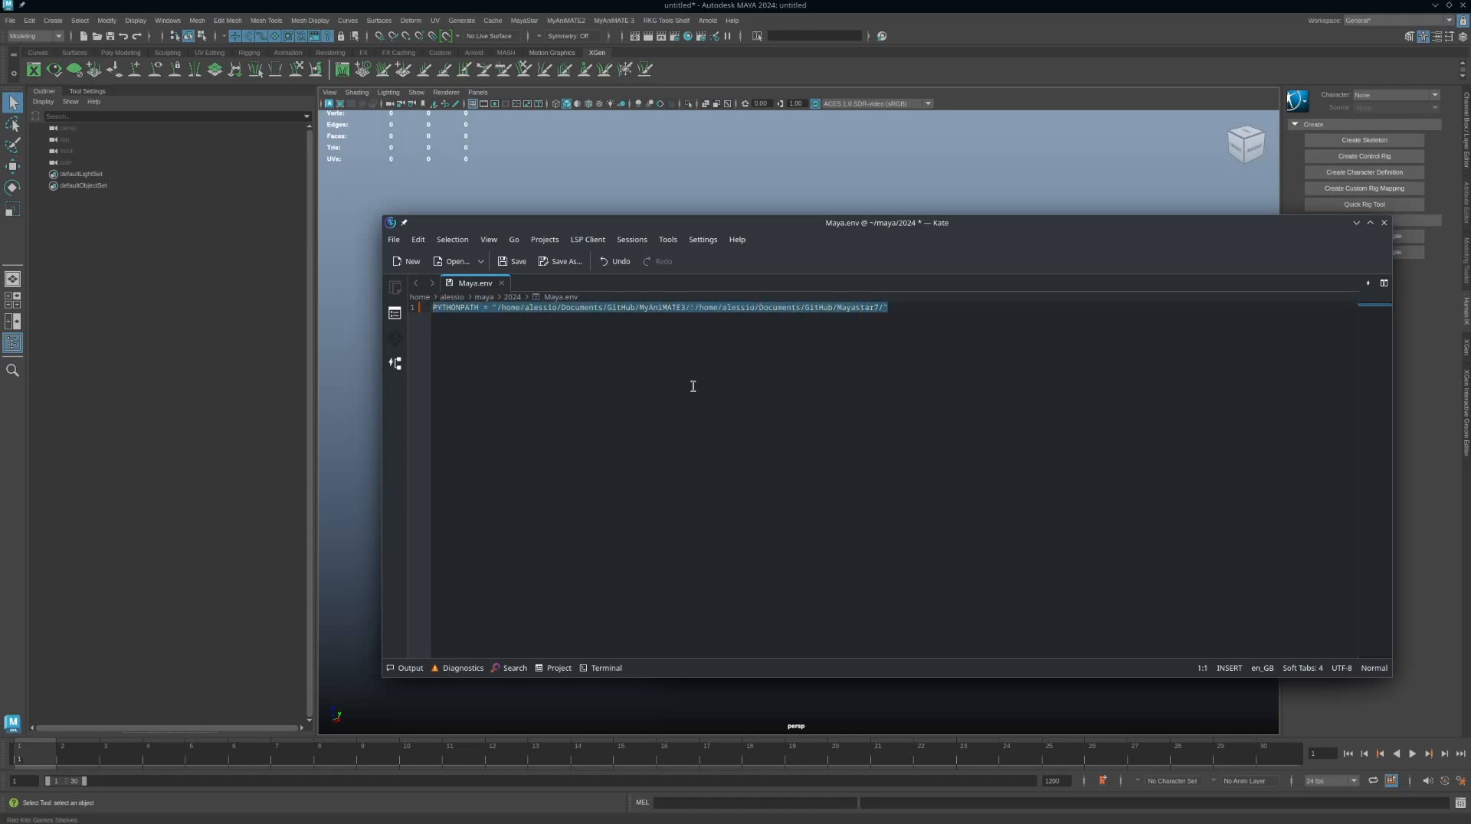
click(903, 315)
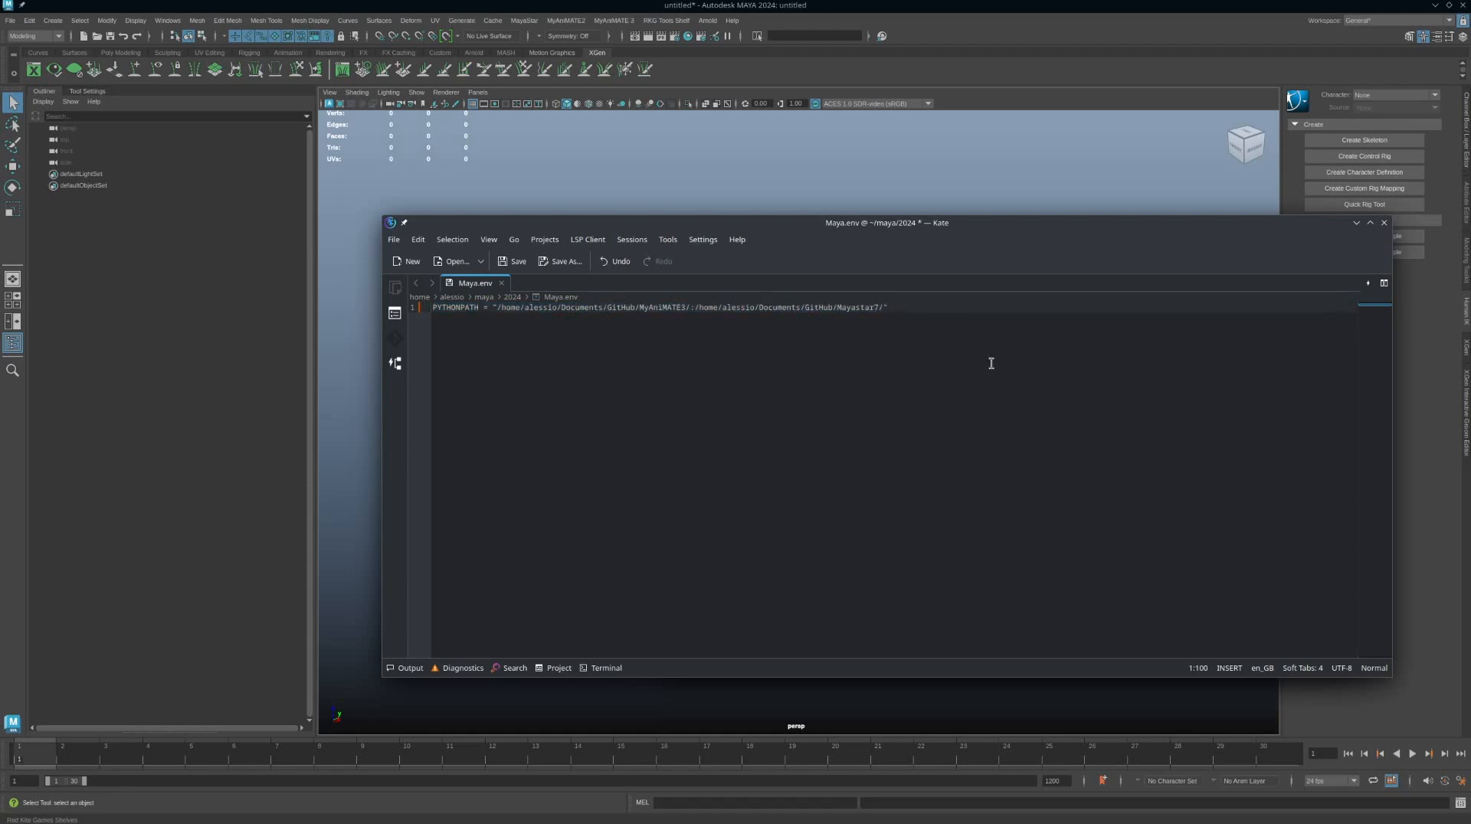
key(Return)
text(MAYA)
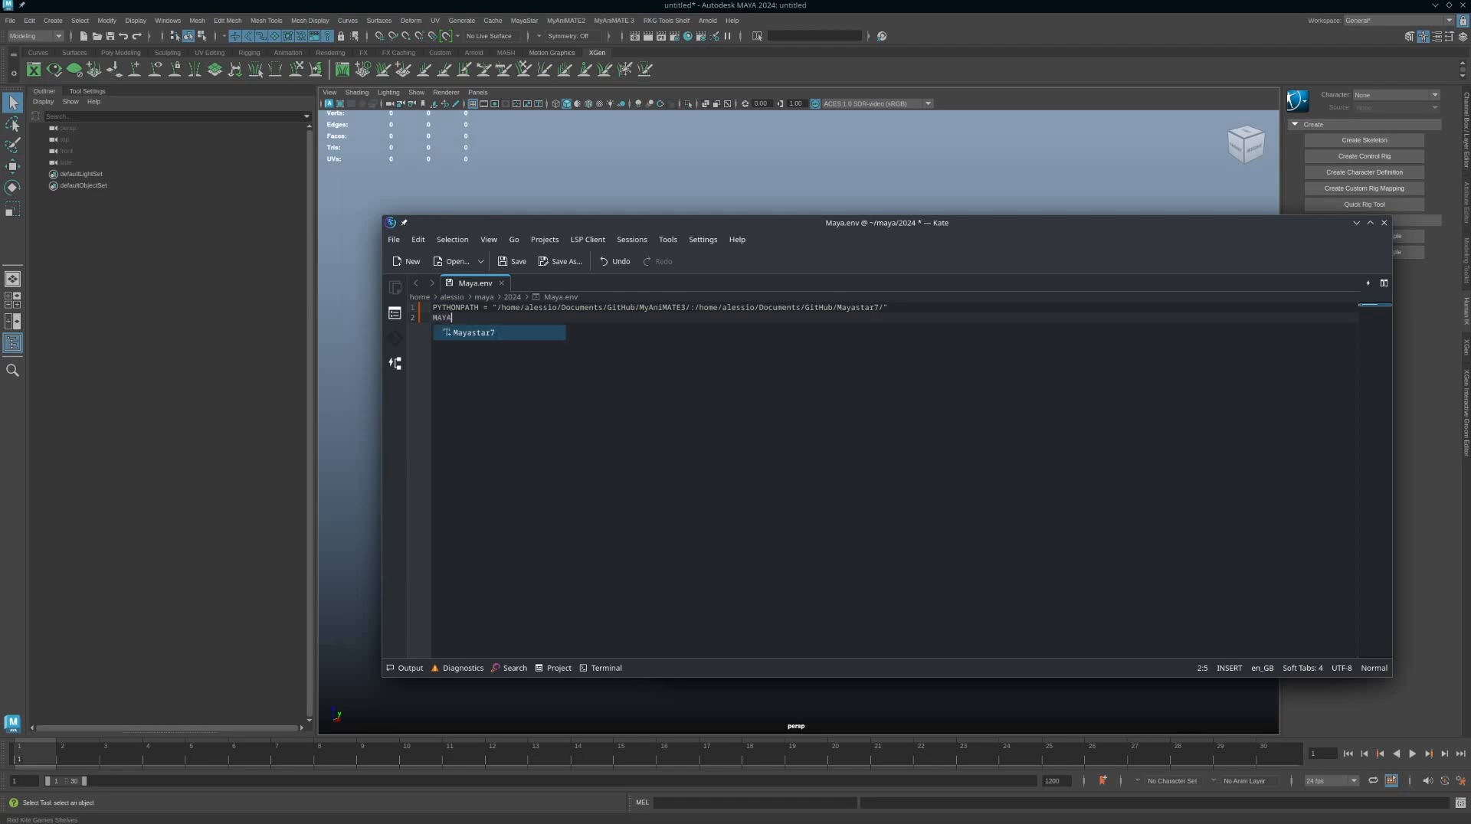
text(_SC)
text(RIP)
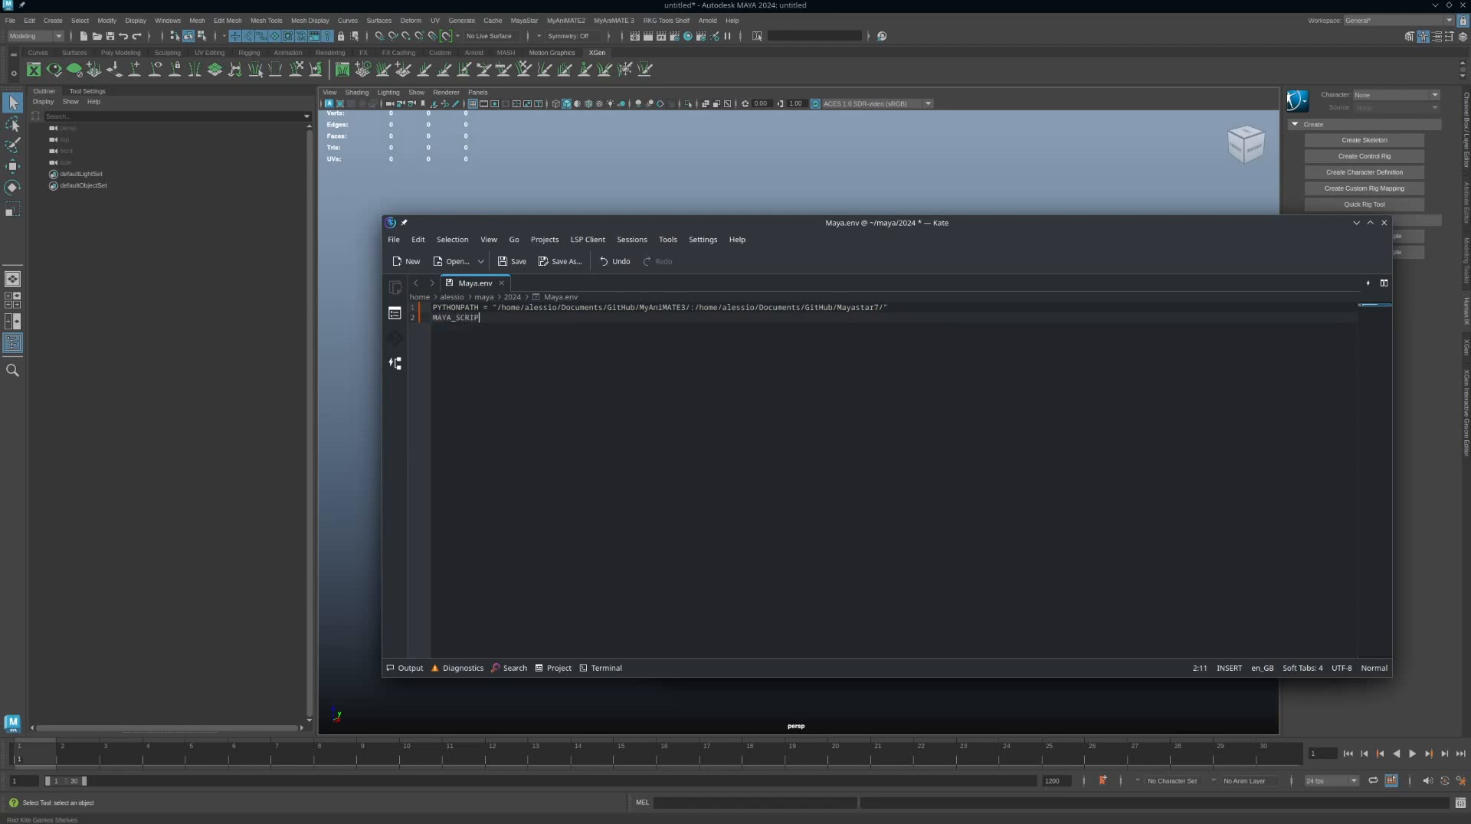
text(T_PATH = ")
key(ctrl+v)
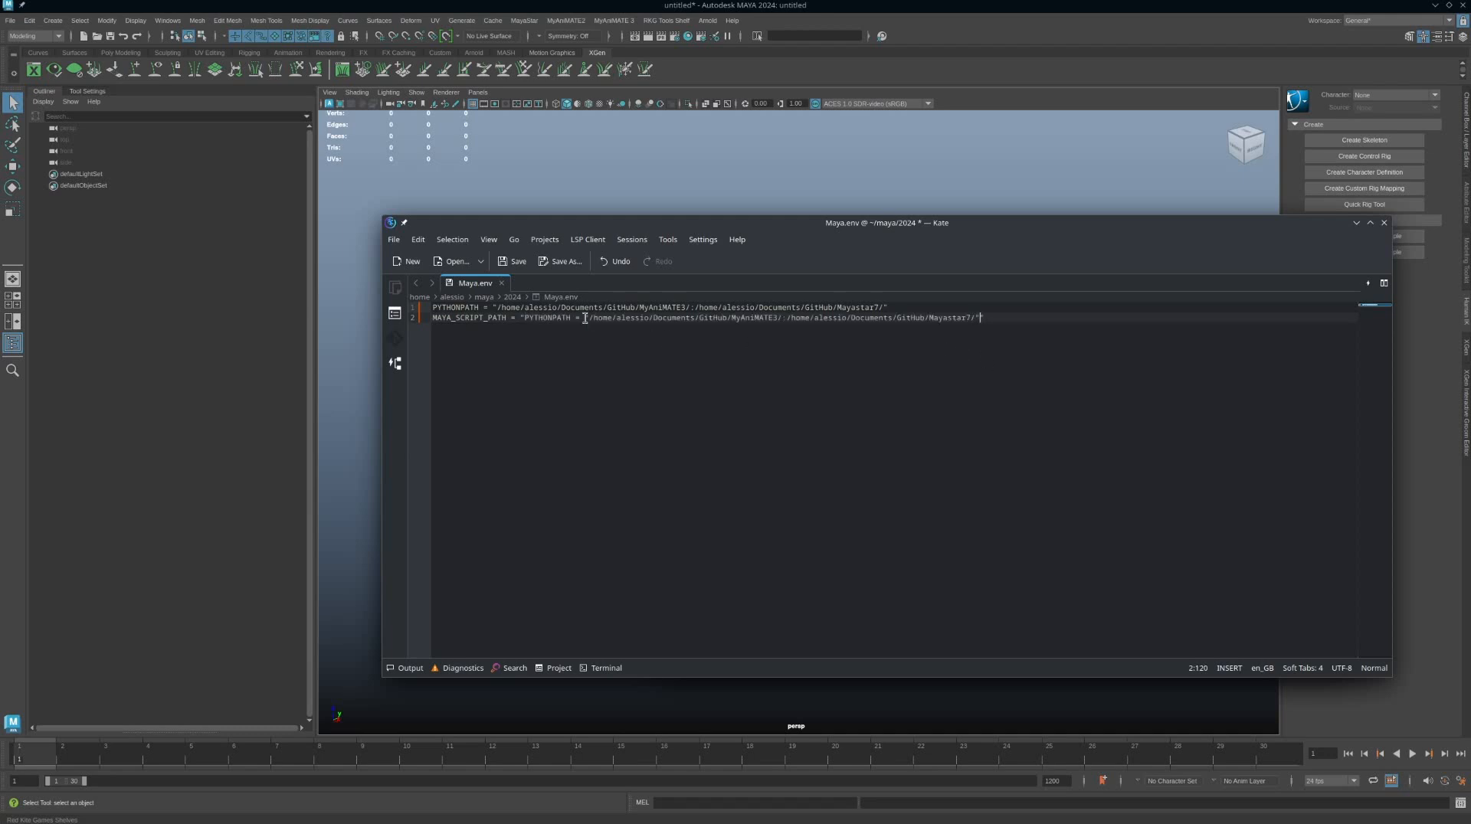
Remove the surplus PYTHONPATH = " text from the second line so MAYA_SCRIPT_PATH holds only the two quoted folder paths
key(BackSpace)
key(Left)
key(Left)
key(Left)
key(Left)
key(Left)
key(Left)
key(Left)
key(Left)
key(Left)
key(Left)
key(Left)
key(Left)
key(Left)
key(shift+Left)
key(shift+Left)
key(shift+Left)
key(shift+Left)
key(shift+Left)
key(shift+Left)
key(shift+Left)
key(shift+Left)
key(shift+Left)
key(shift+Left)
key(shift+Left)
key(shift+Left)
key(shift+Left)
key(shift+Left)
key(shift+Left)
key(BackSpace)
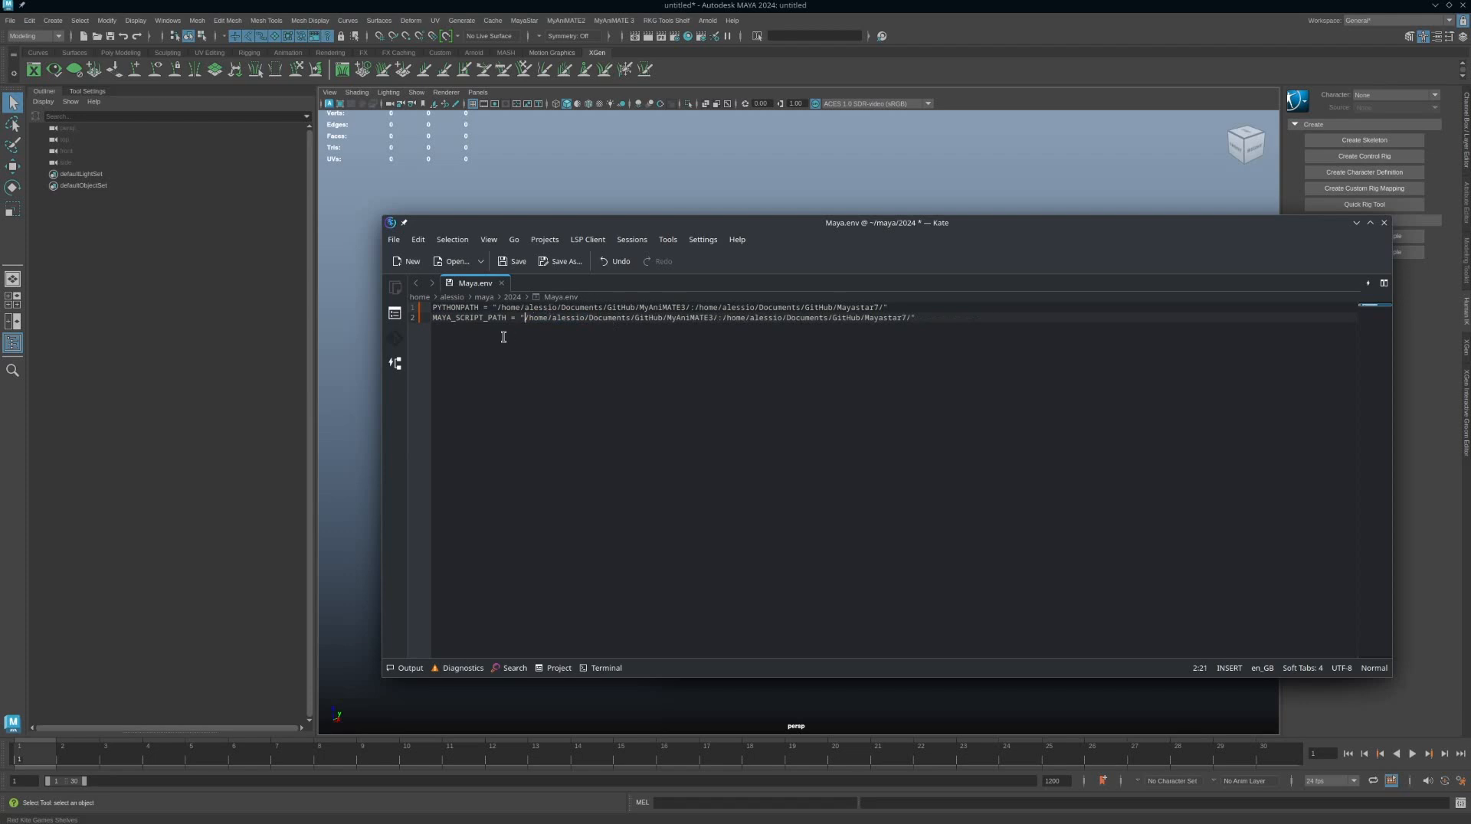
Add a third line reading PYTHONDONTWRITEBYTECODE = 1 and save Maya.env
key(End)
key(Return)
text(PYTHONDONTWRITEBYTECODE)
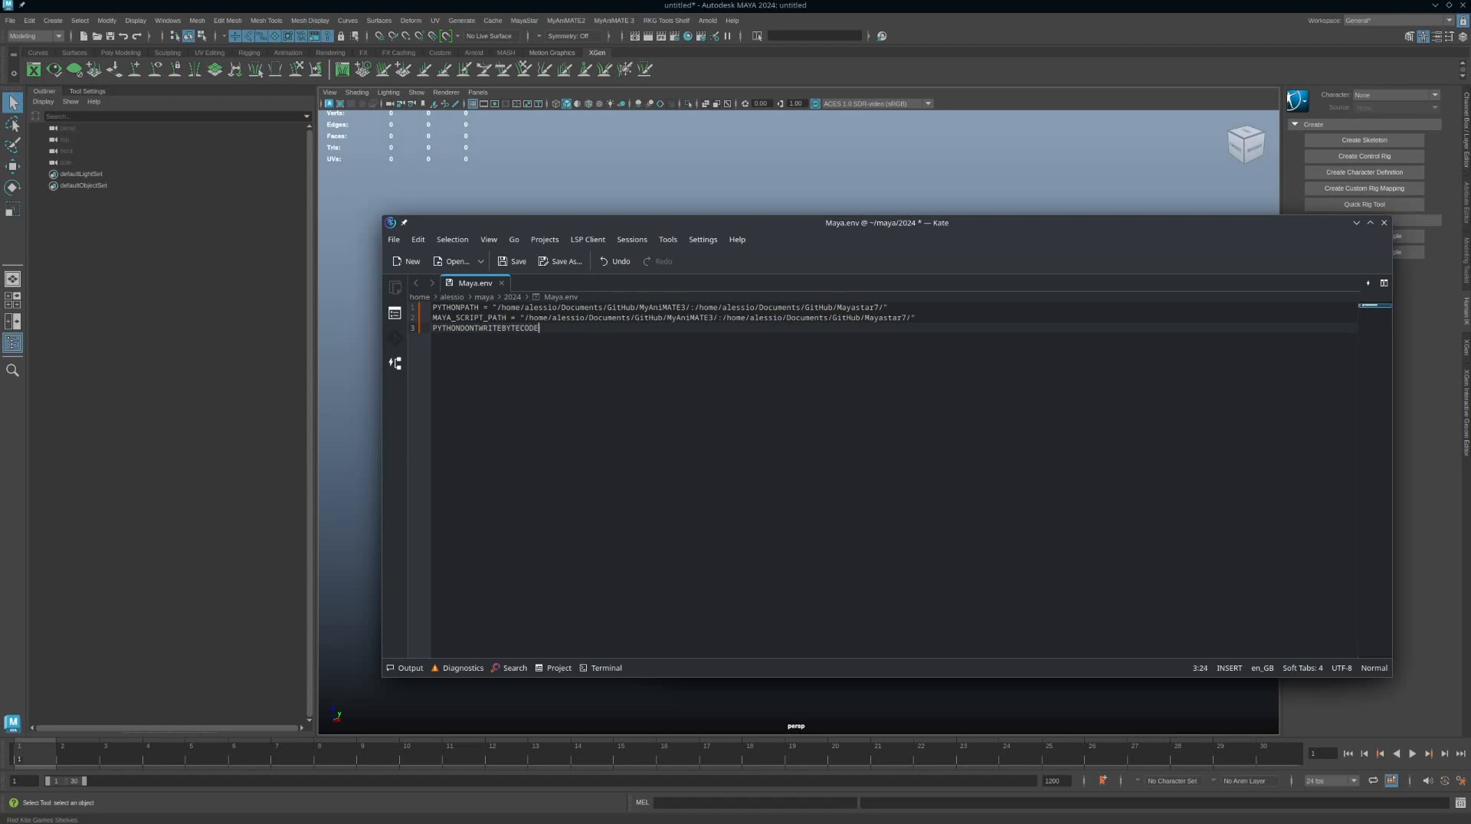
text( = 1)
drag(433, 328, 540, 327)
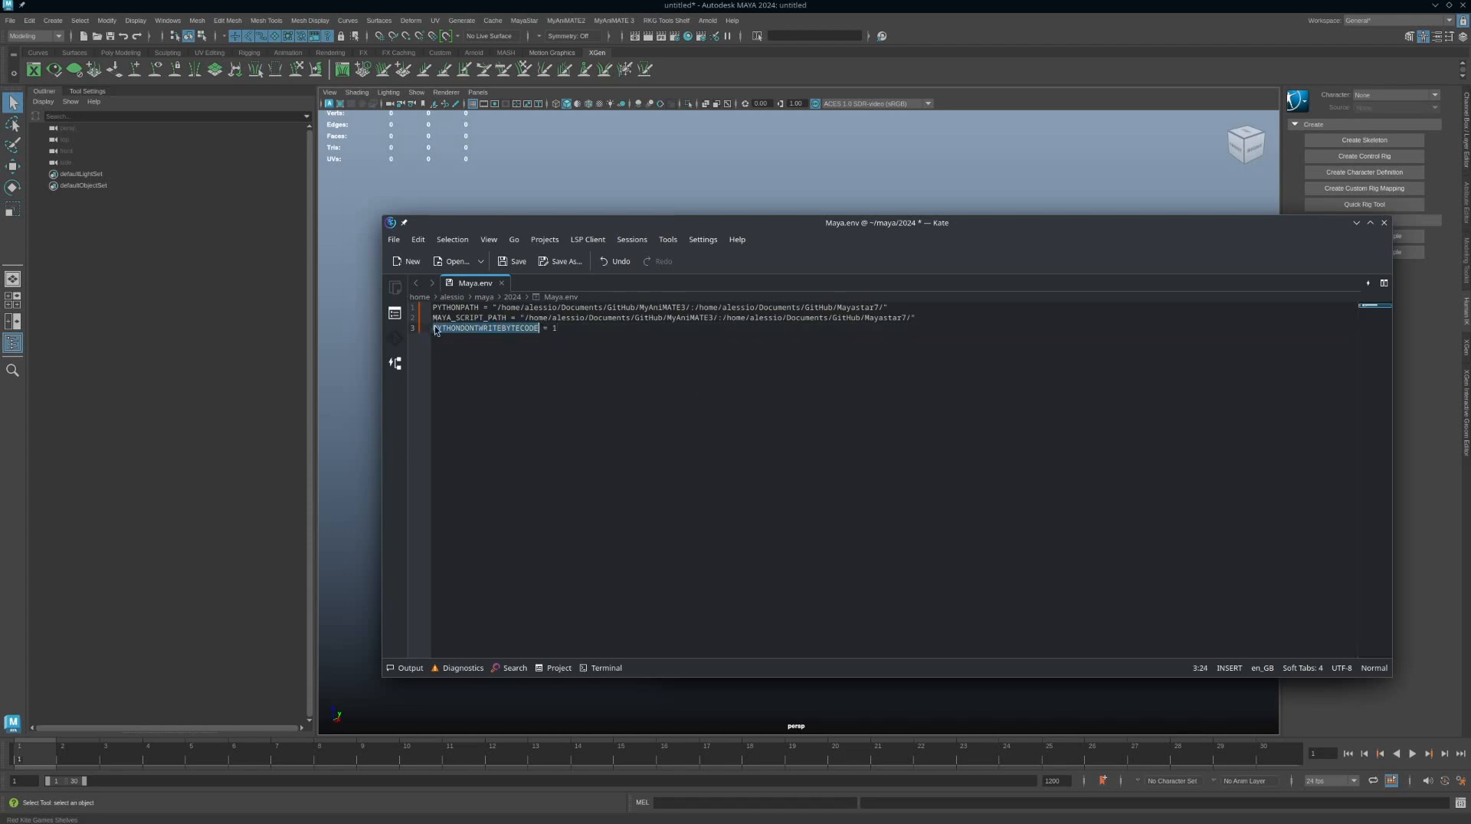
click(556, 329)
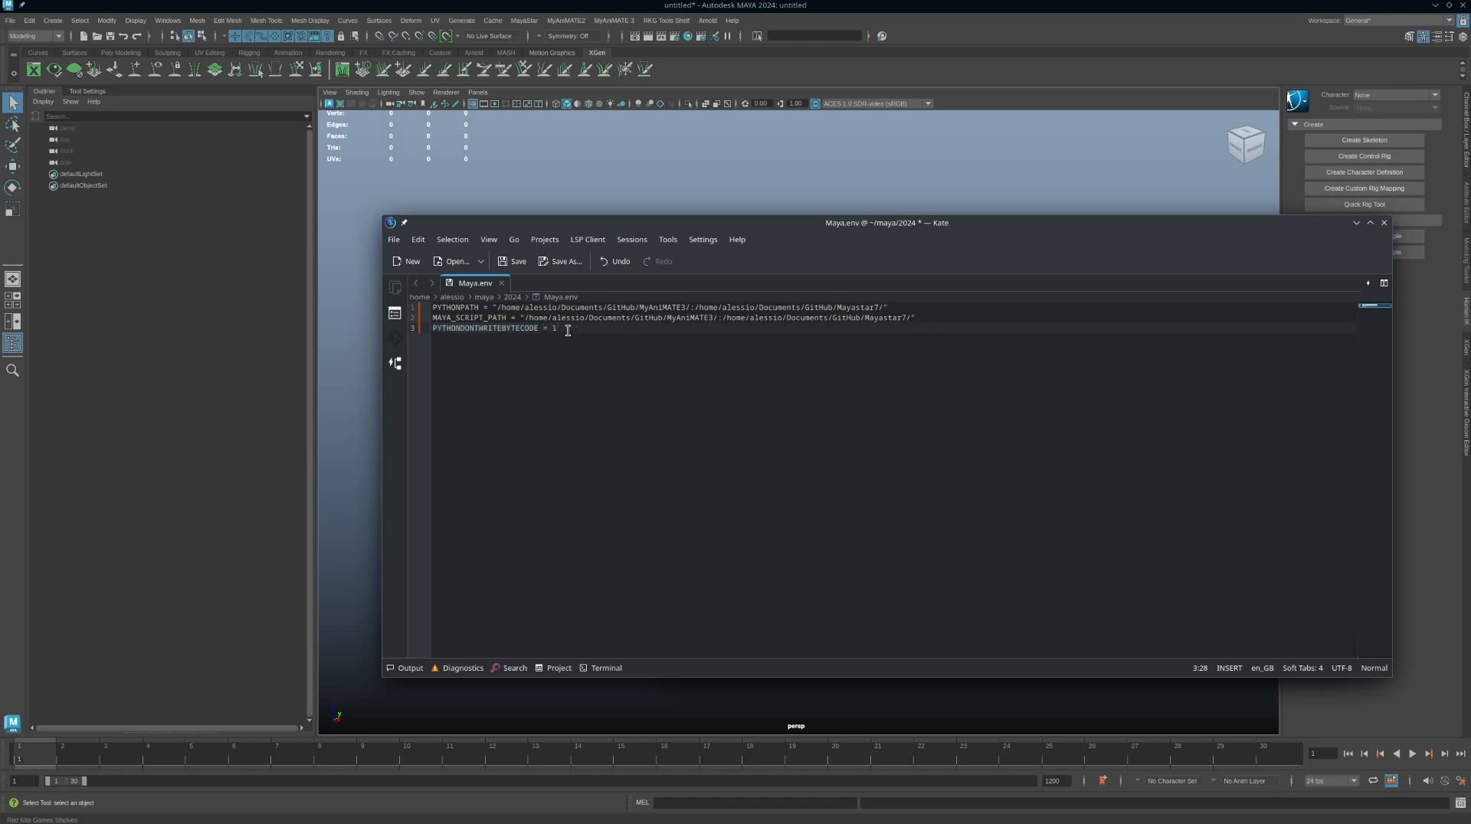
key(ctrl+s)
Review the three environment variable lines in Maya.env, highlighting them as a block
drag(1086, 235, 1093, 248)
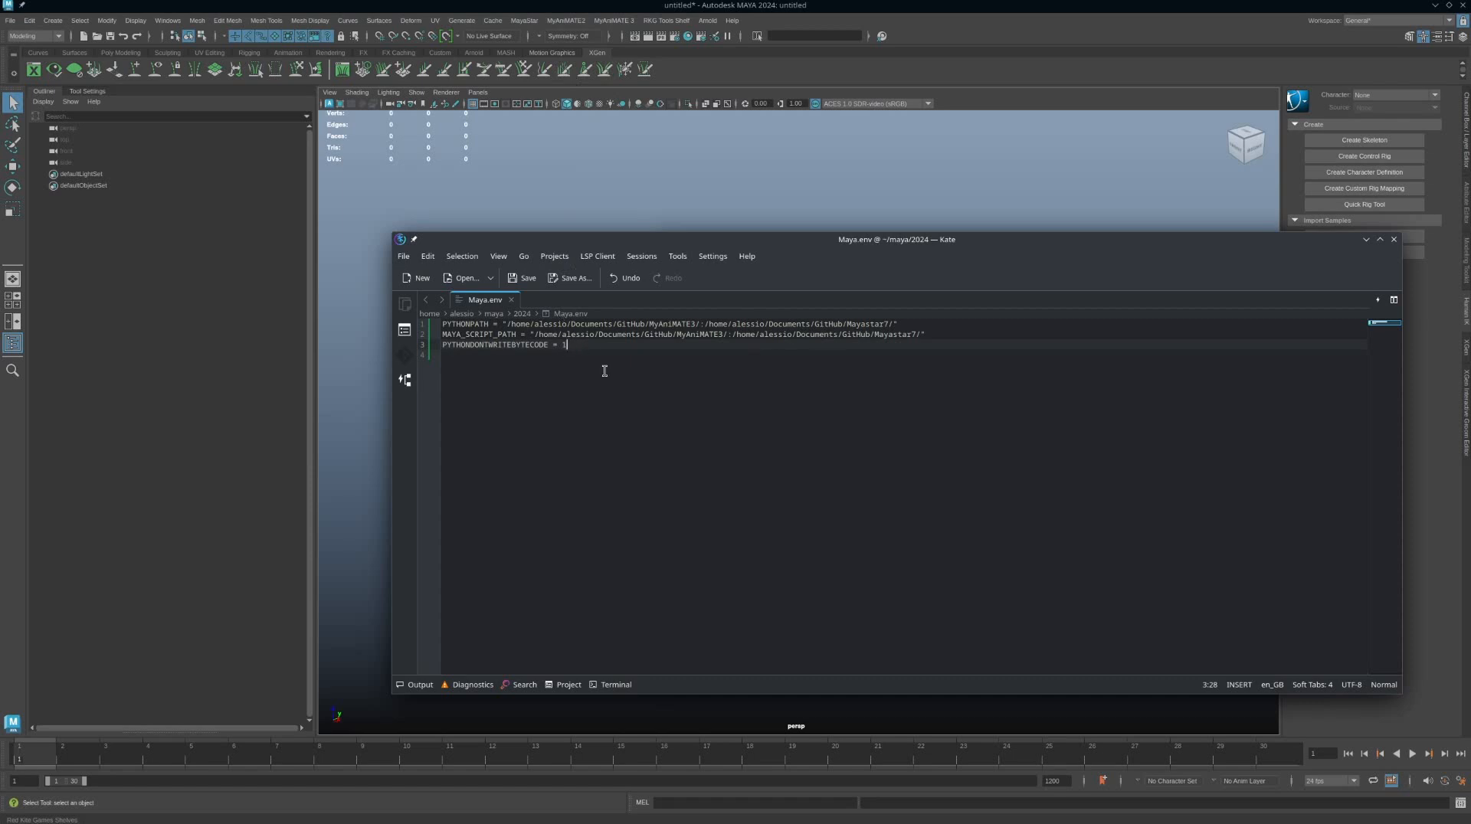
key(ctrl+a)
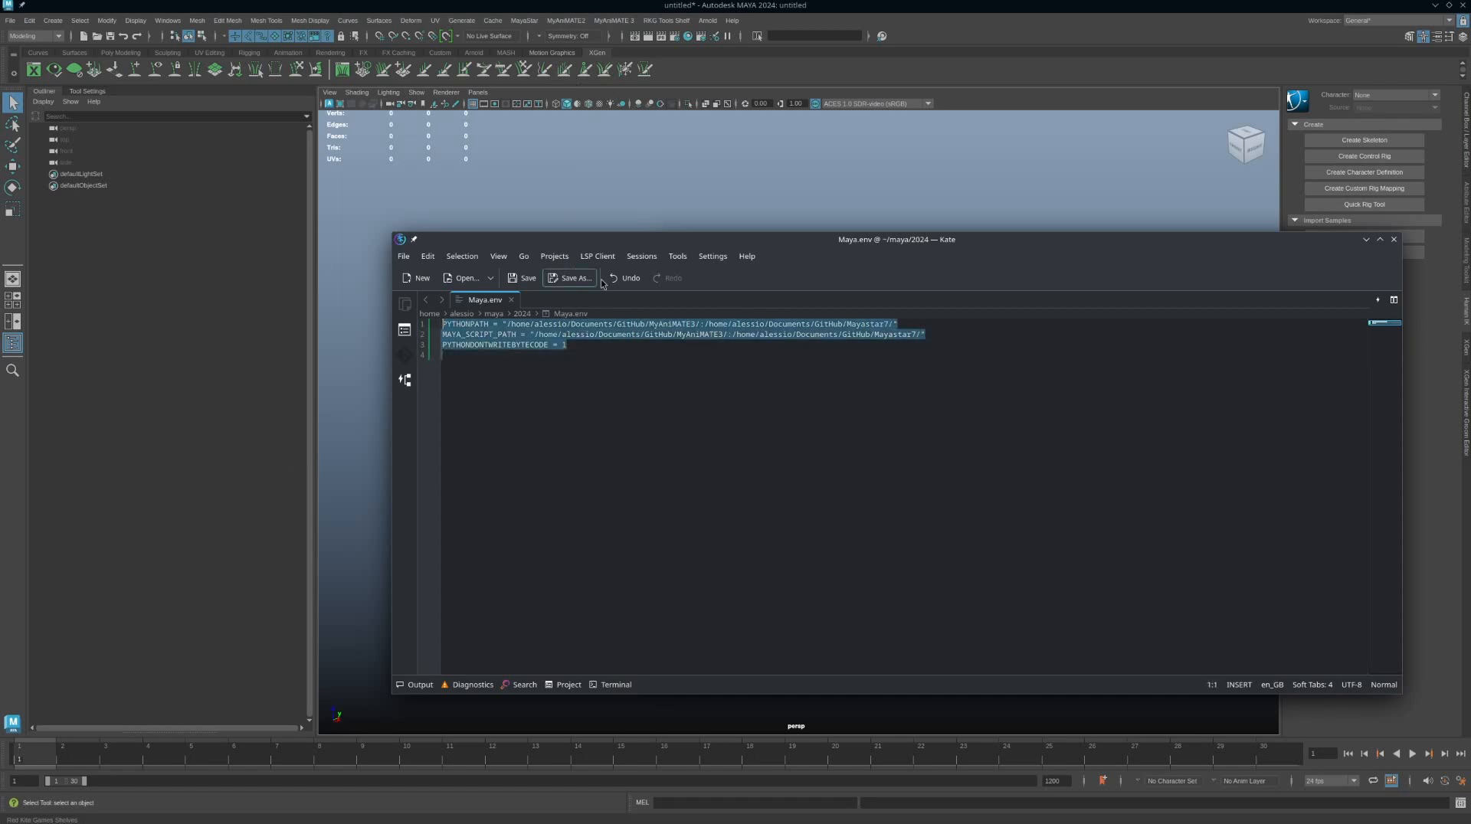
drag(850, 239, 821, 232)
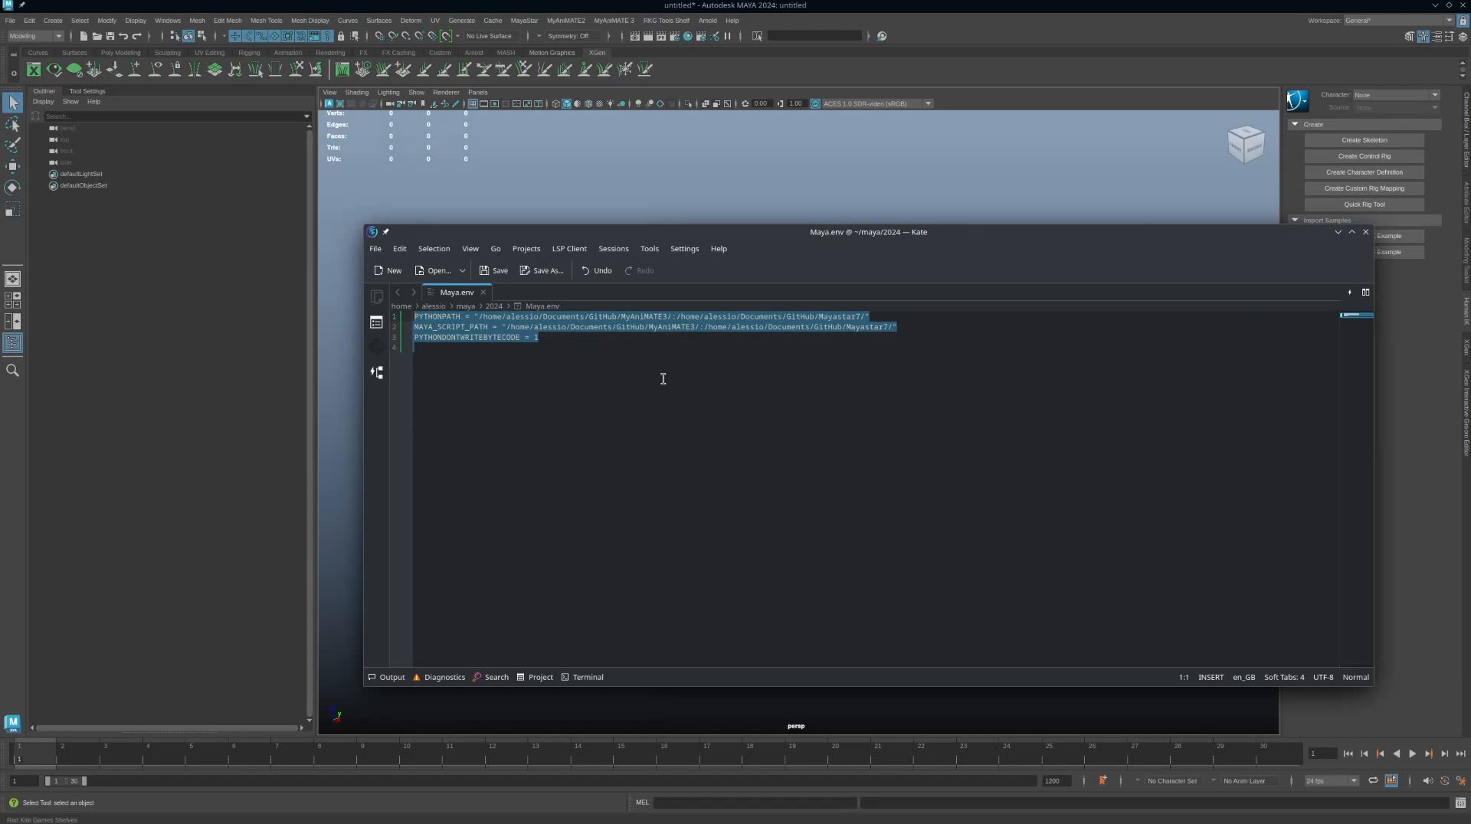
click(585, 343)
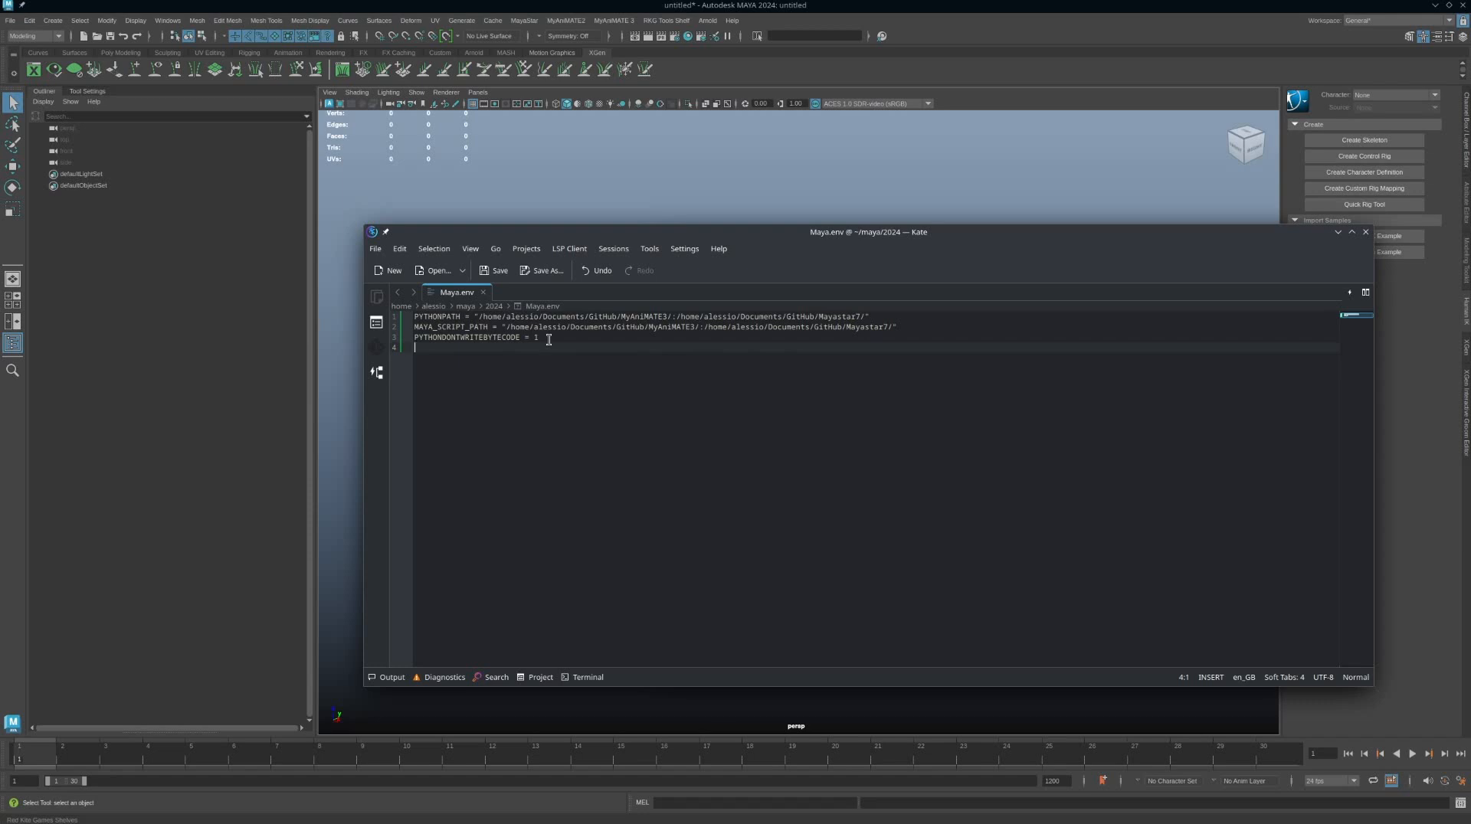
drag(557, 346, 414, 308)
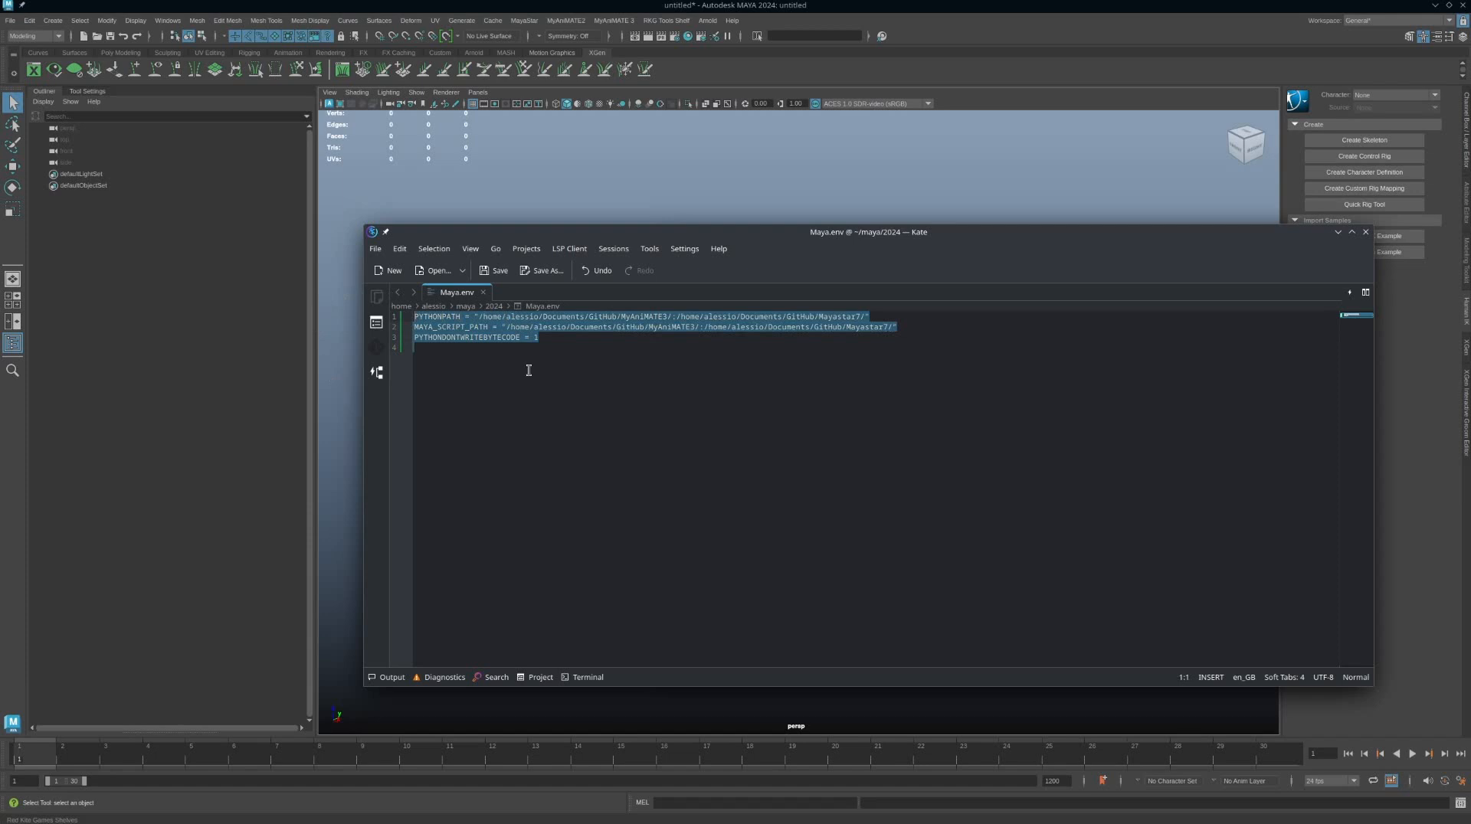
click(541, 343)
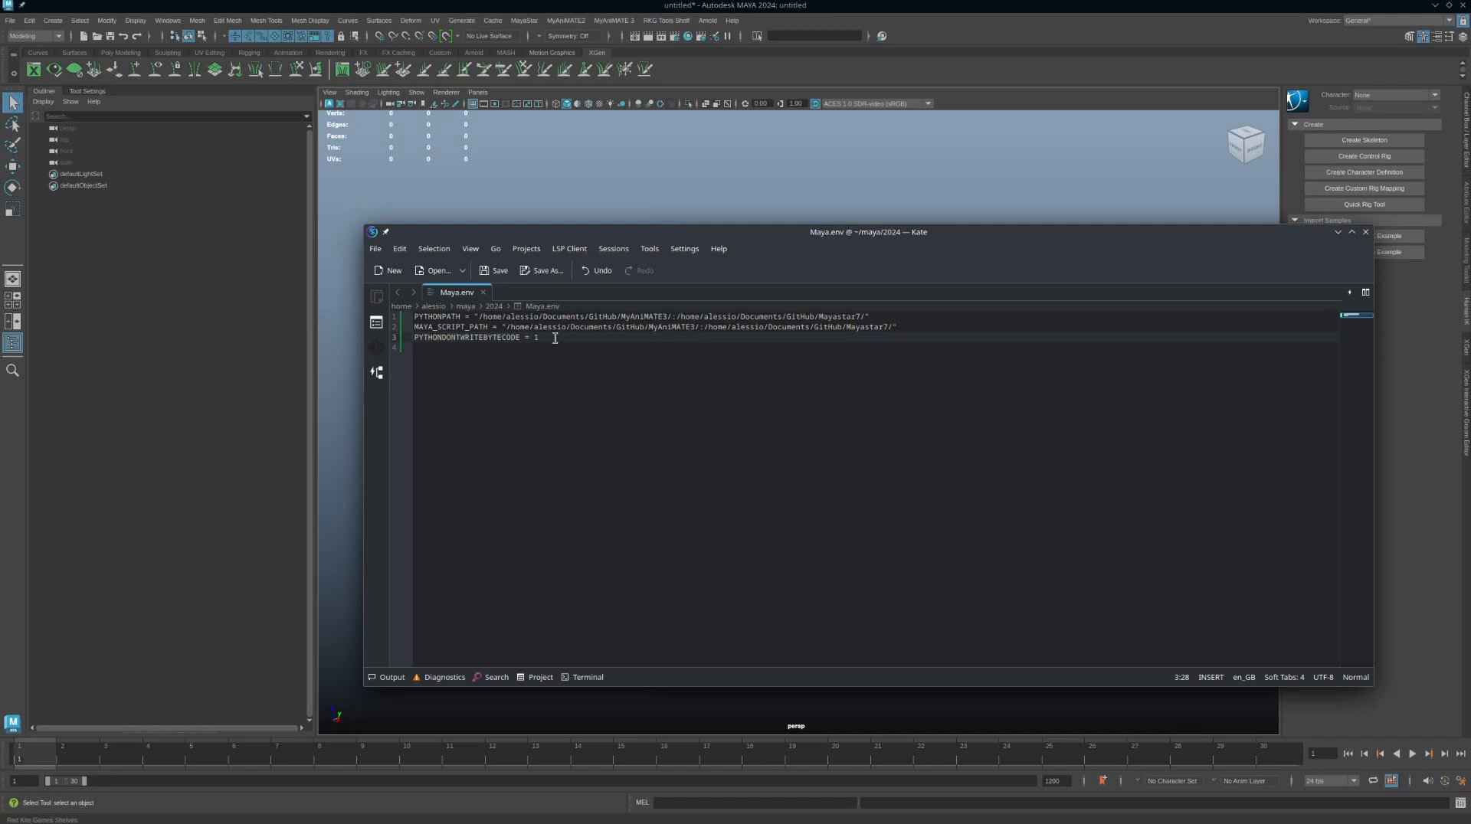
drag(549, 338, 366, 304)
click(586, 349)
drag(607, 393, 339, 292)
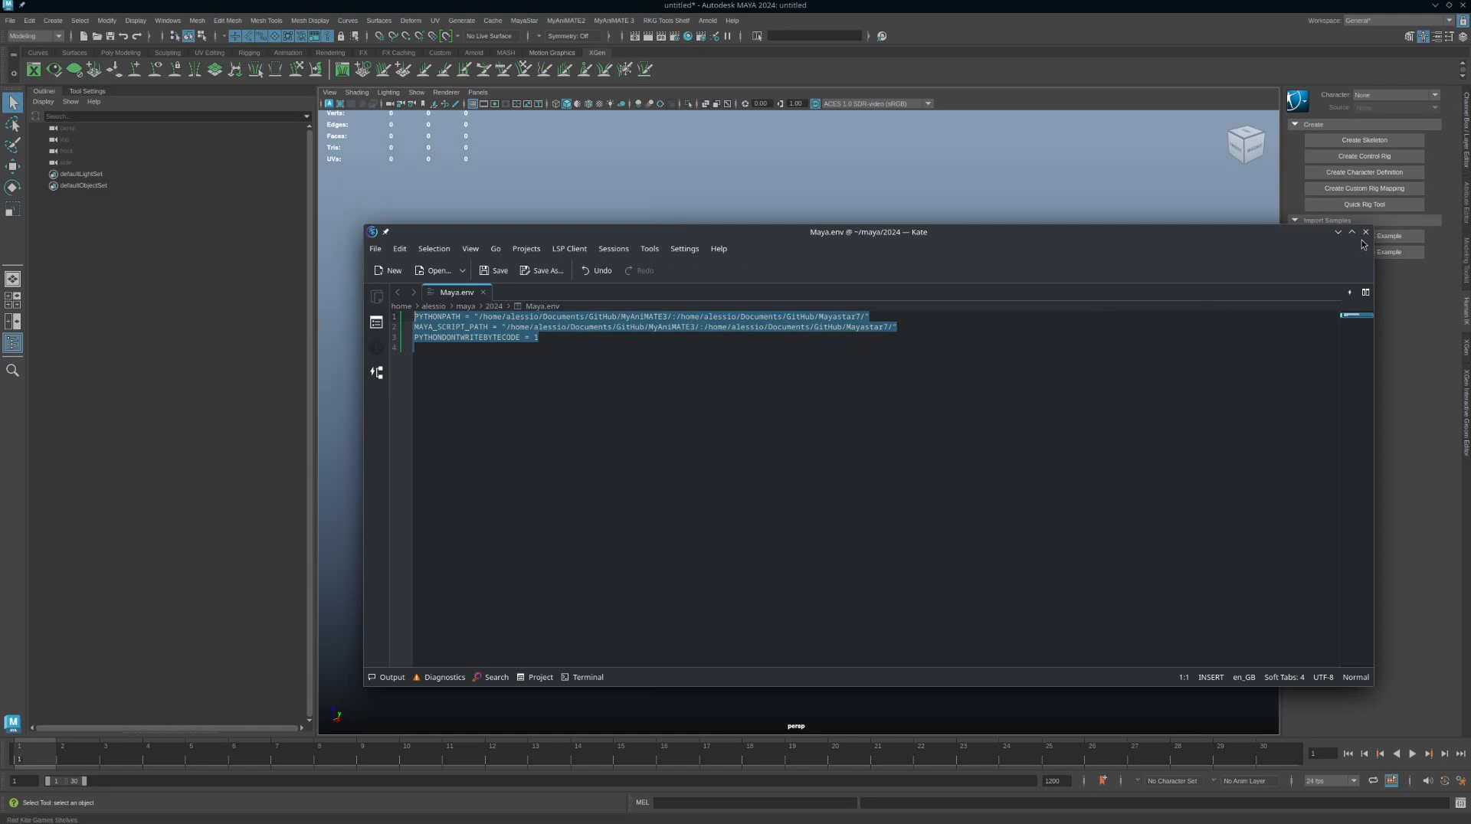
Delete all the contents of Maya.env, save the empty file and close the editor
click(584, 401)
key(ctrl+a)
key(BackSpace)
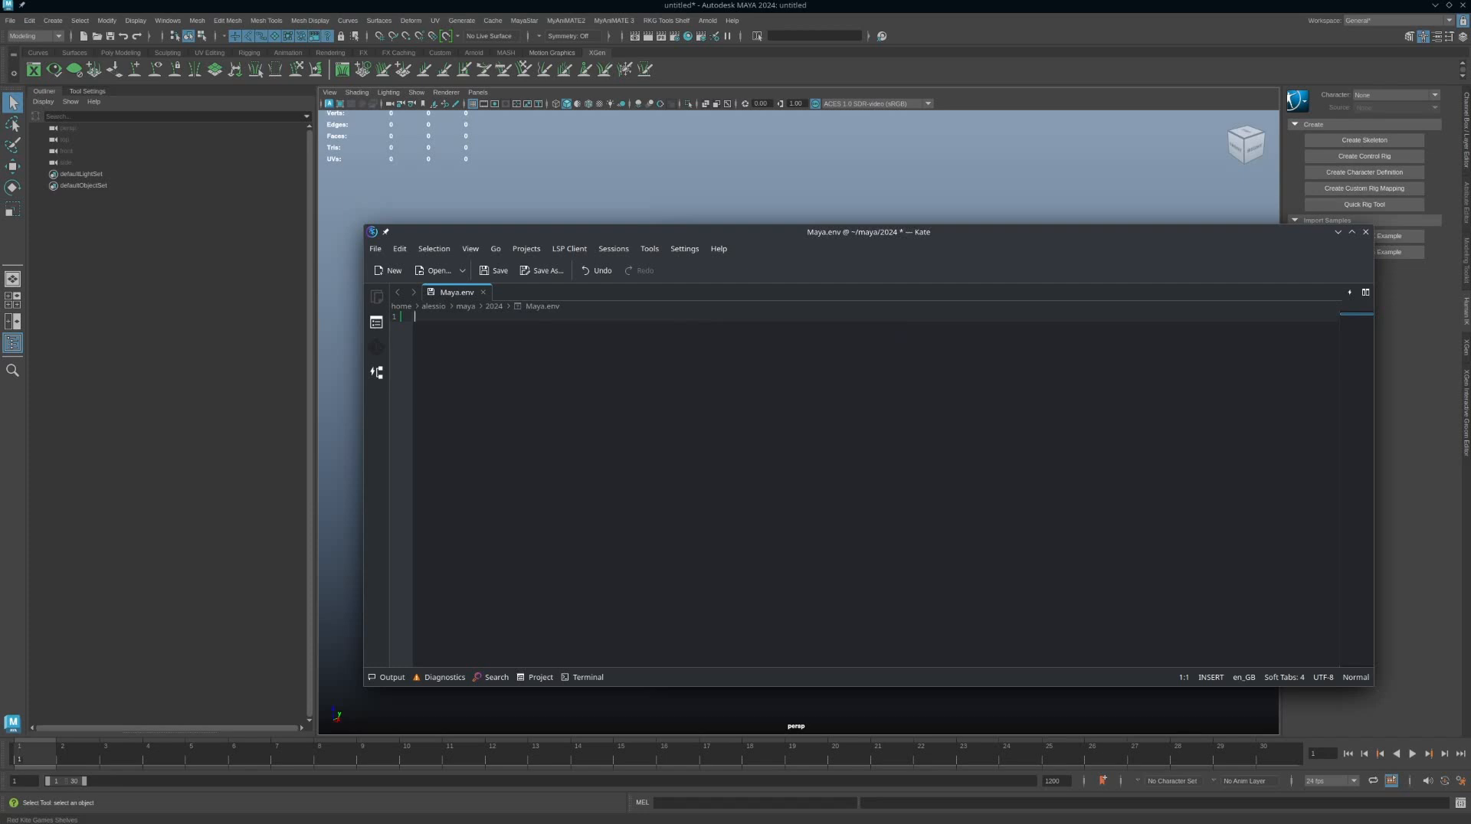
key(ctrl+s)
click(1366, 232)
click(1365, 231)
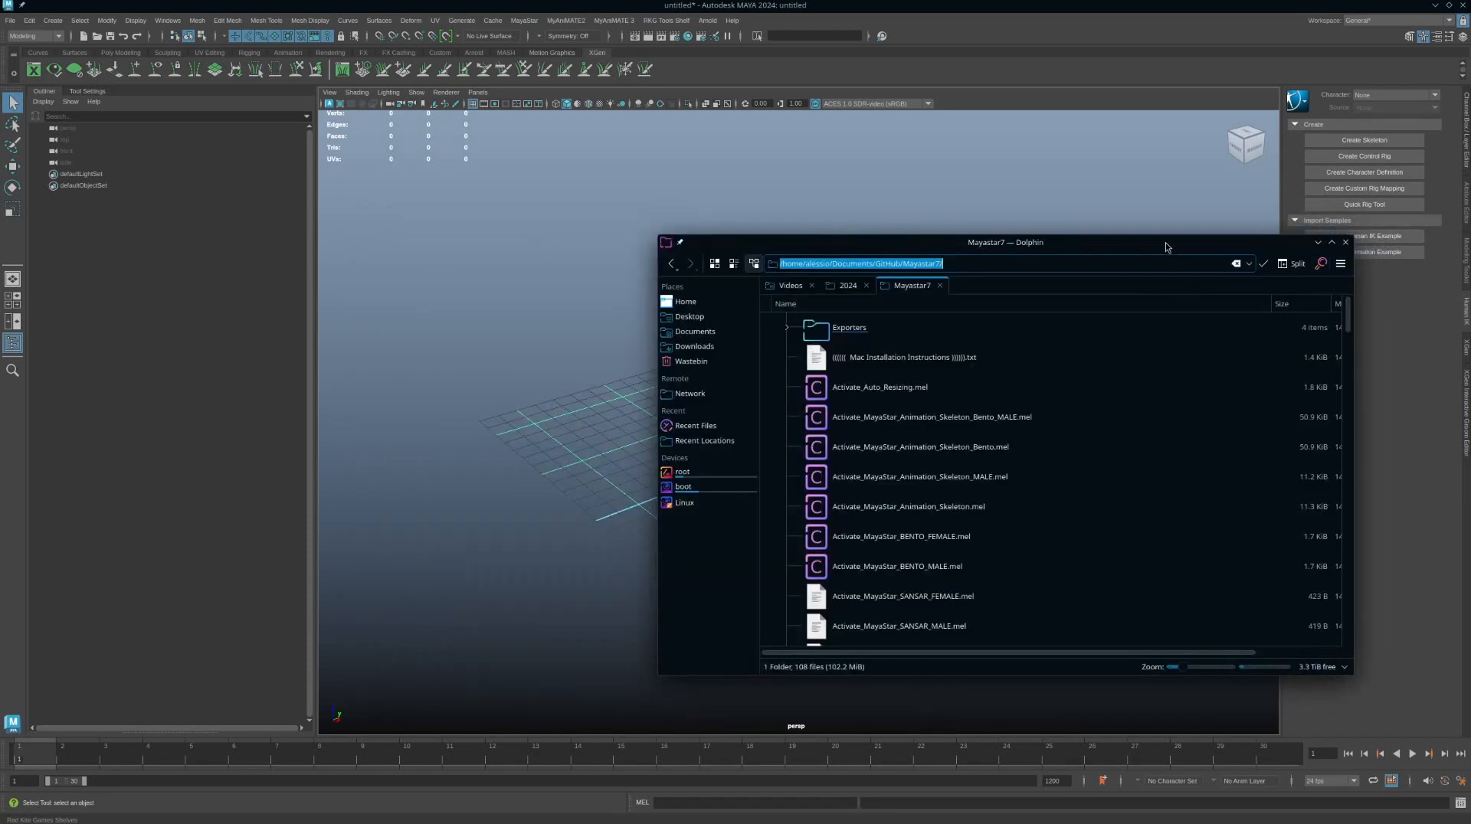
In Dolphin, open a new tab and browse from the root device to the etc folder
drag(1168, 248, 1181, 248)
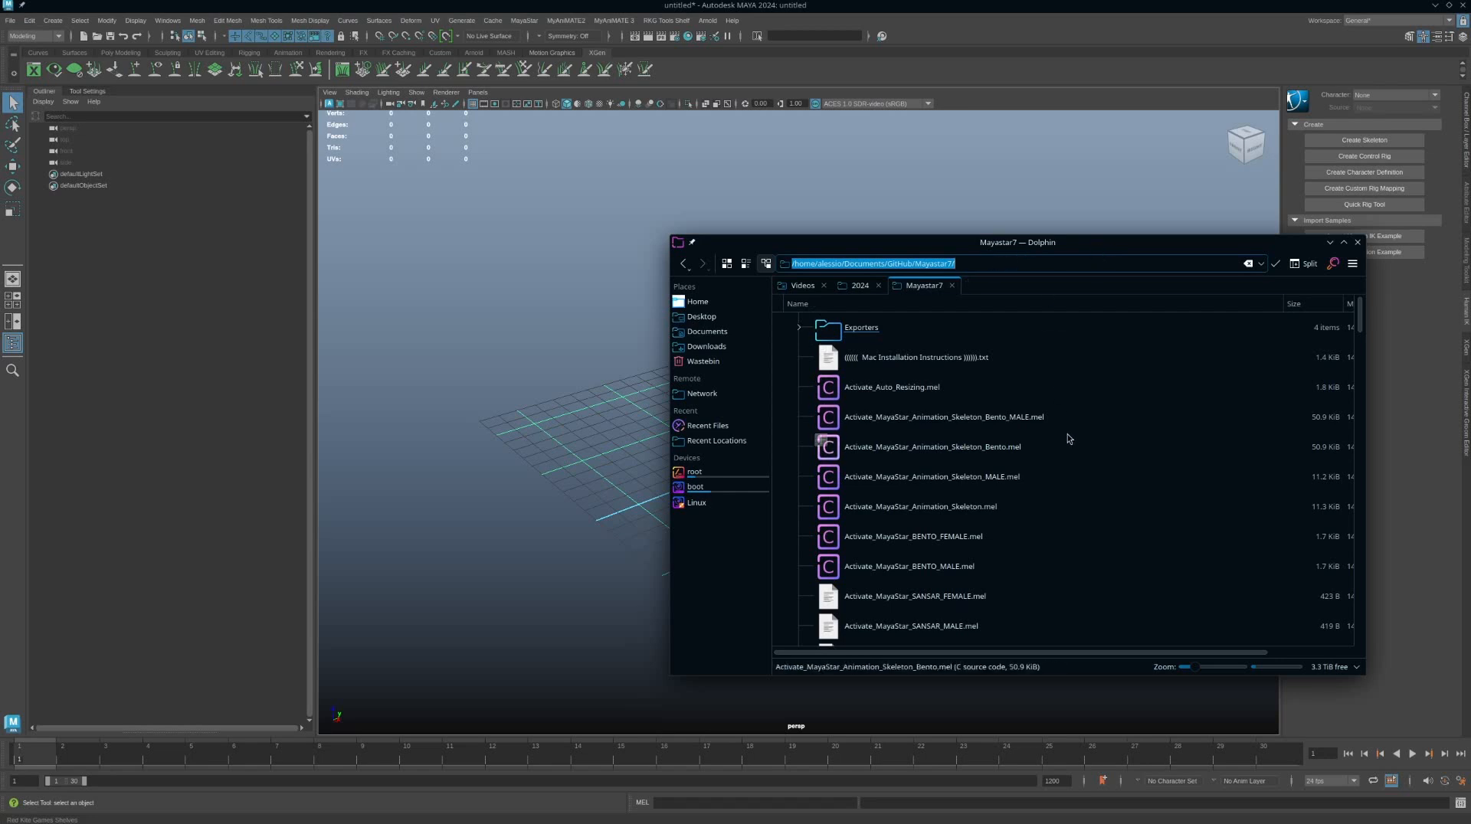
key(ctrl+t)
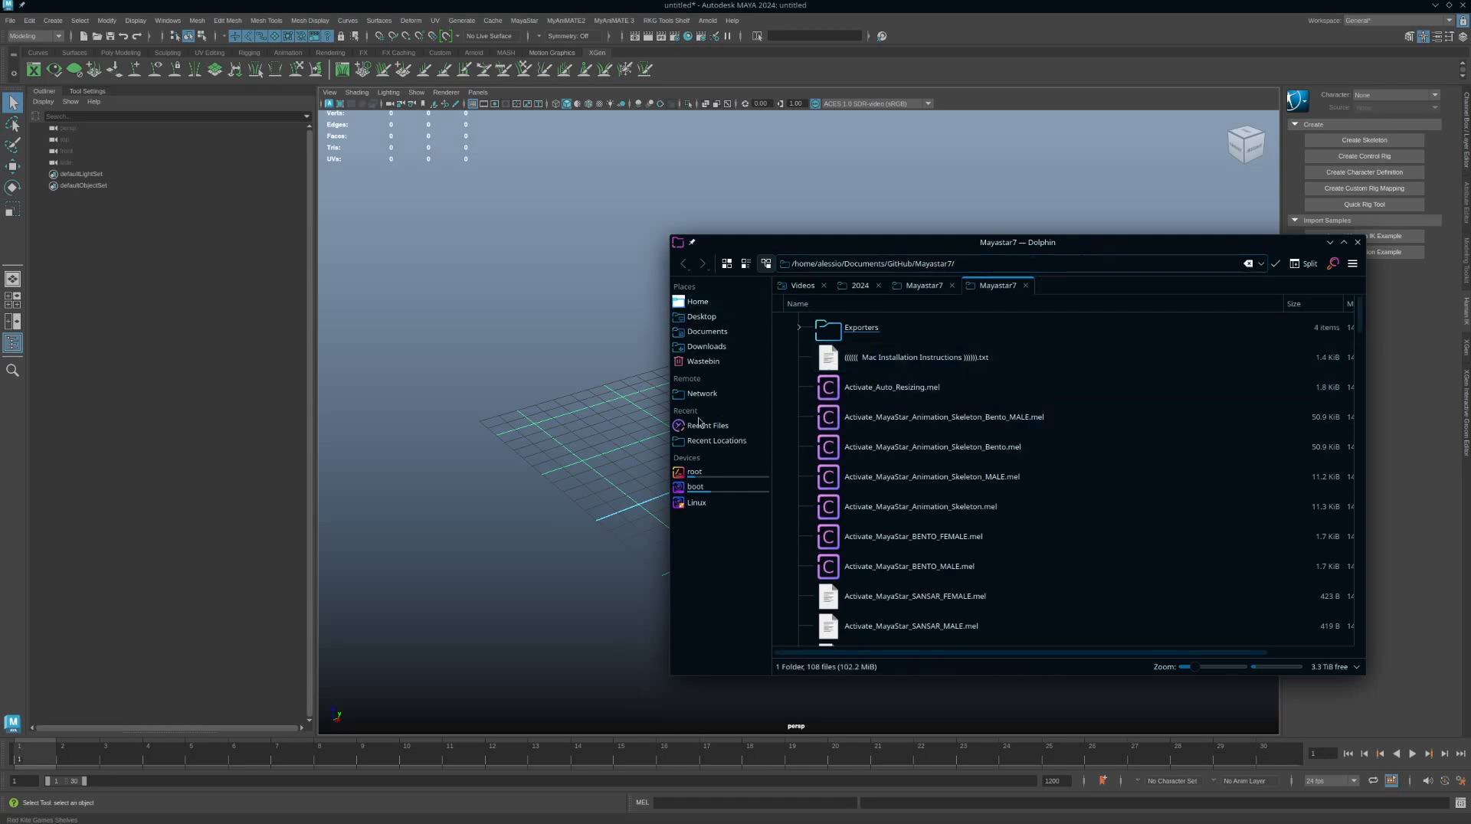
click(700, 477)
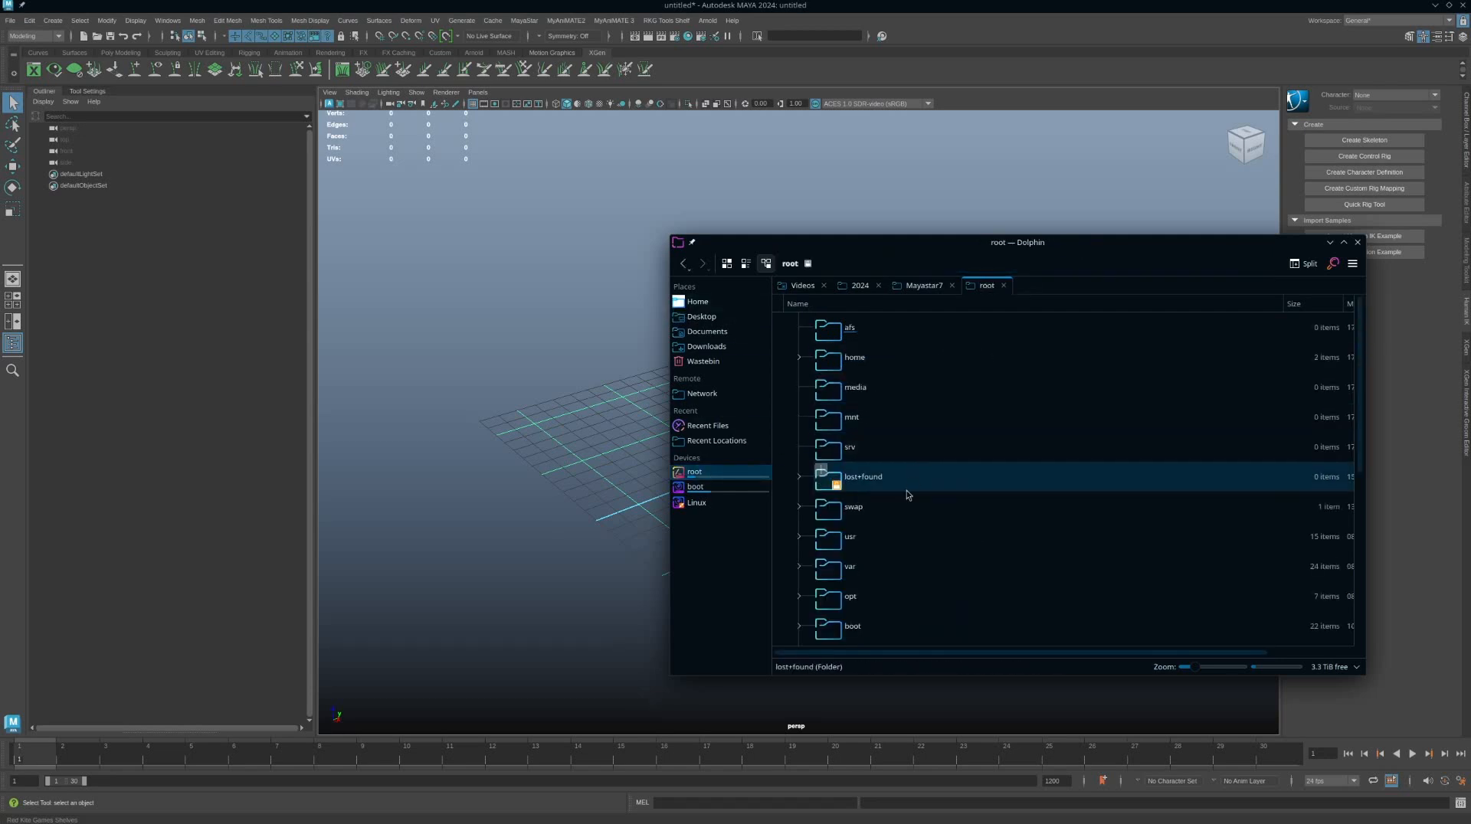
scroll(903, 510, down, 3)
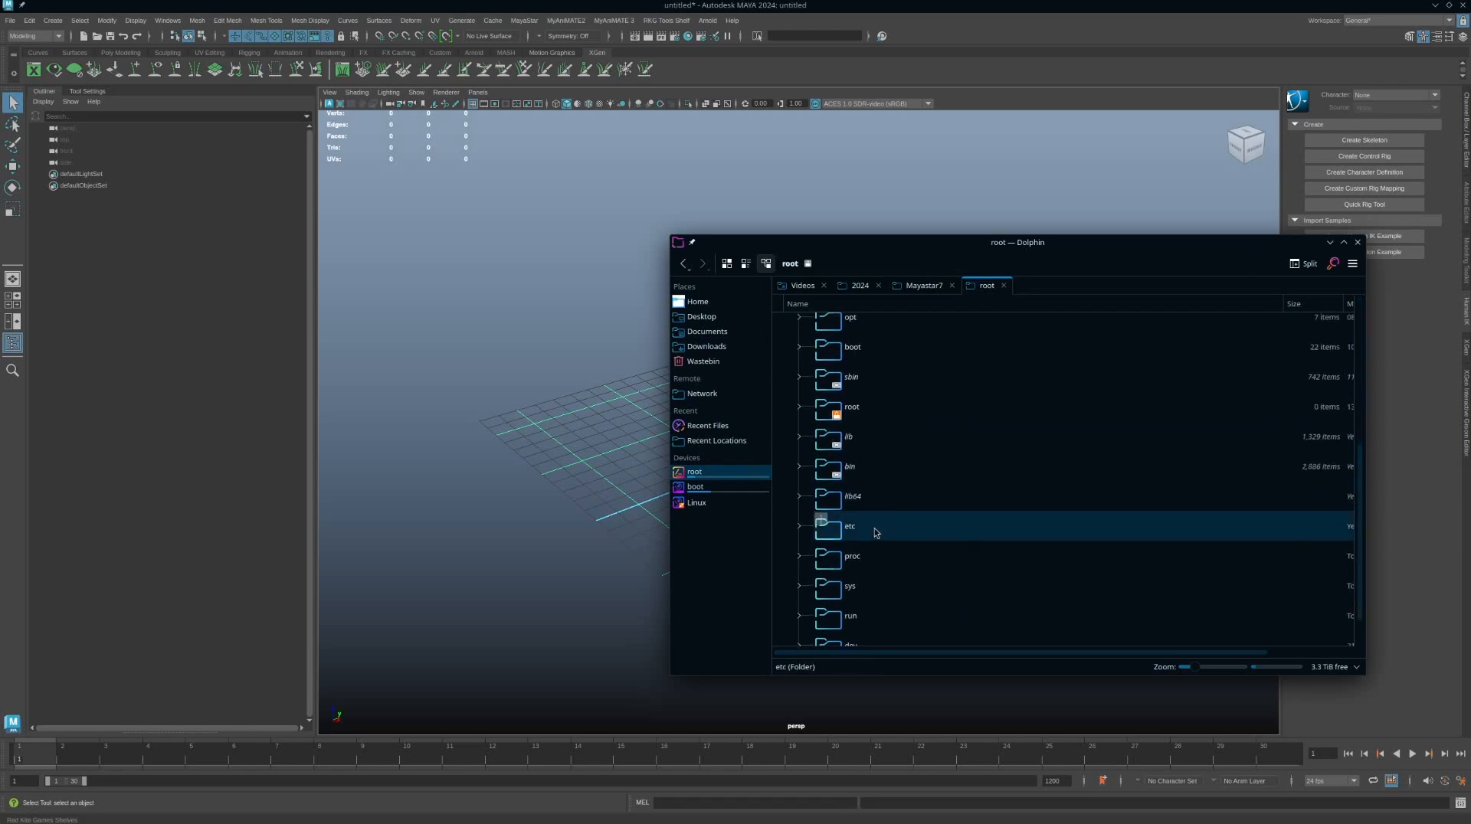
click(878, 527)
click(878, 527)
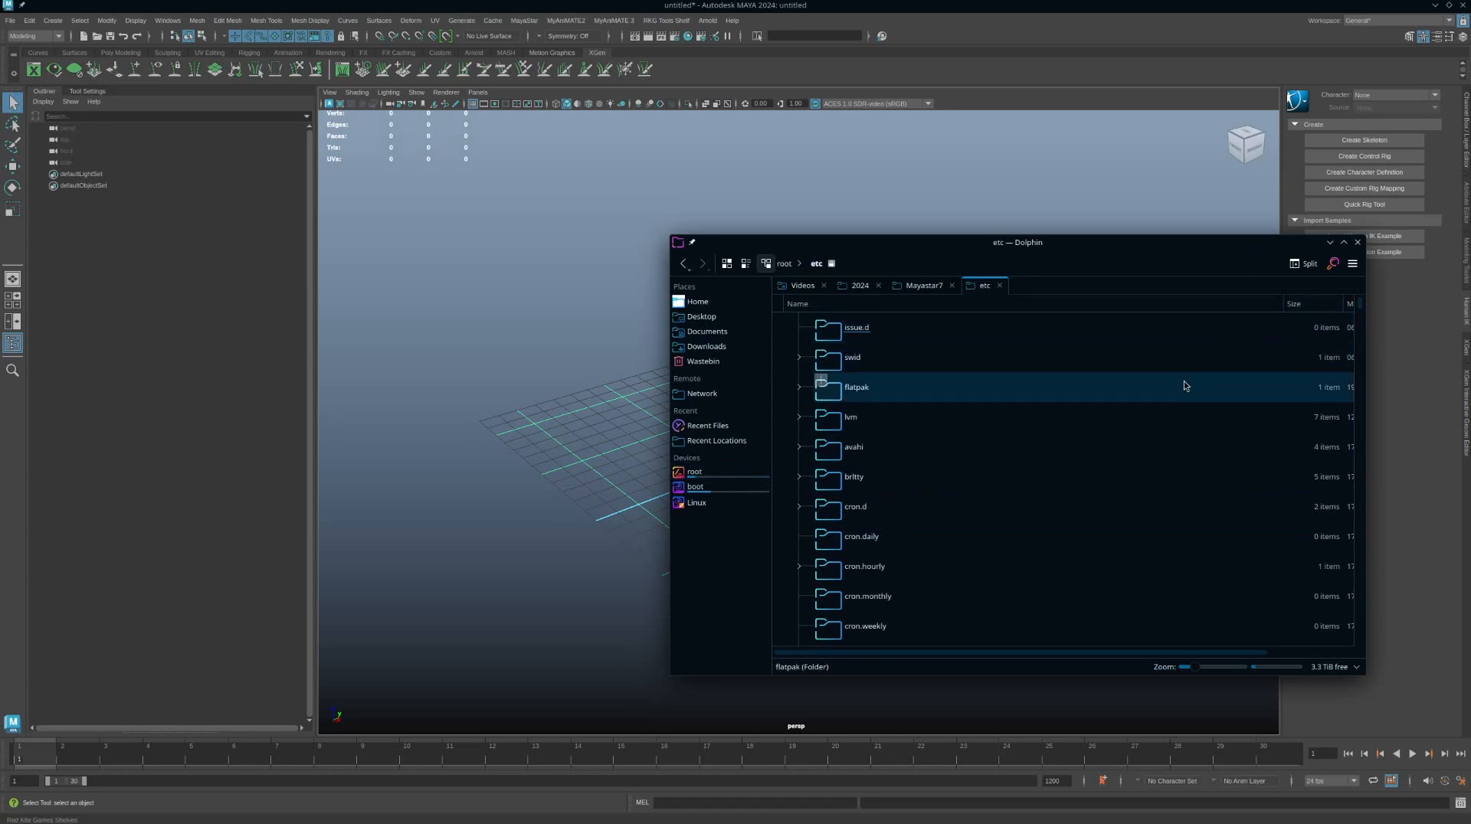
Search the etc folder for ENVIRON and open the environment file in Kate
click(1333, 263)
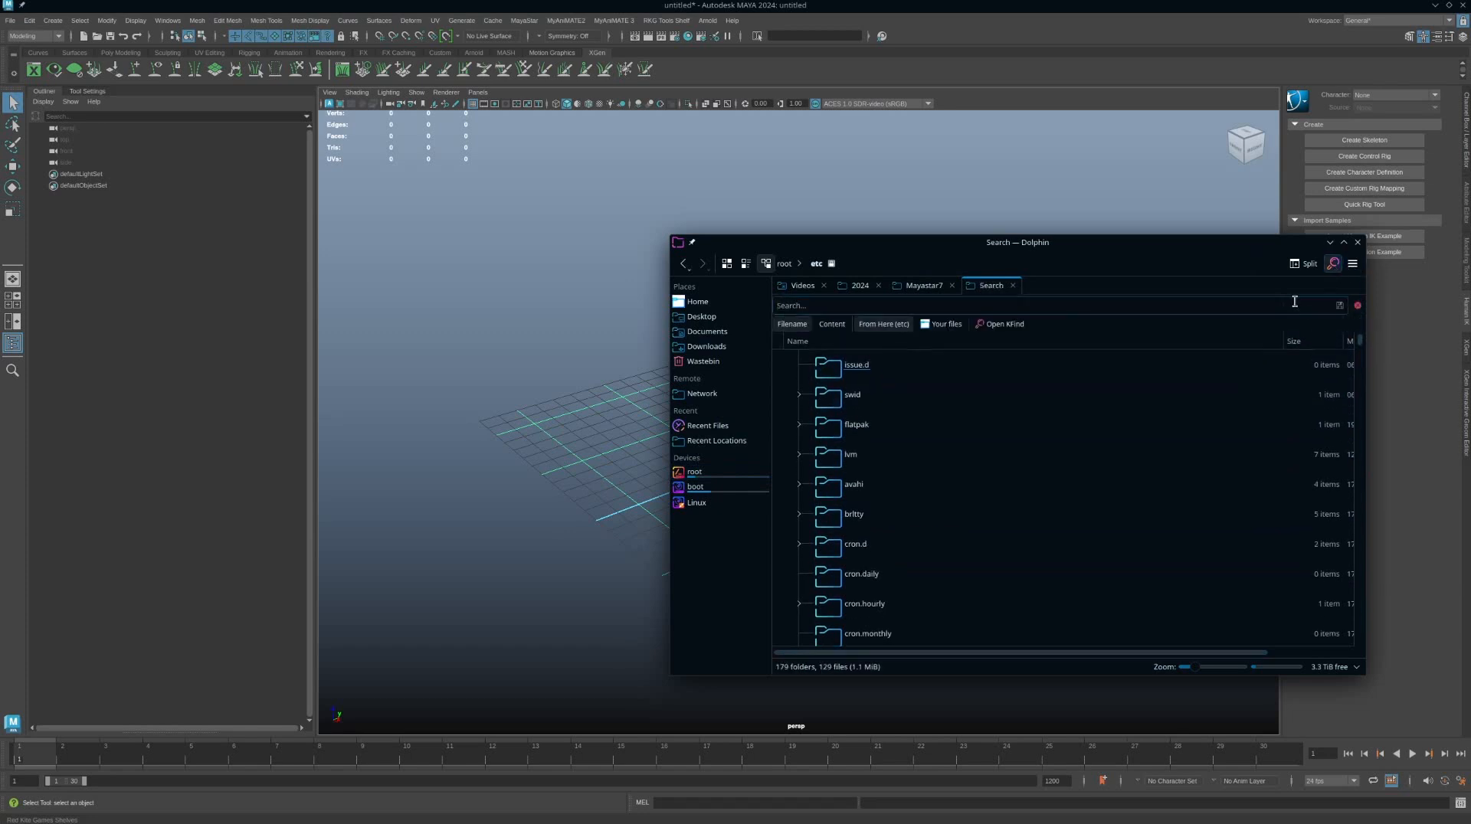
text(ENVIRON)
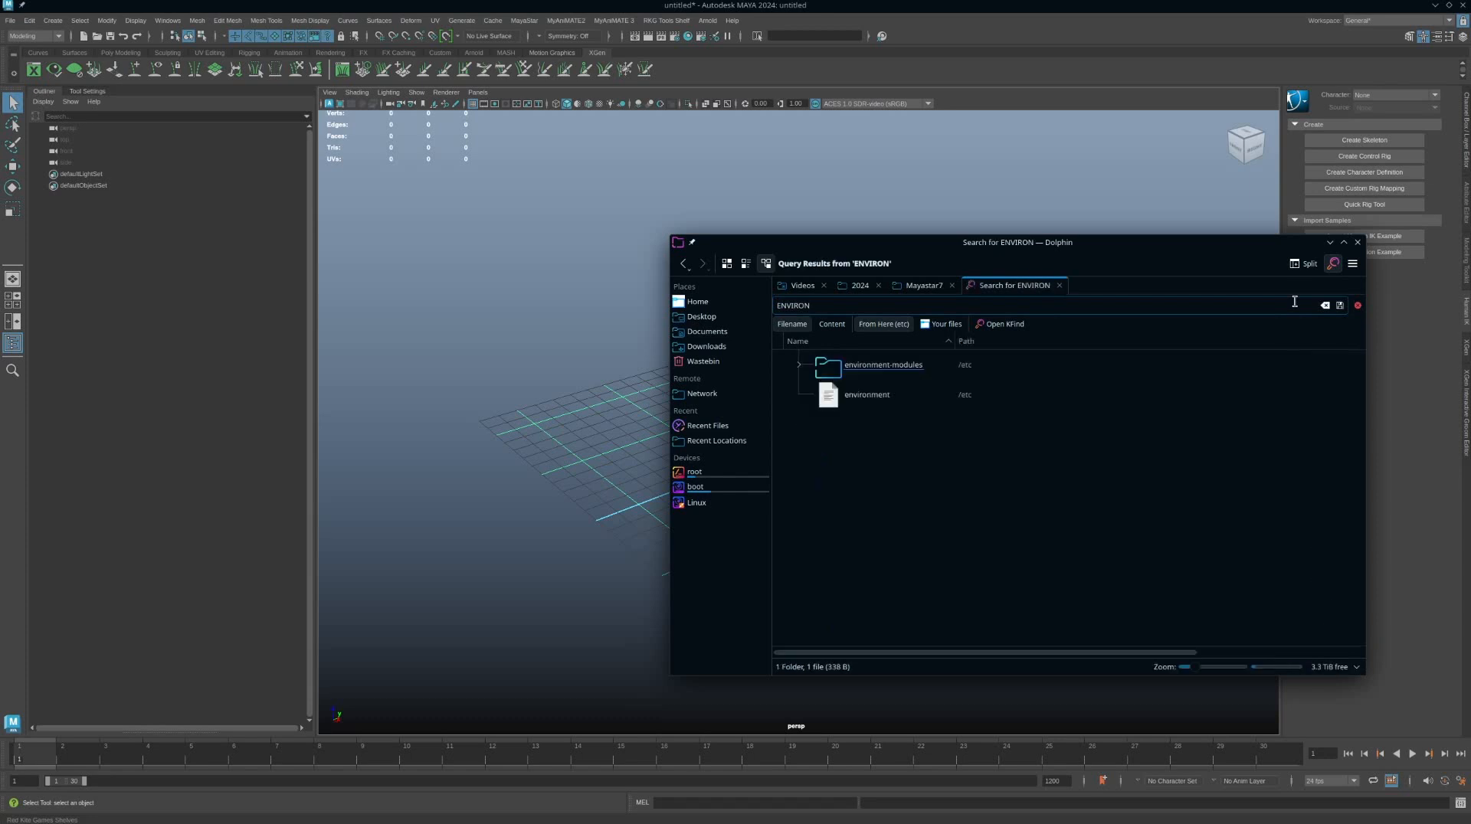
click(857, 401)
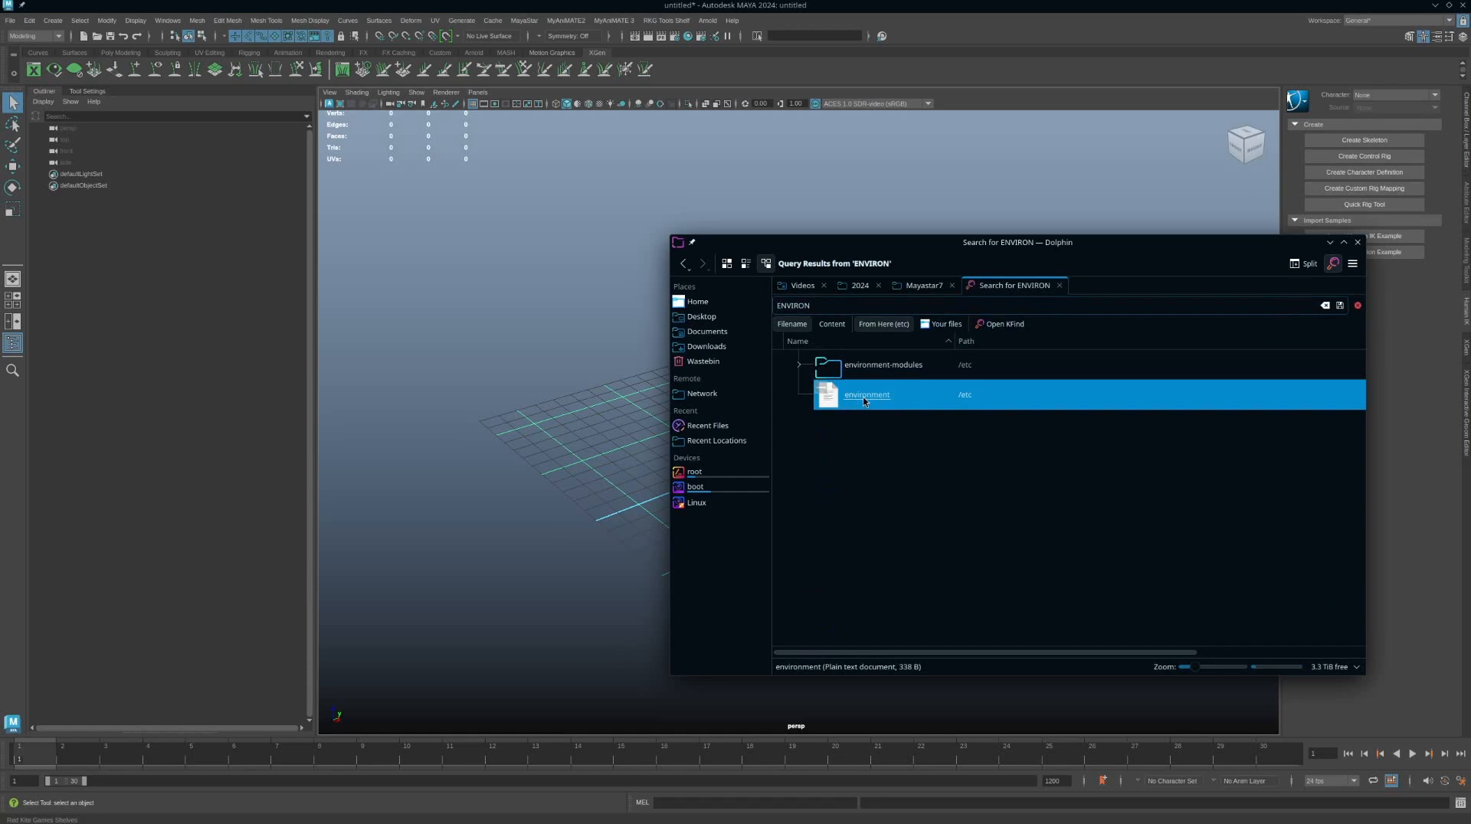
right_click(894, 393)
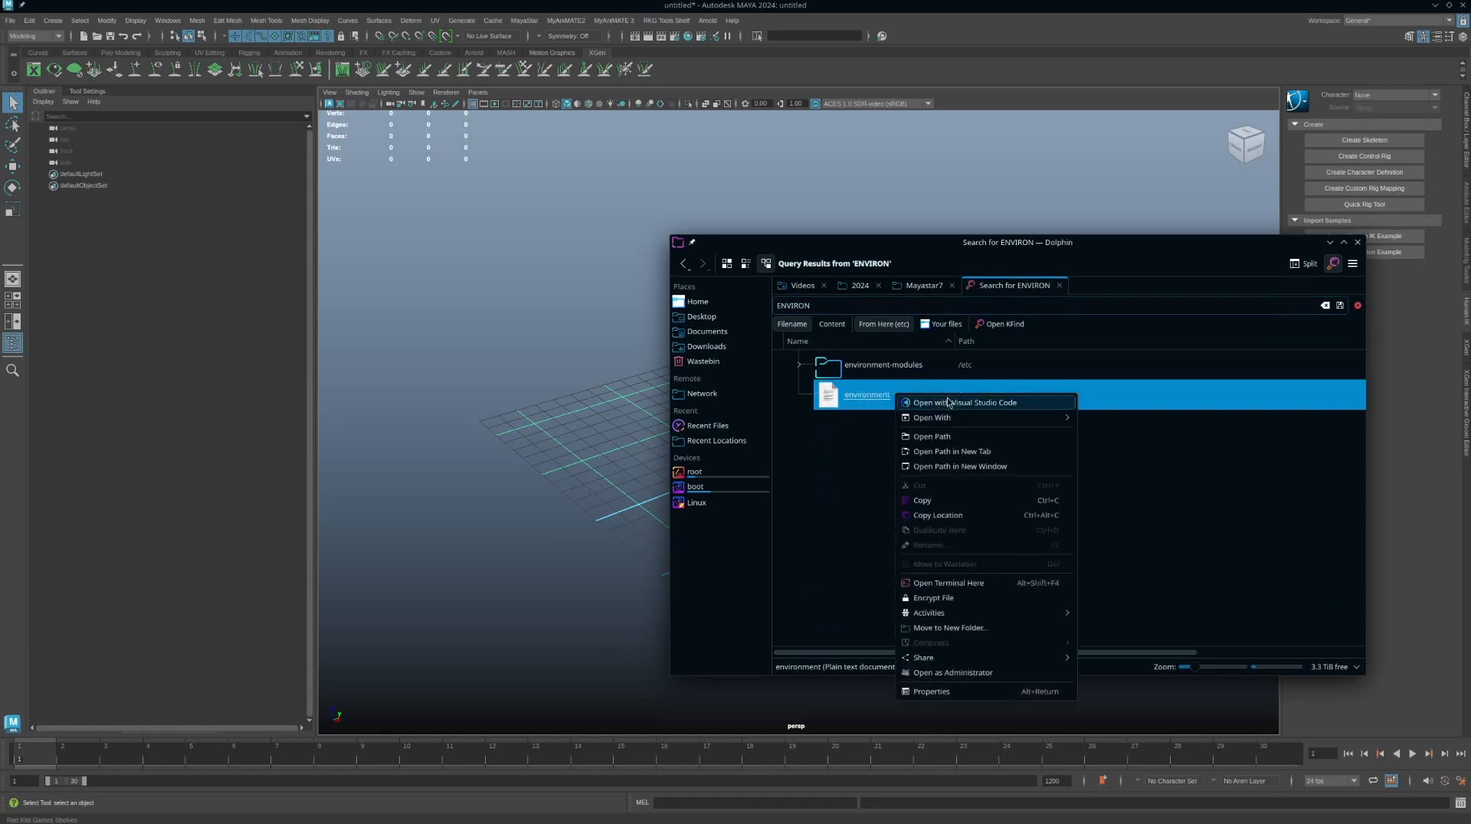
mouse_move(959, 423)
click(1103, 417)
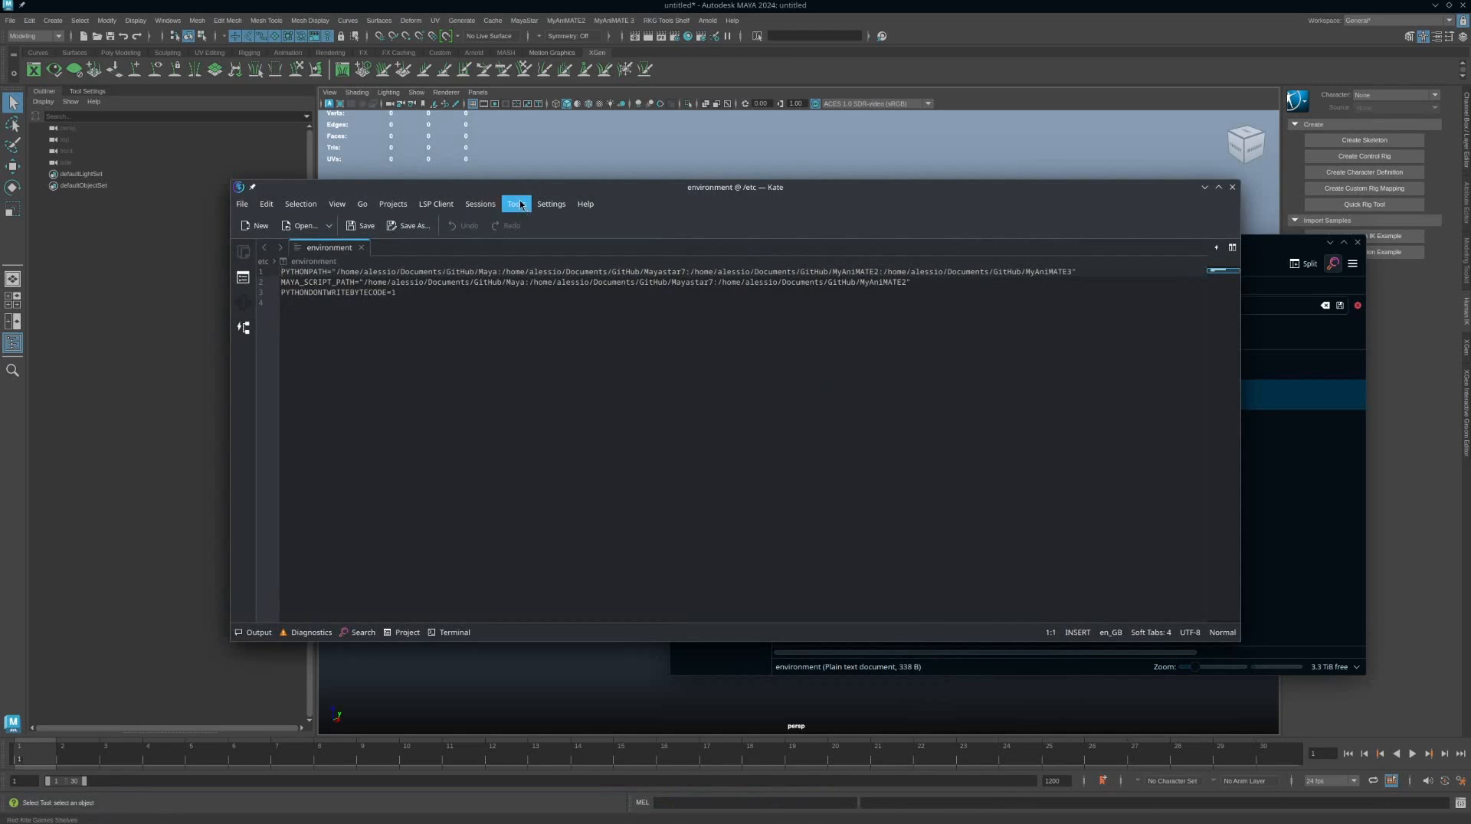
Examine the PYTHONPATH, MAYA_SCRIPT_PATH and PYTHONDONTWRITEBYTECODE entries in the environment file, including each variable's folder paths
drag(530, 193, 586, 224)
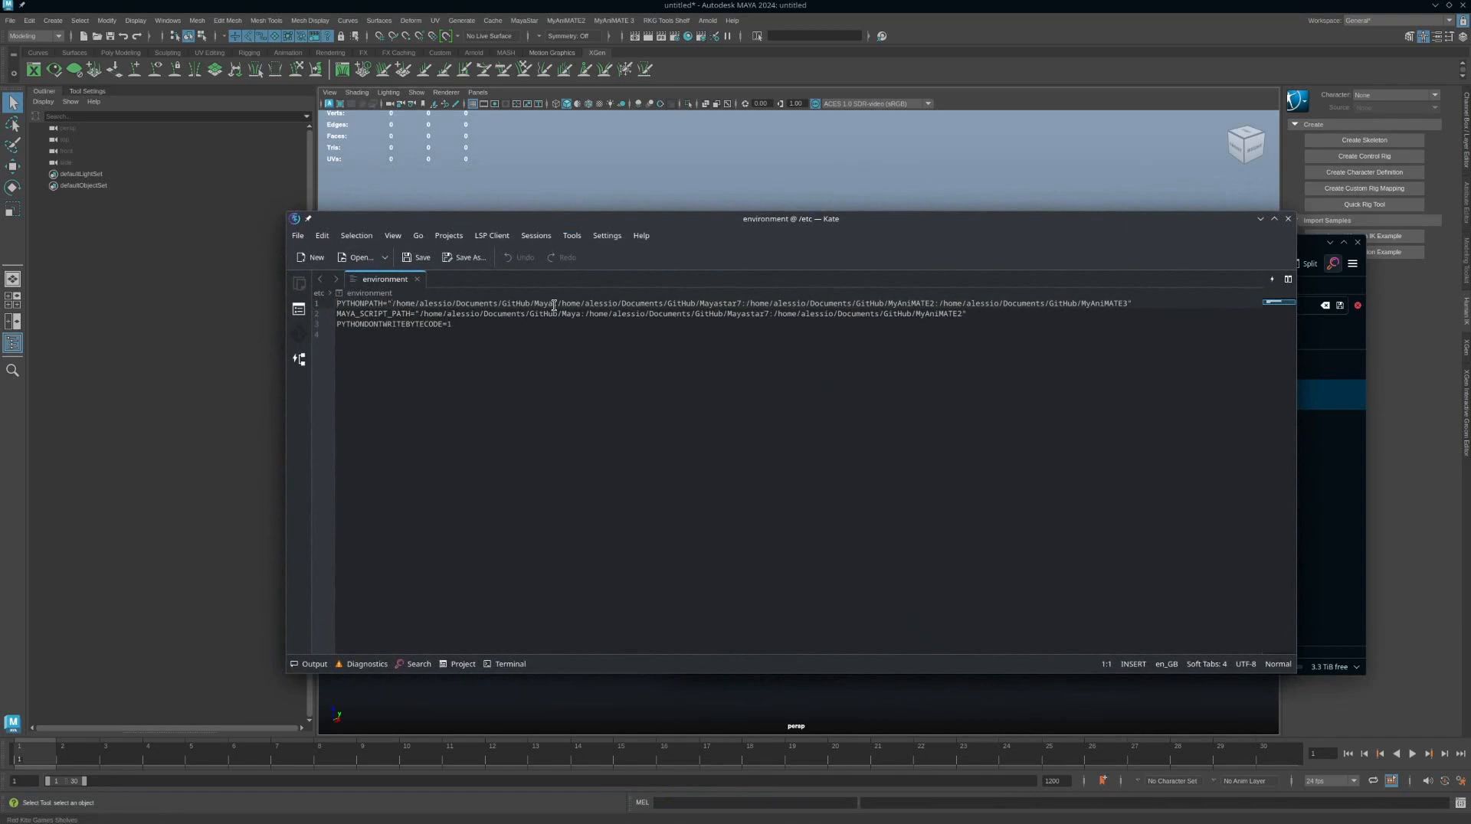
drag(553, 305, 397, 305)
drag(557, 305, 1129, 305)
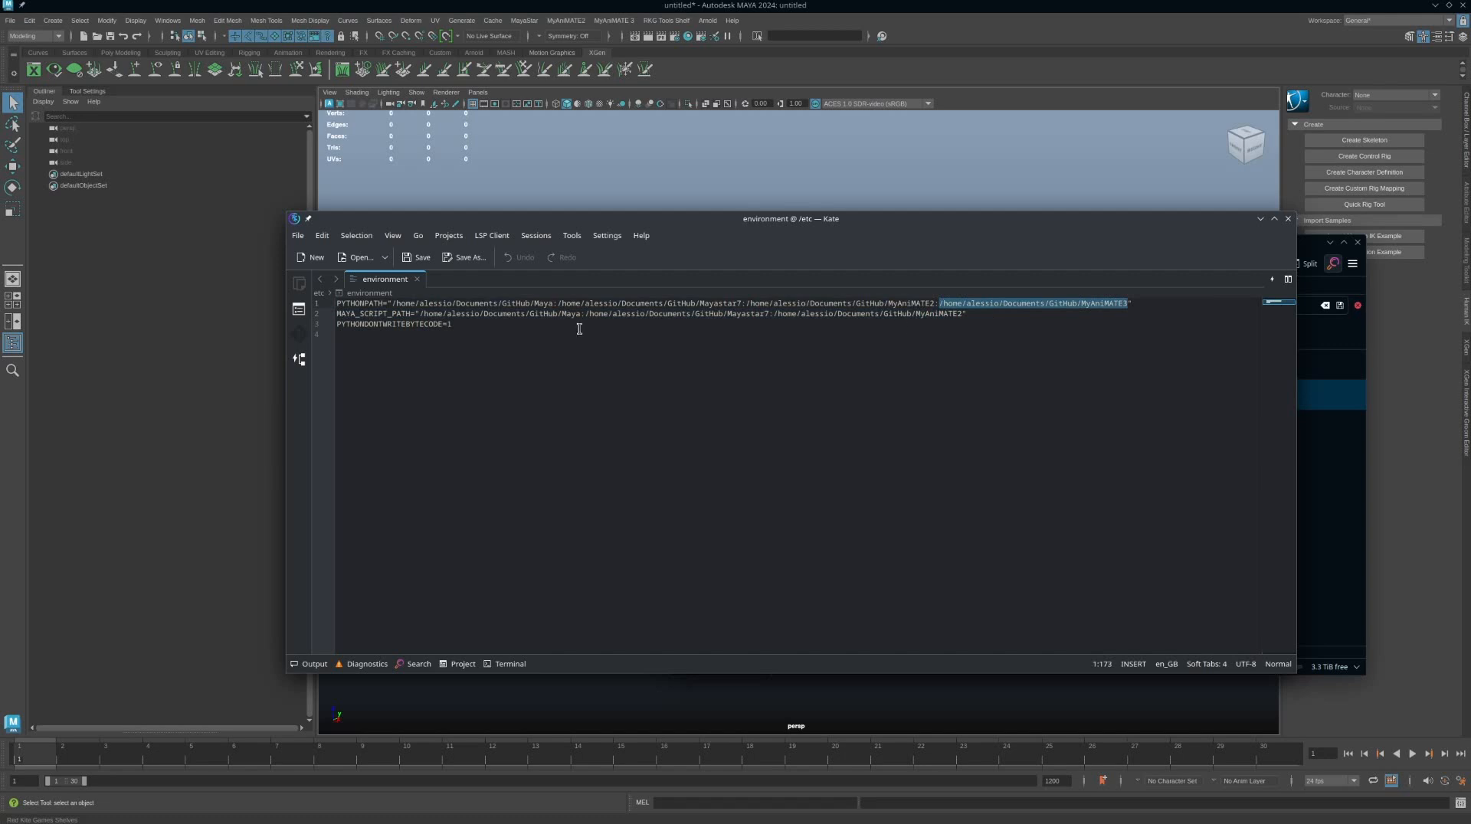
double_click(391, 316)
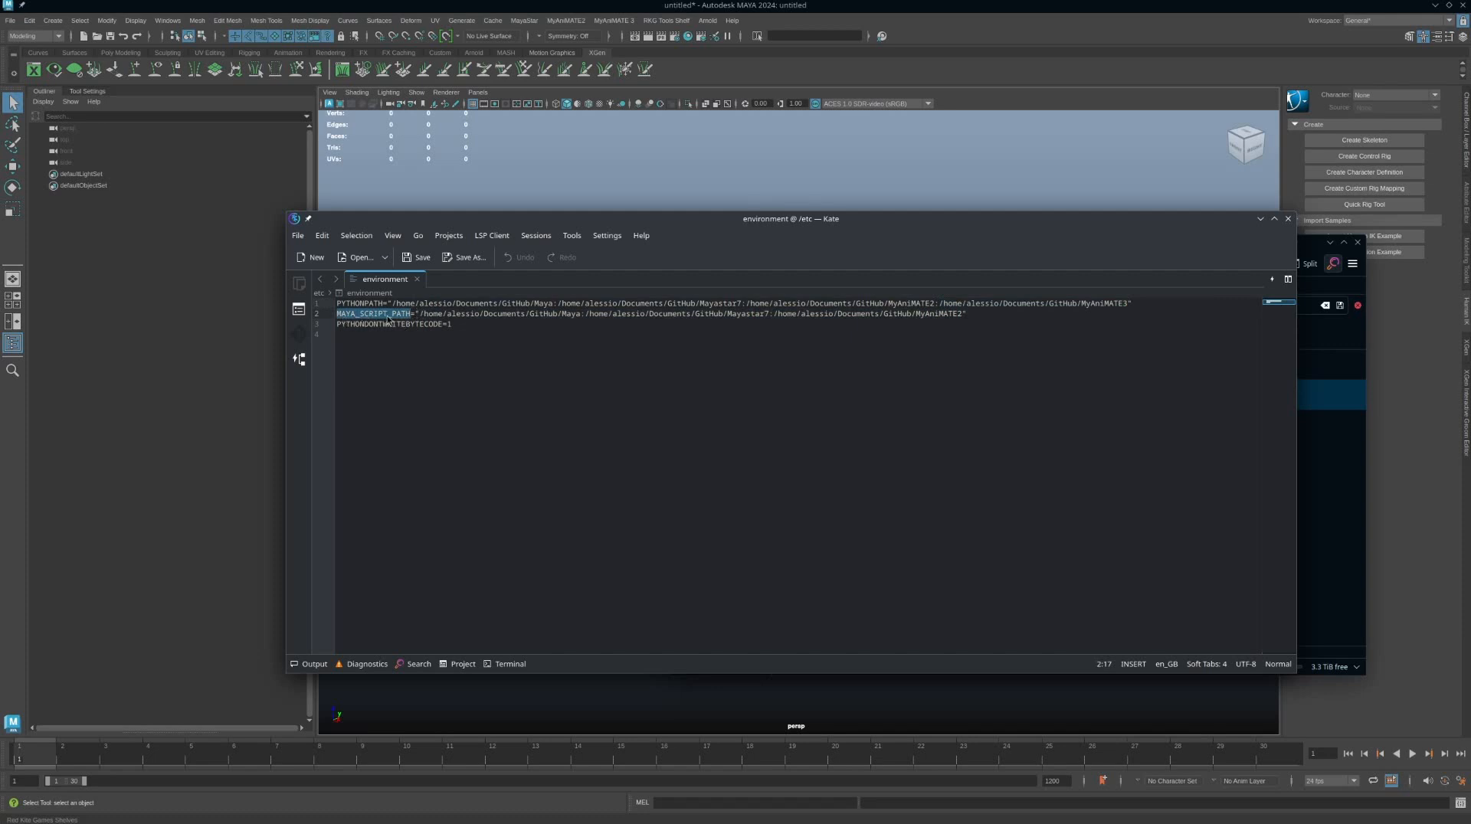
drag(419, 314, 959, 315)
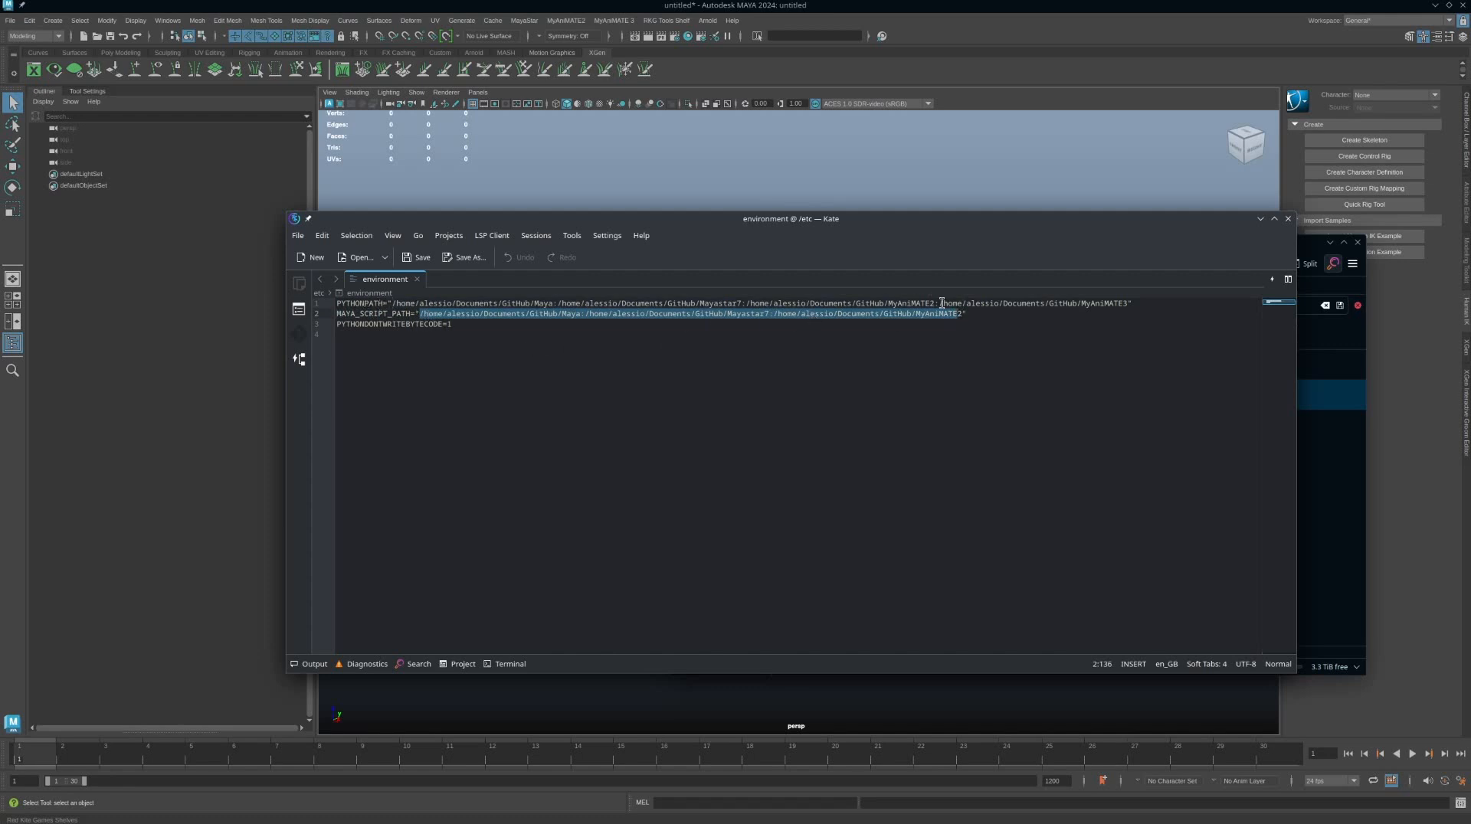
click(473, 333)
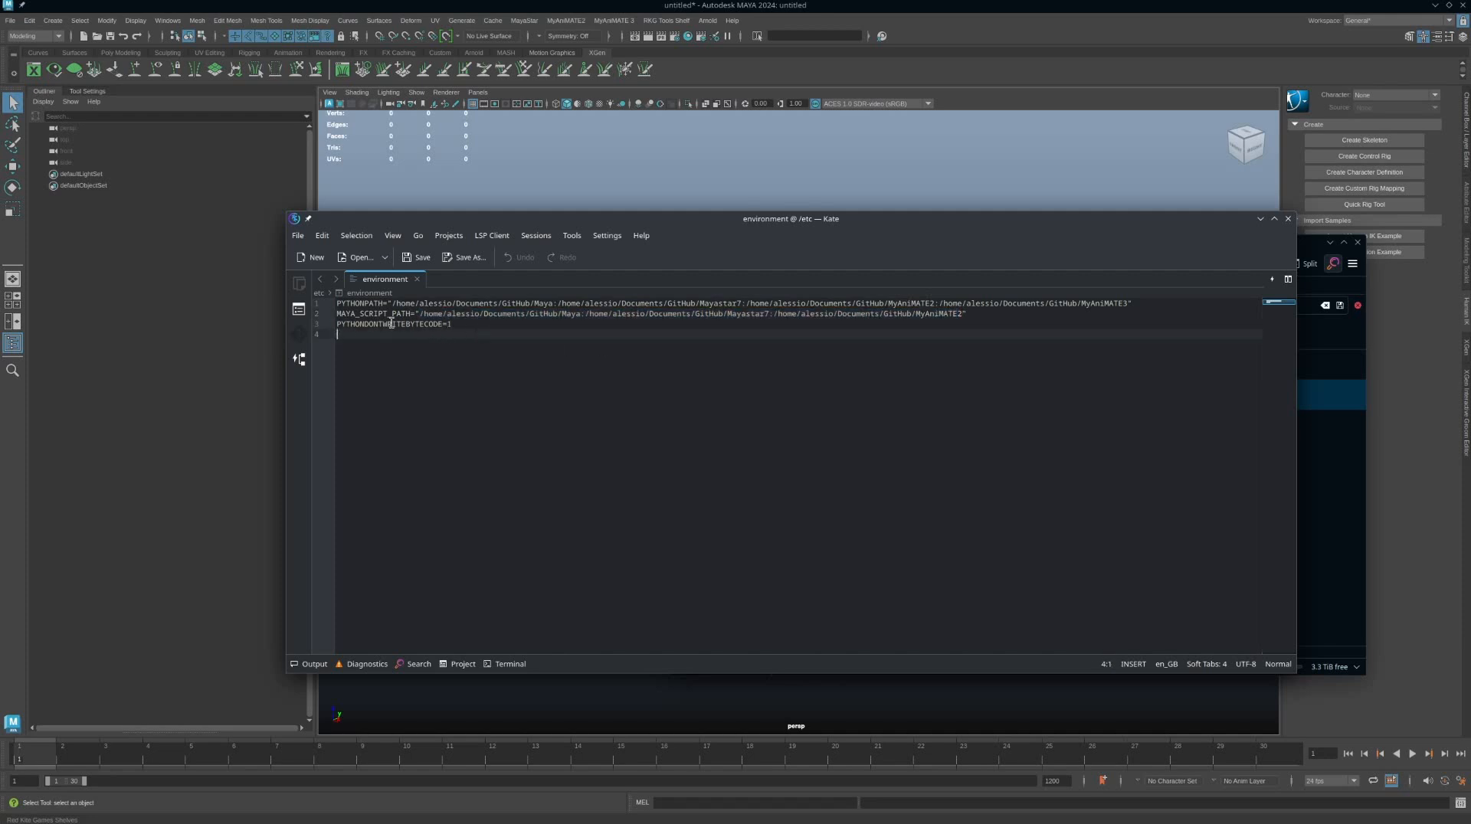
click(476, 325)
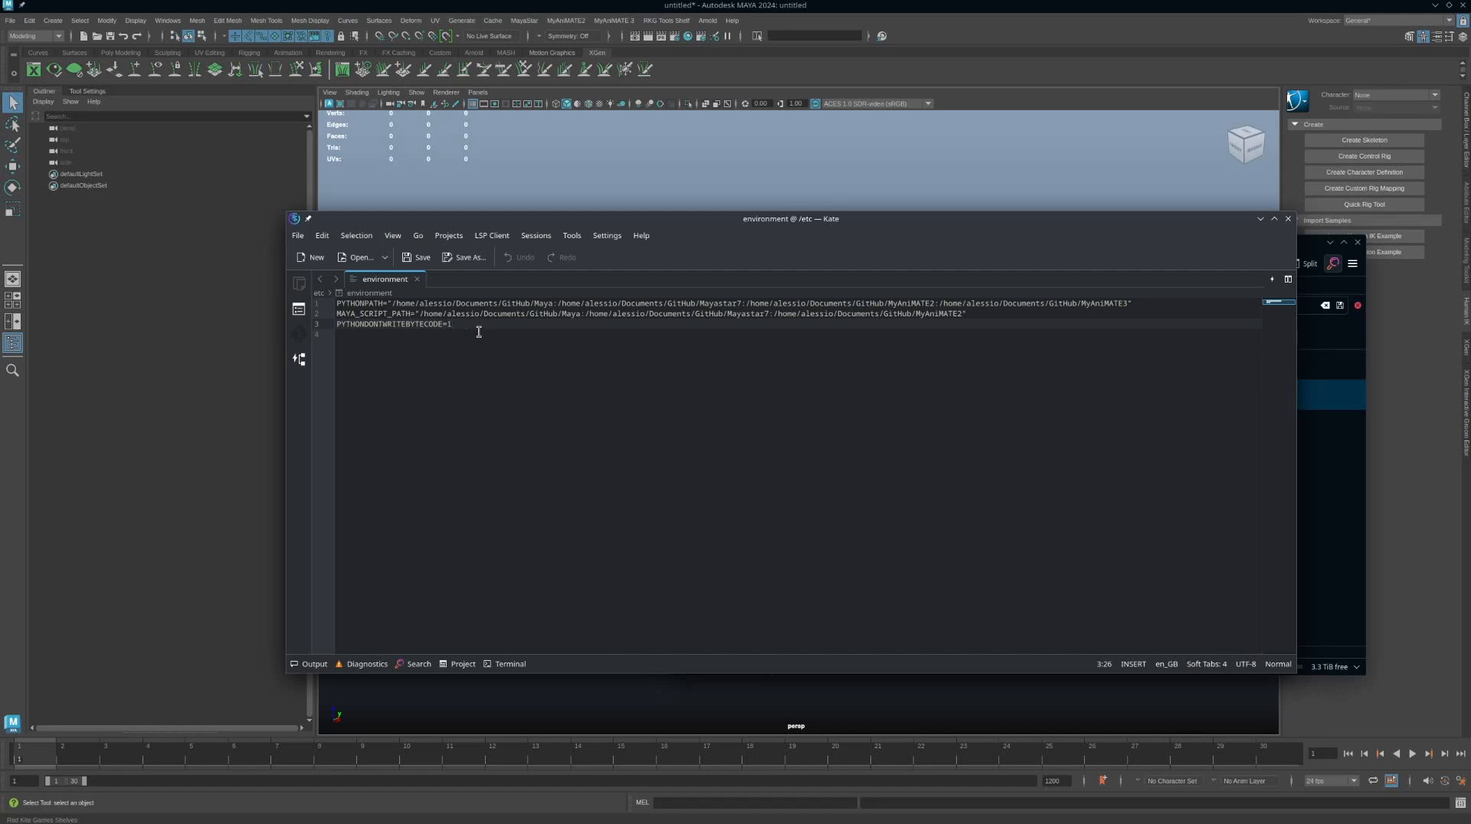
Delete the empty last line below PYTHONDONTWRITEBYTECODE=1 in the environment file
key(ctrl+a)
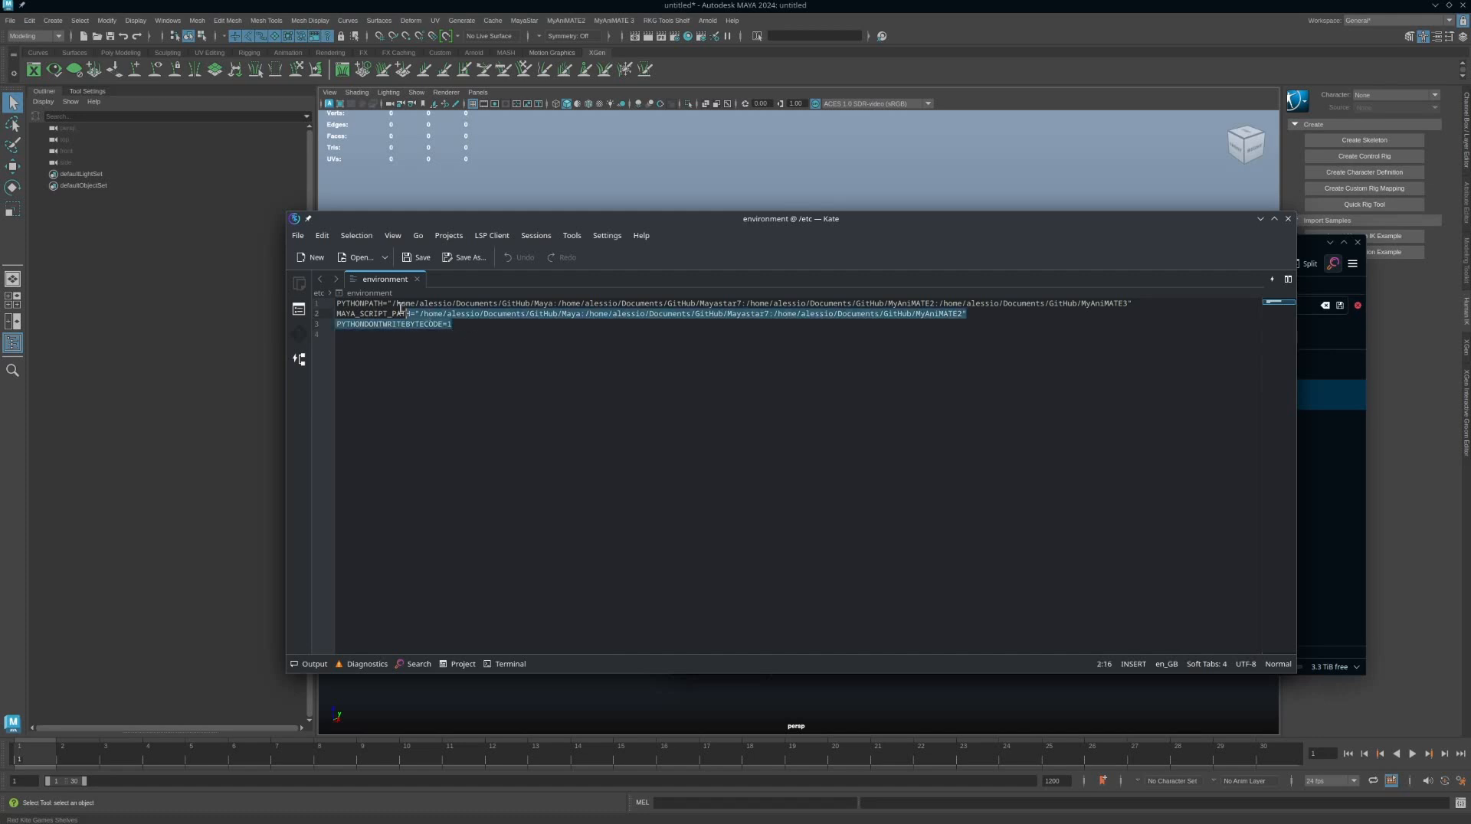
click(501, 348)
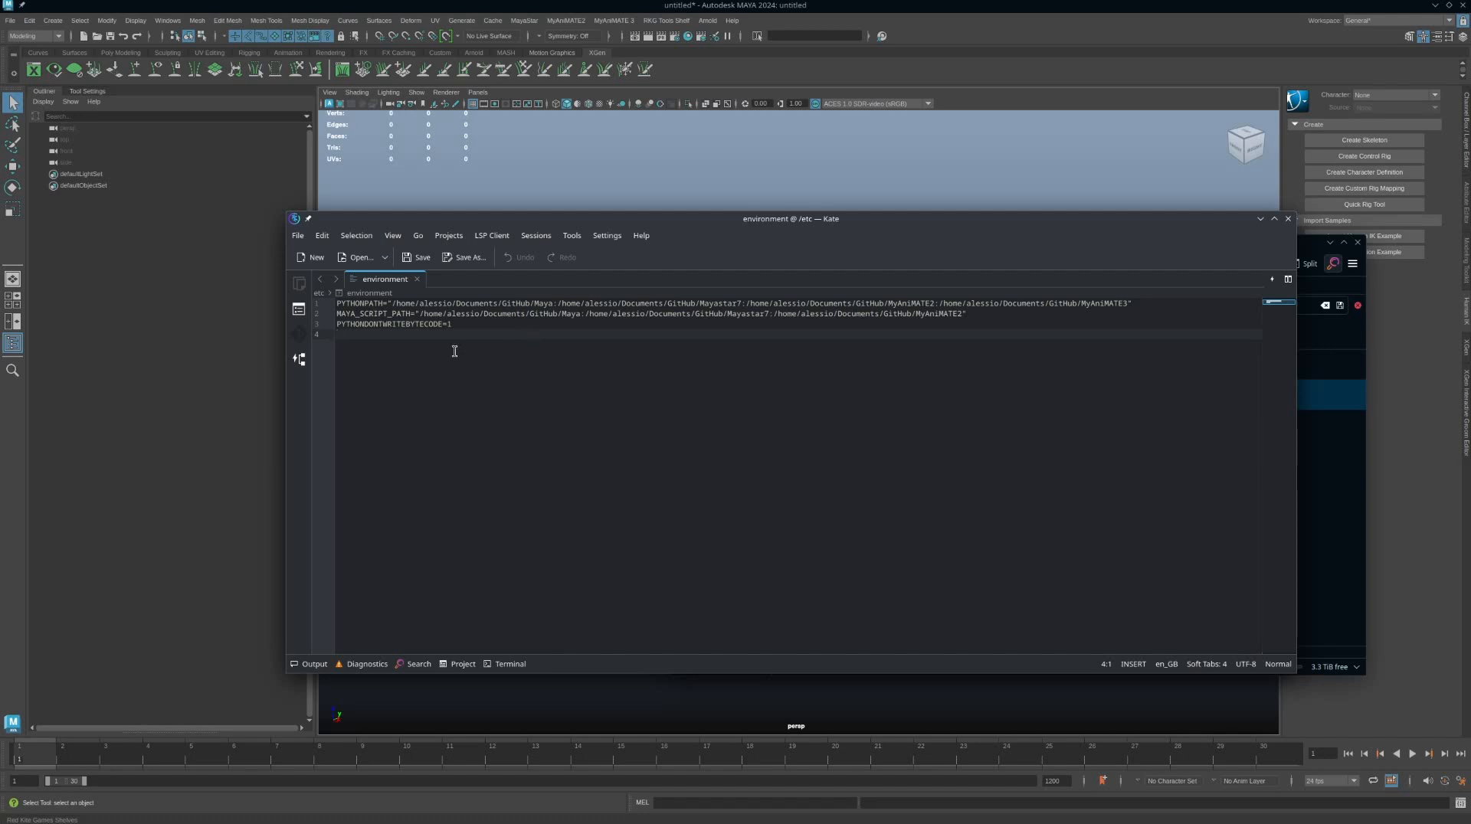
key(ctrl+a)
click(467, 398)
drag(935, 225, 979, 200)
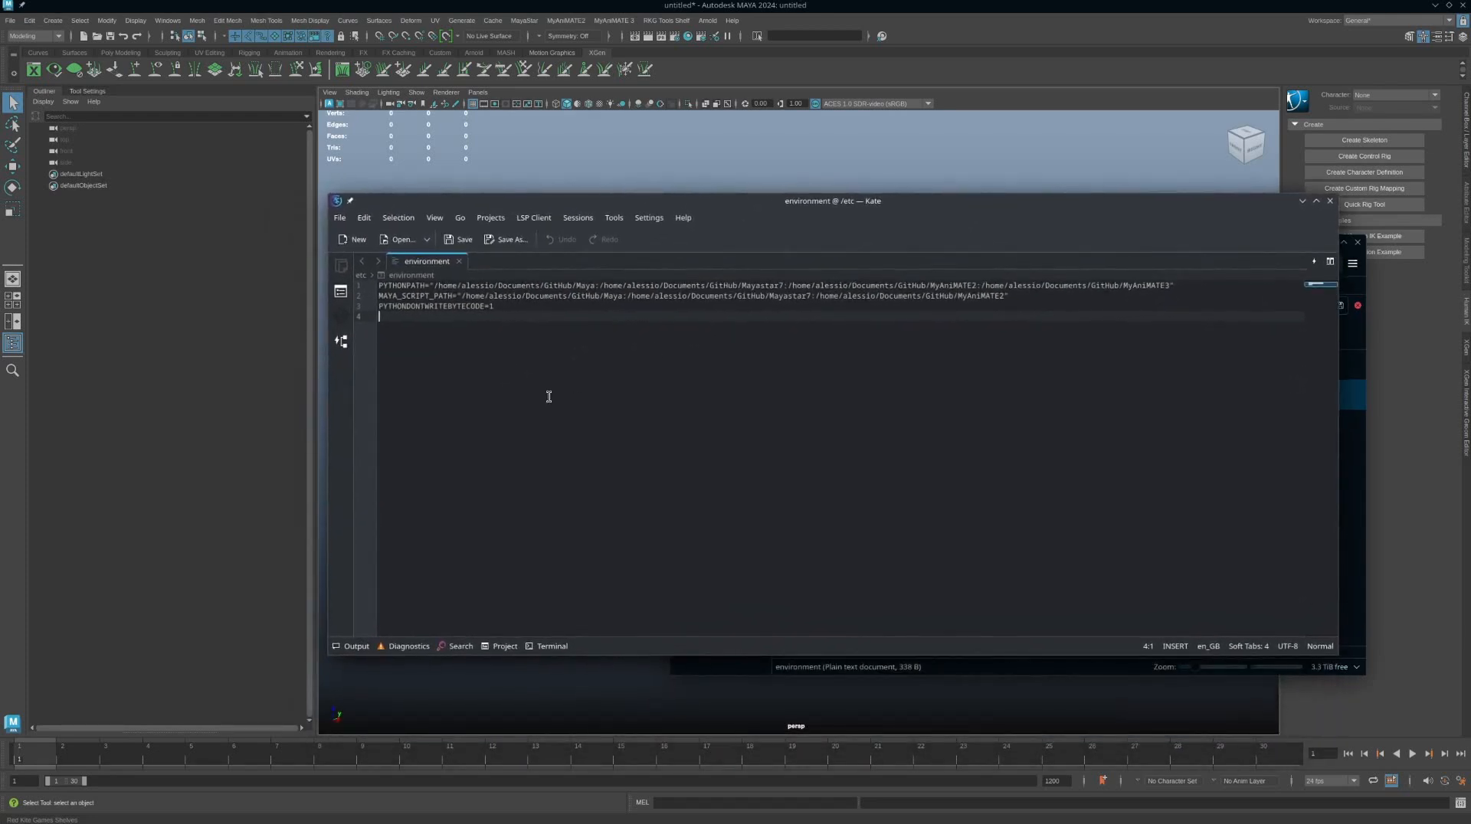
key(BackSpace)
Save the environment file with root privileges by entering the account password, and close the editor
key(ctrl+s)
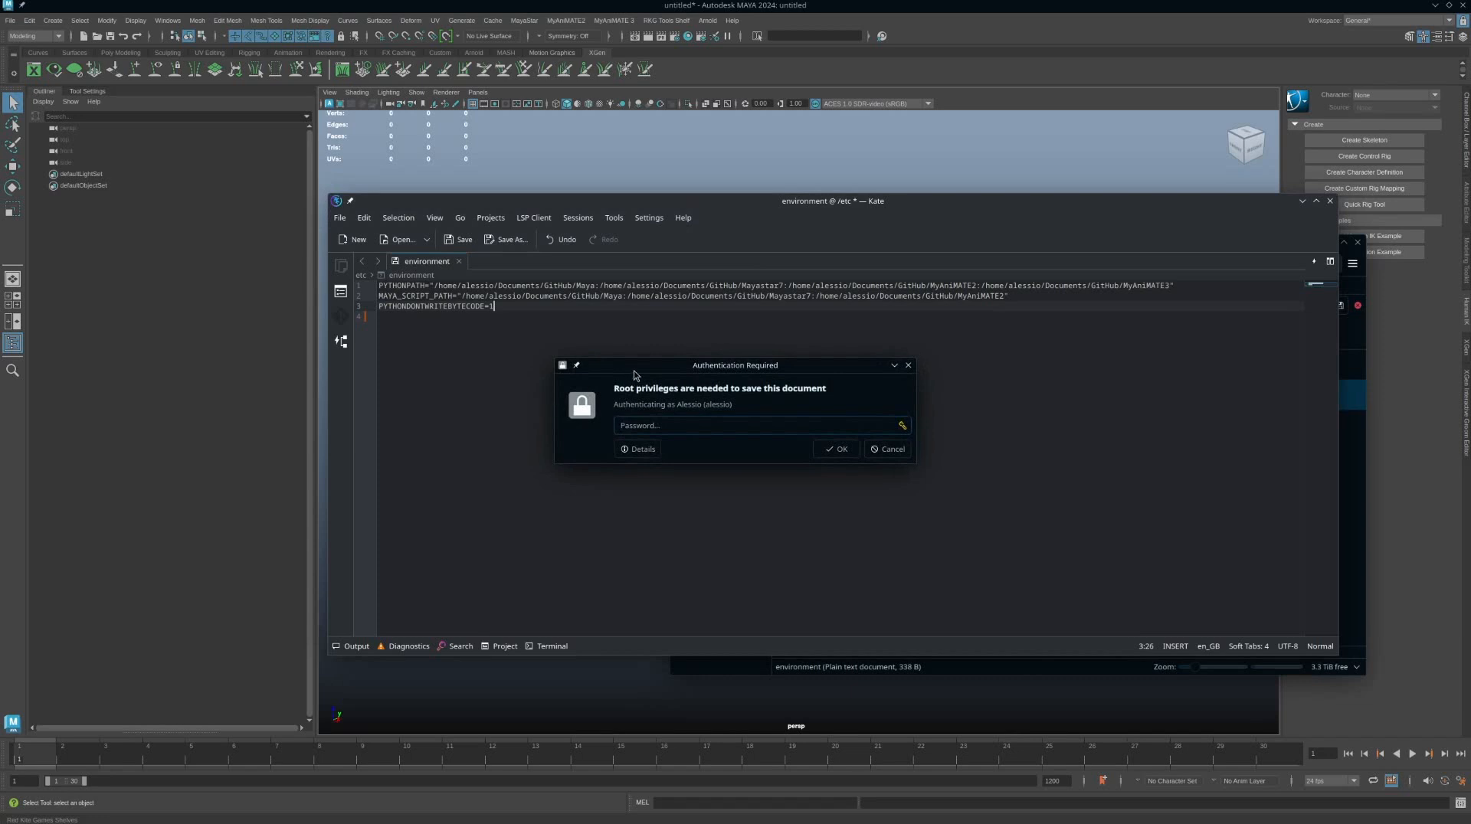
drag(635, 372, 649, 382)
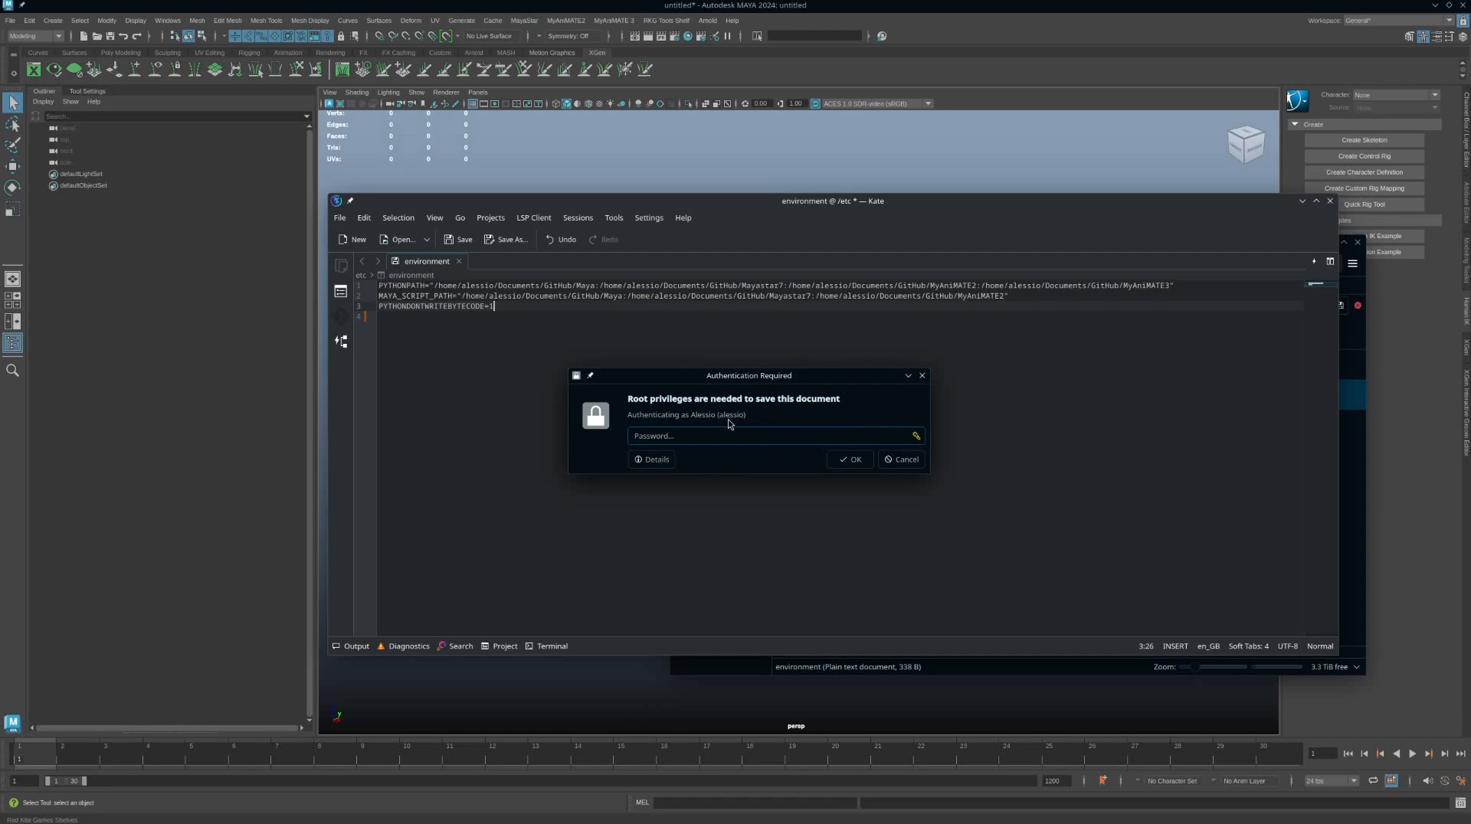
text(•••••••)
key(Return)
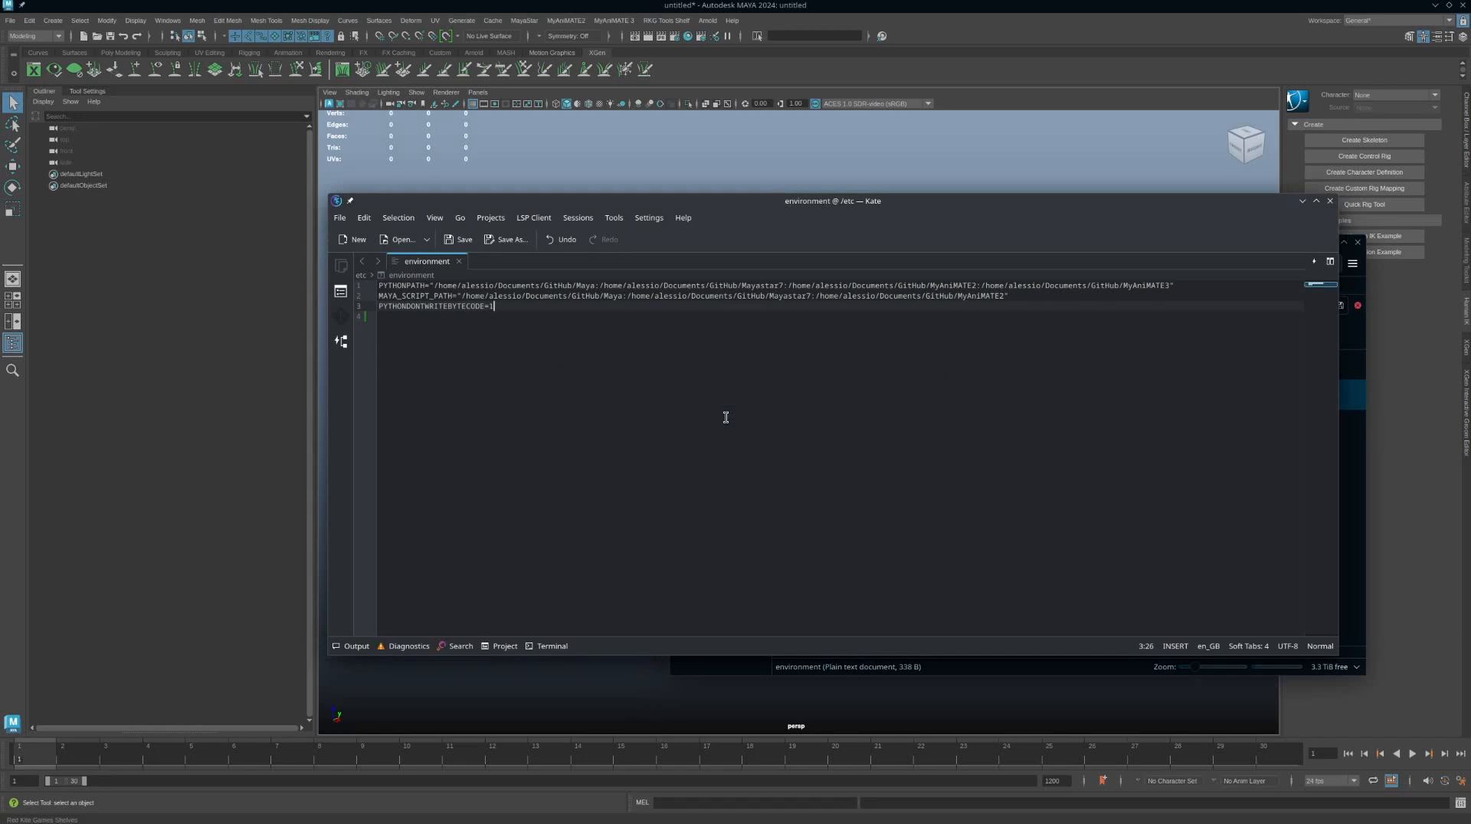
click(1330, 203)
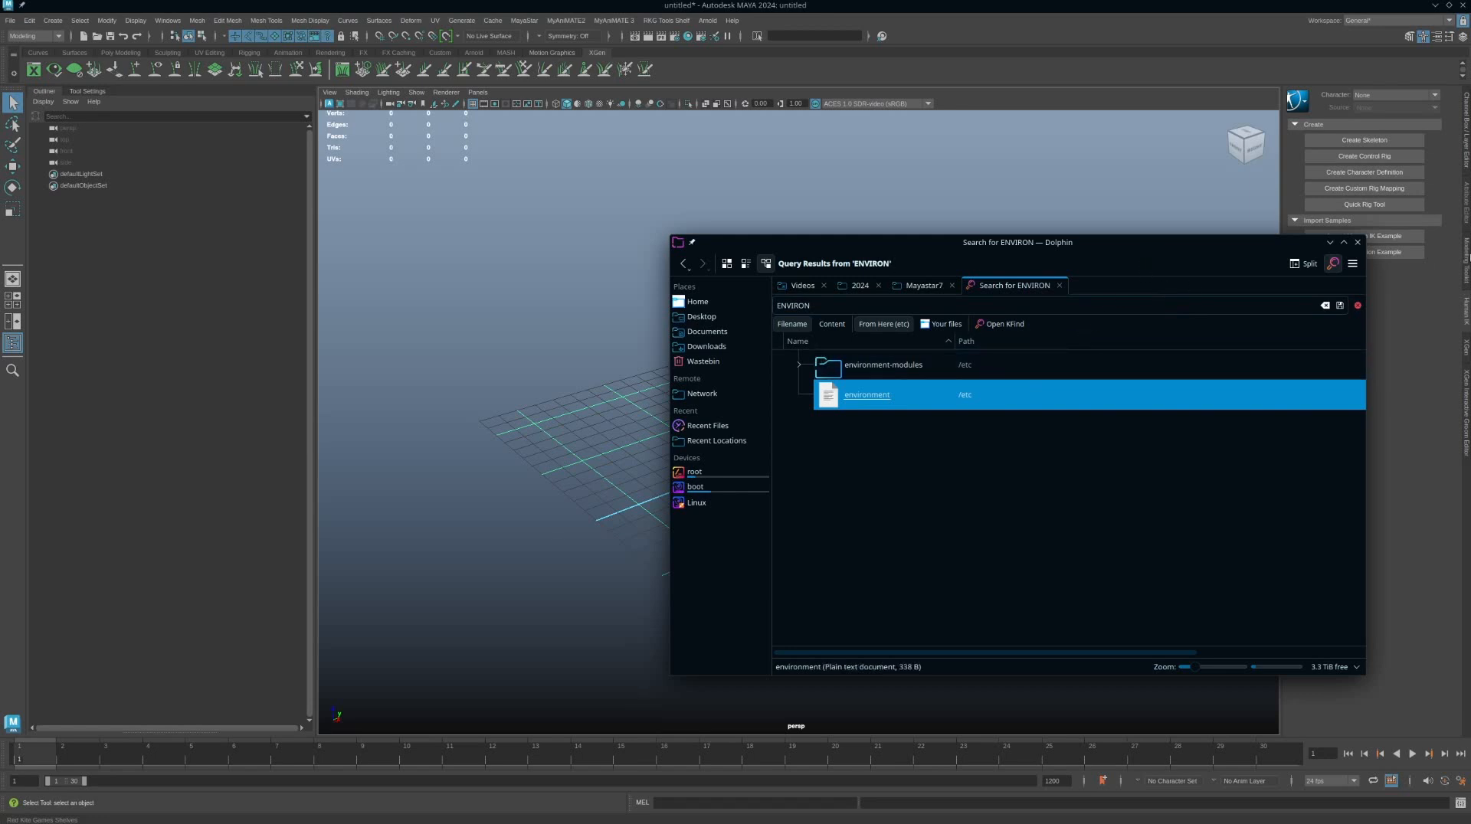
Switch to the browser and look through the Medium article on setting permanent environment variables in macOS Catalina and later using Zsh
drag(1469, 165, 1112, 134)
click(1300, 133)
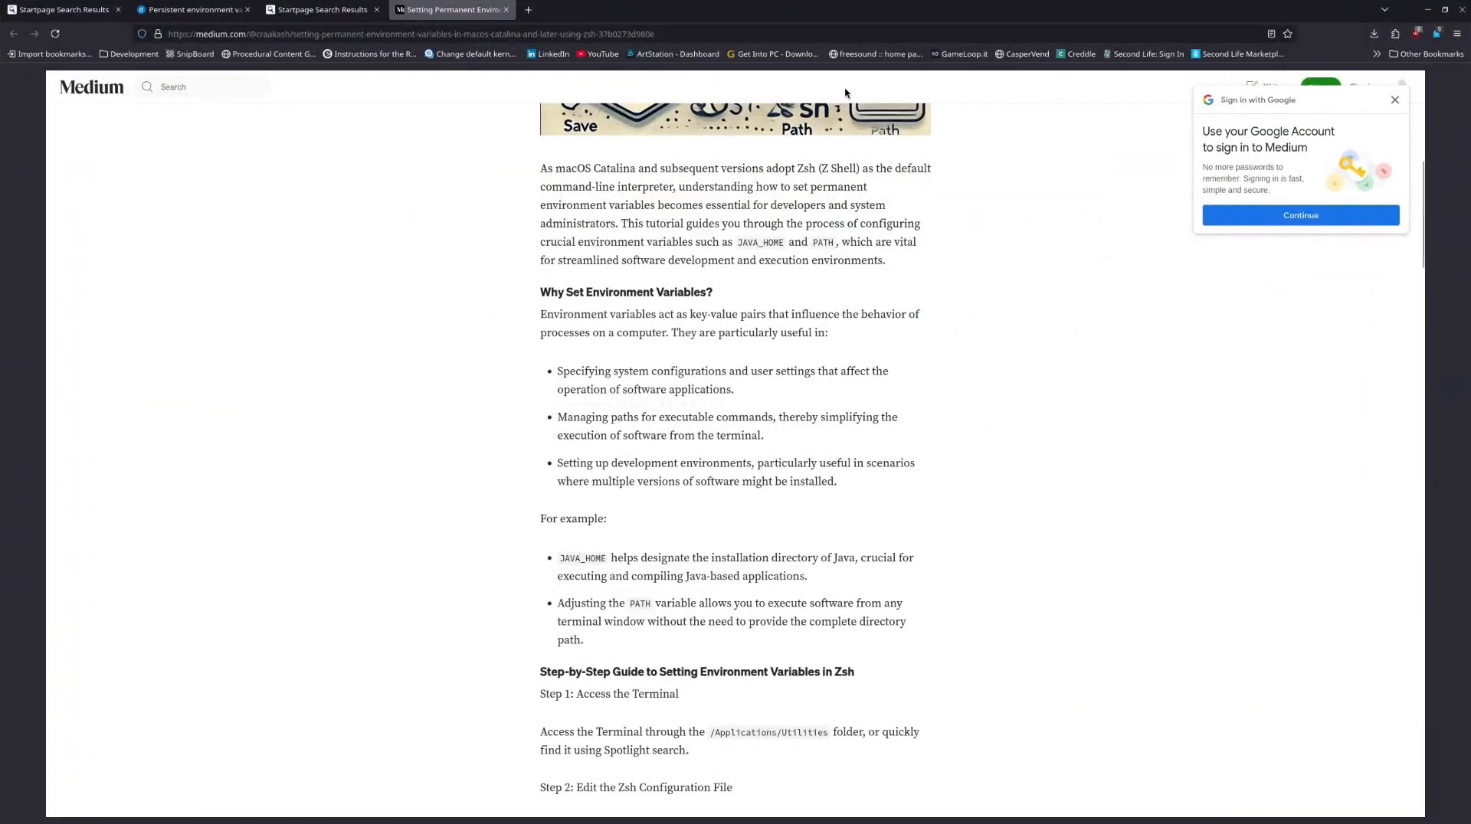
scroll(755, 256, up, 7)
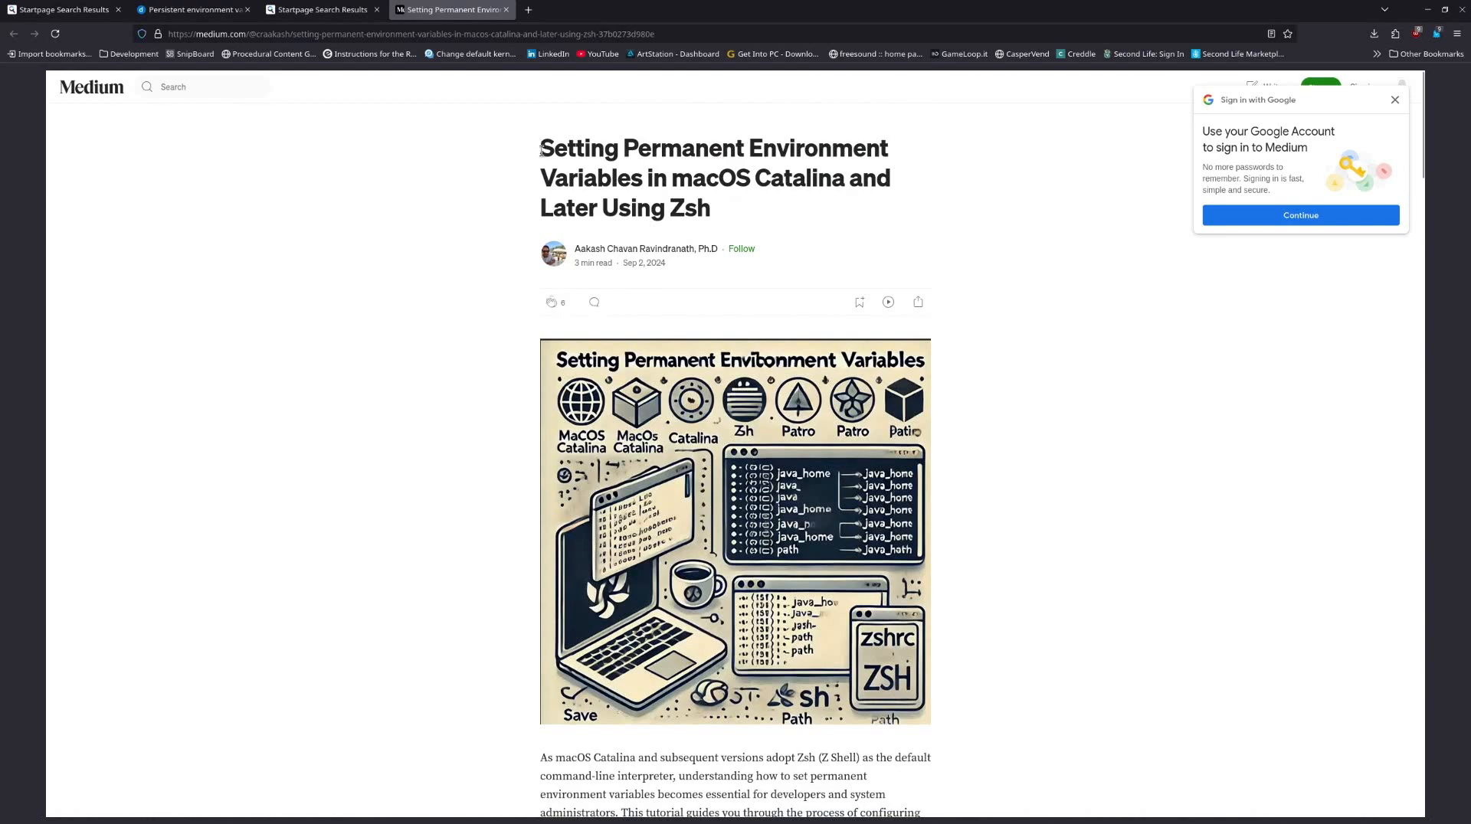
scroll(932, 232, down, 9)
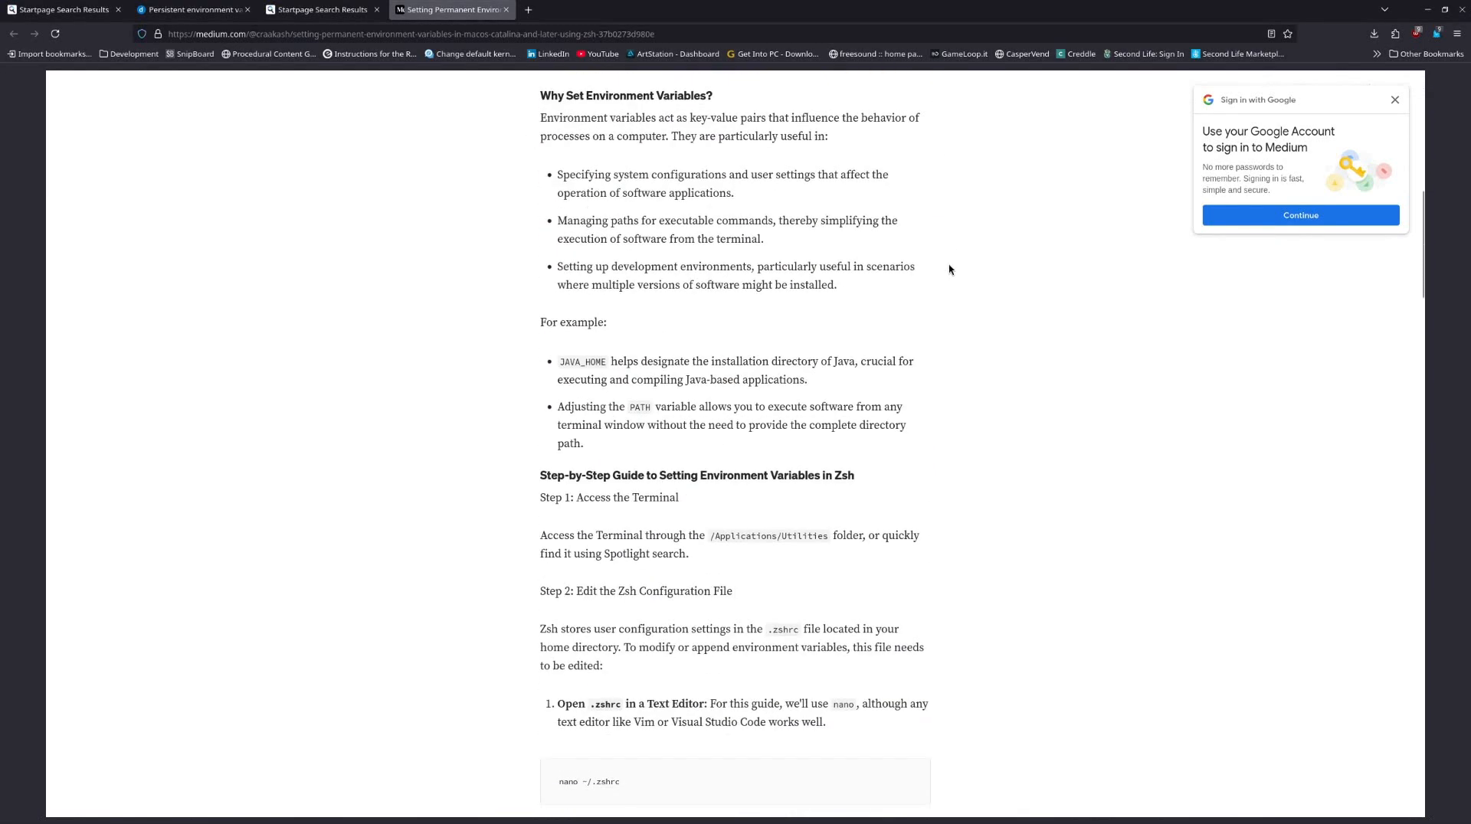
scroll(948, 270, up, 1)
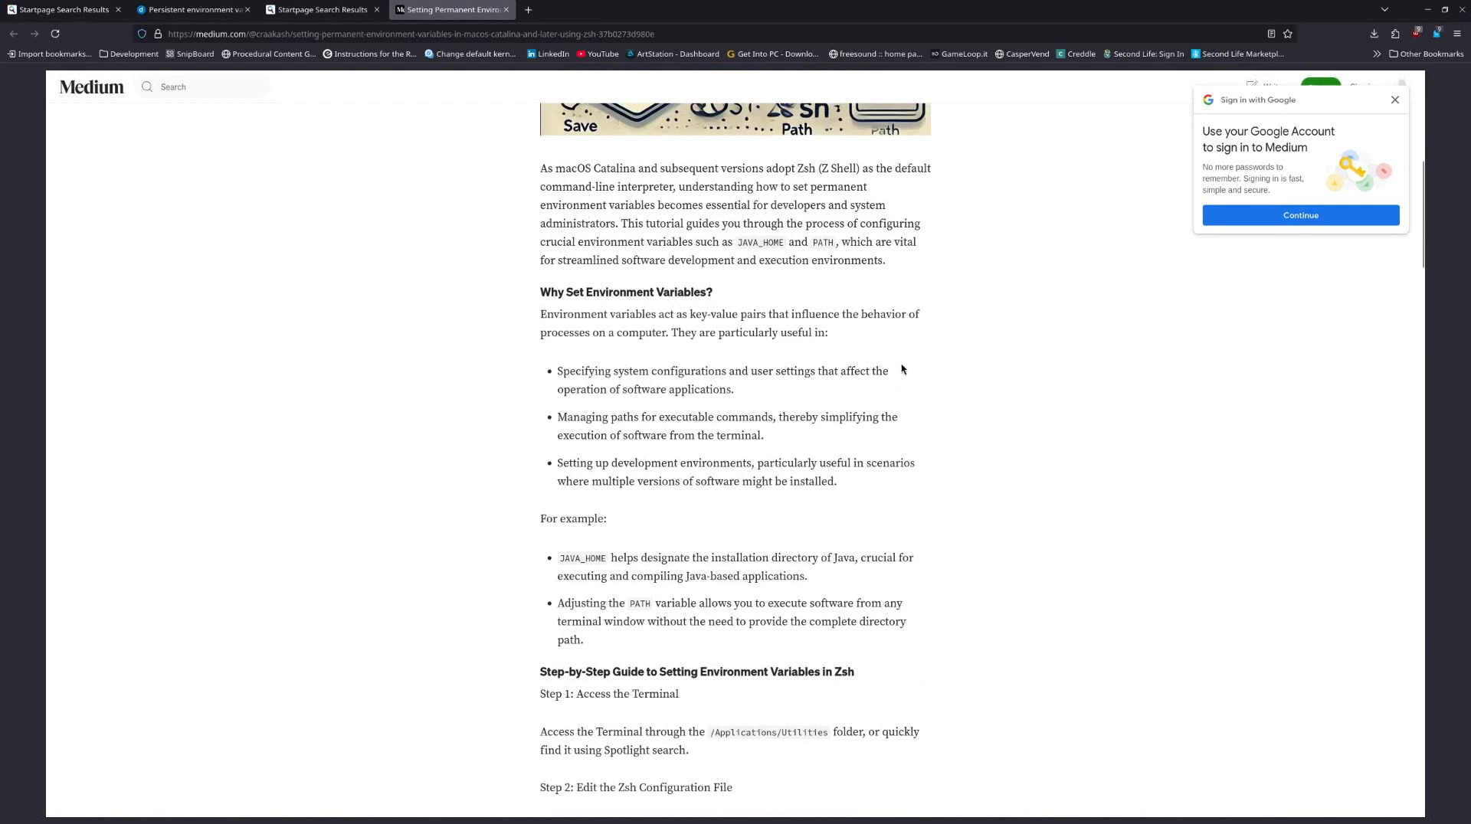
scroll(900, 370, down, 3)
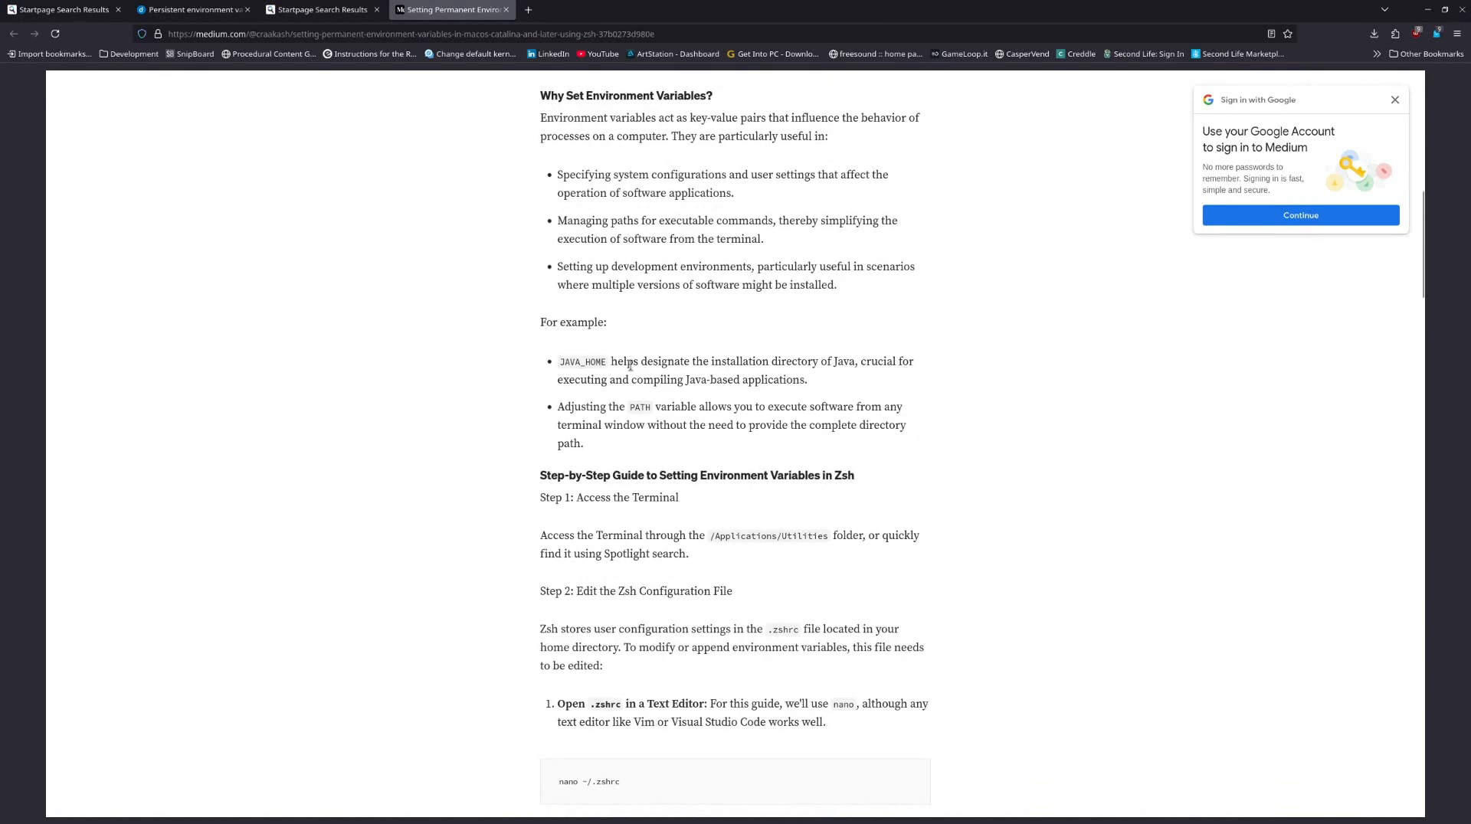
scroll(680, 398, down, 3)
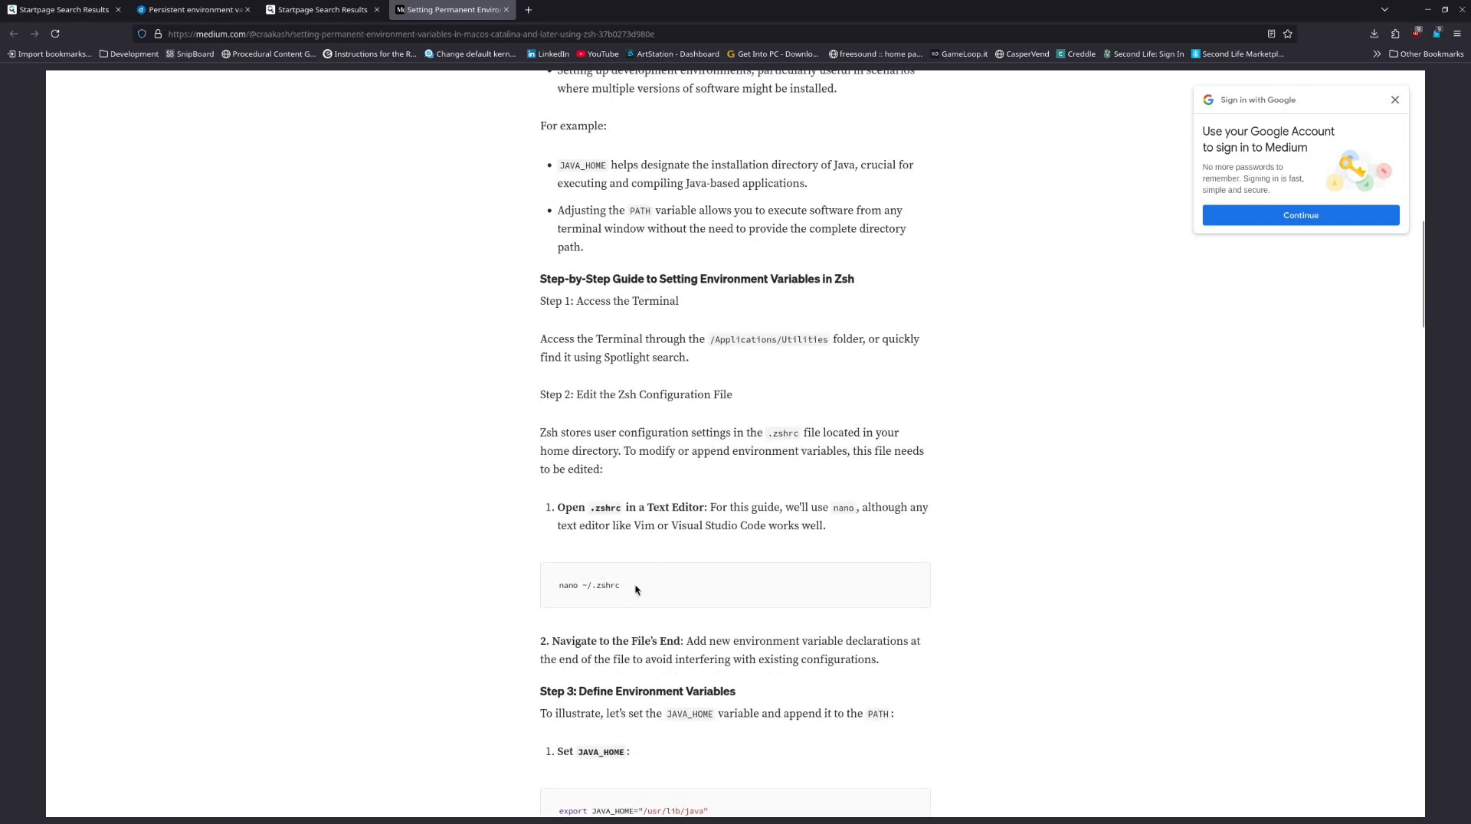
Examine the article's nano ~/.zshrc command for opening the Zsh configuration file in the home directory
drag(635, 590, 528, 594)
click(652, 595)
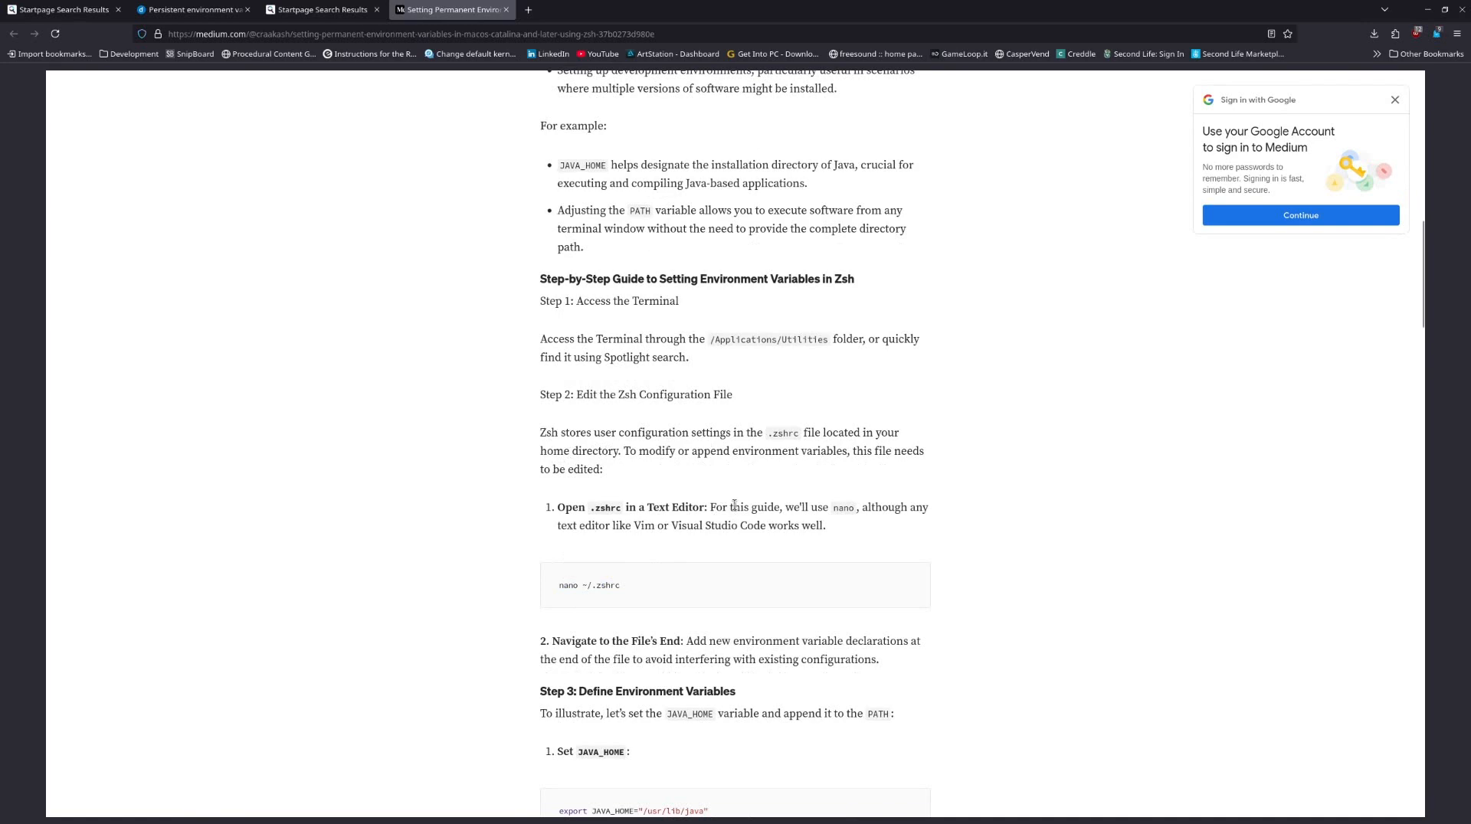
scroll(637, 398, down, 3)
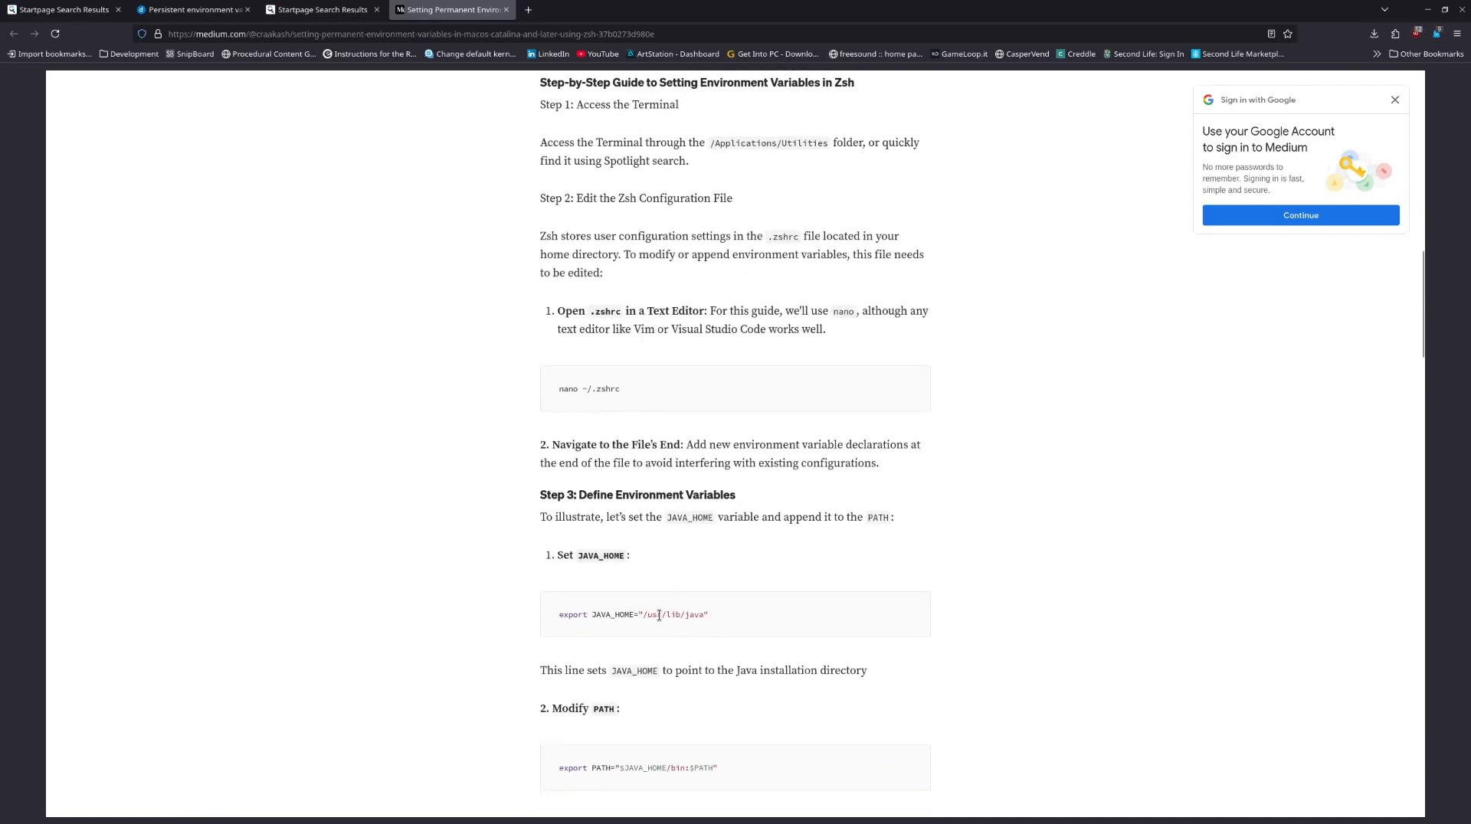
scroll(704, 612, down, 3)
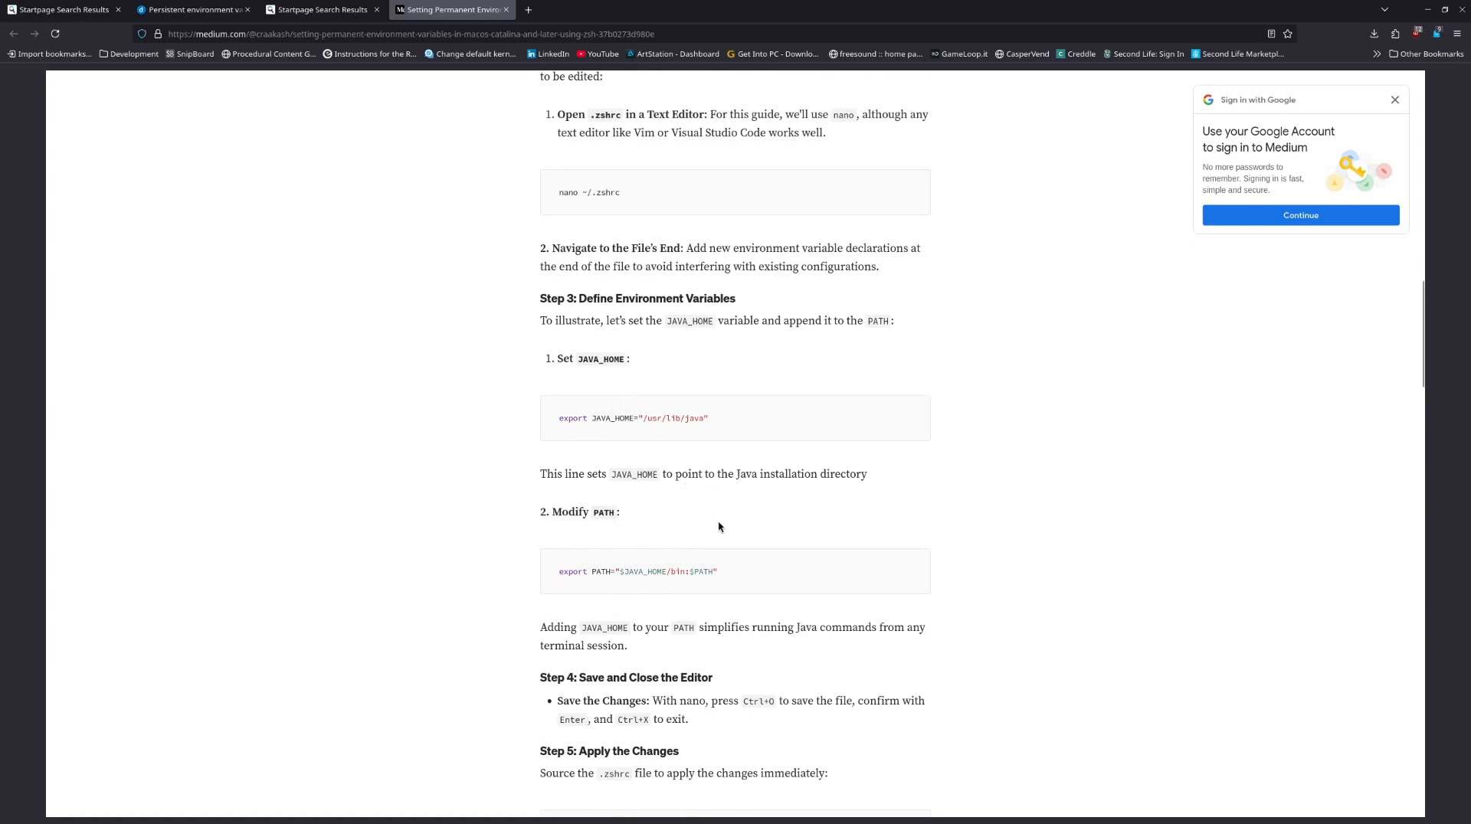
scroll(717, 526, up, 5)
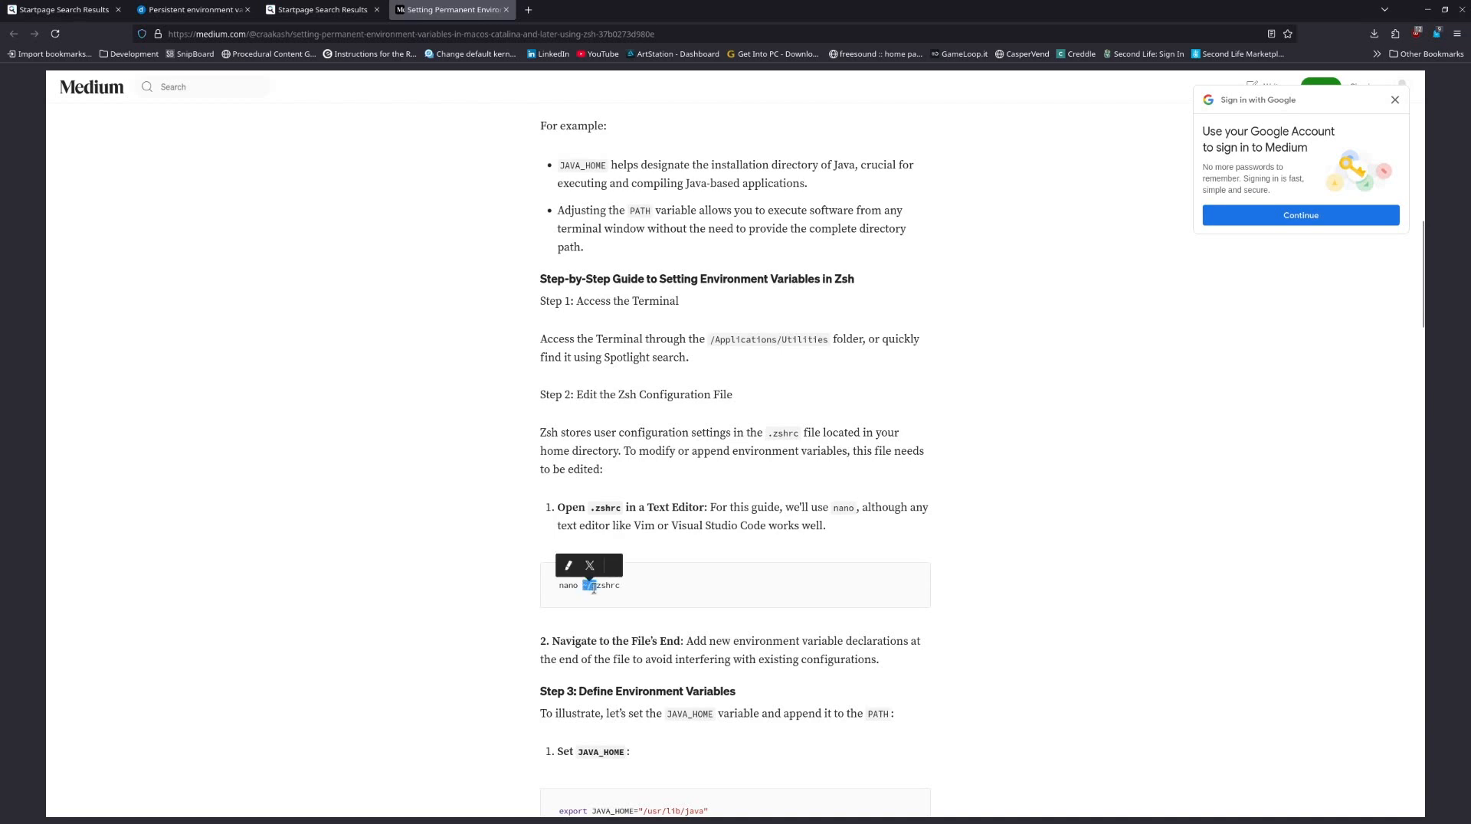
drag(593, 585, 584, 587)
click(595, 603)
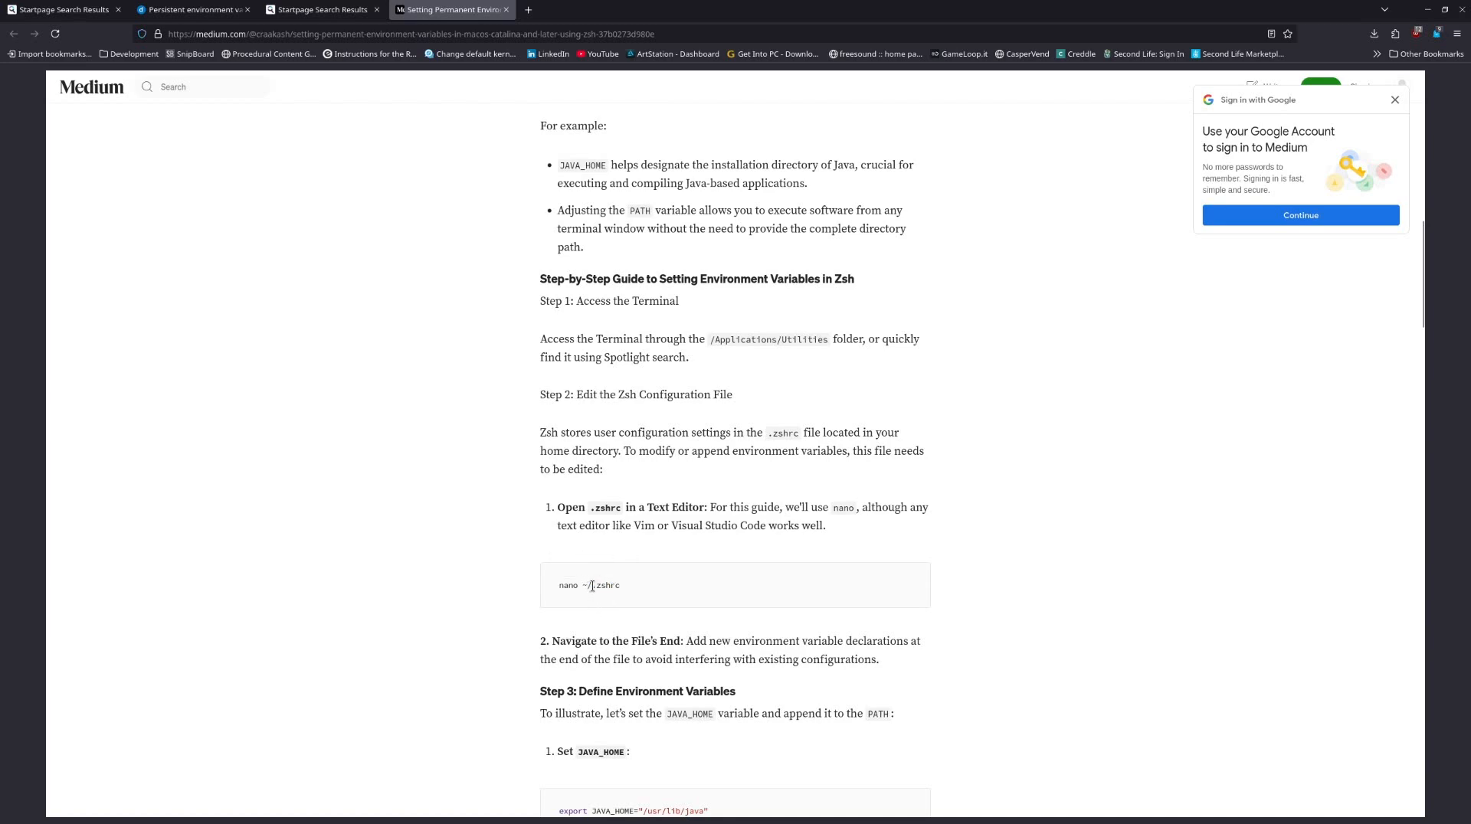
drag(597, 586, 621, 588)
scroll(657, 598, down, 3)
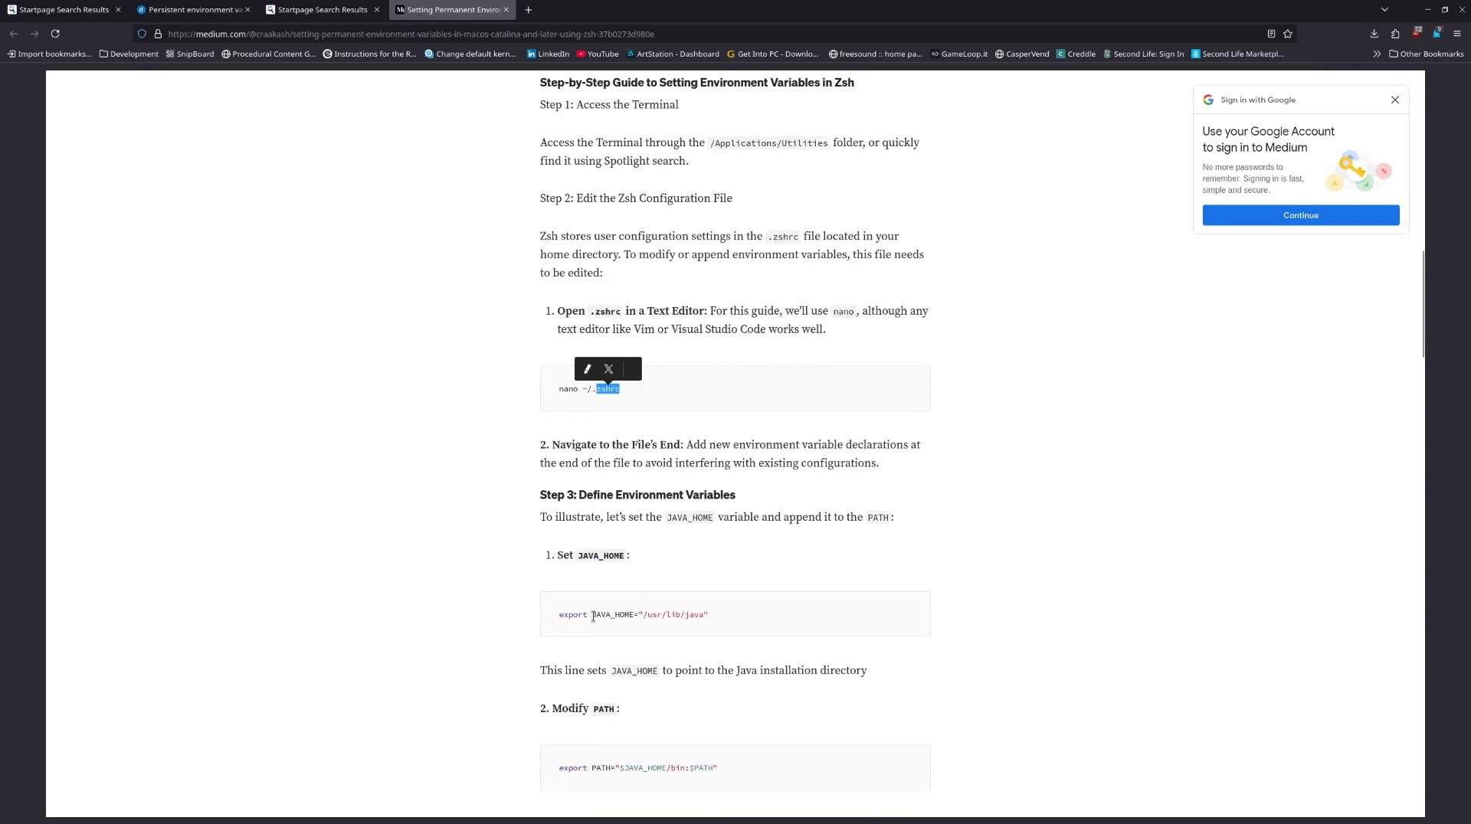
Examine the article's export JAVA_HOME line and the remaining steps for saving, applying and verifying the variables
drag(596, 616, 703, 617)
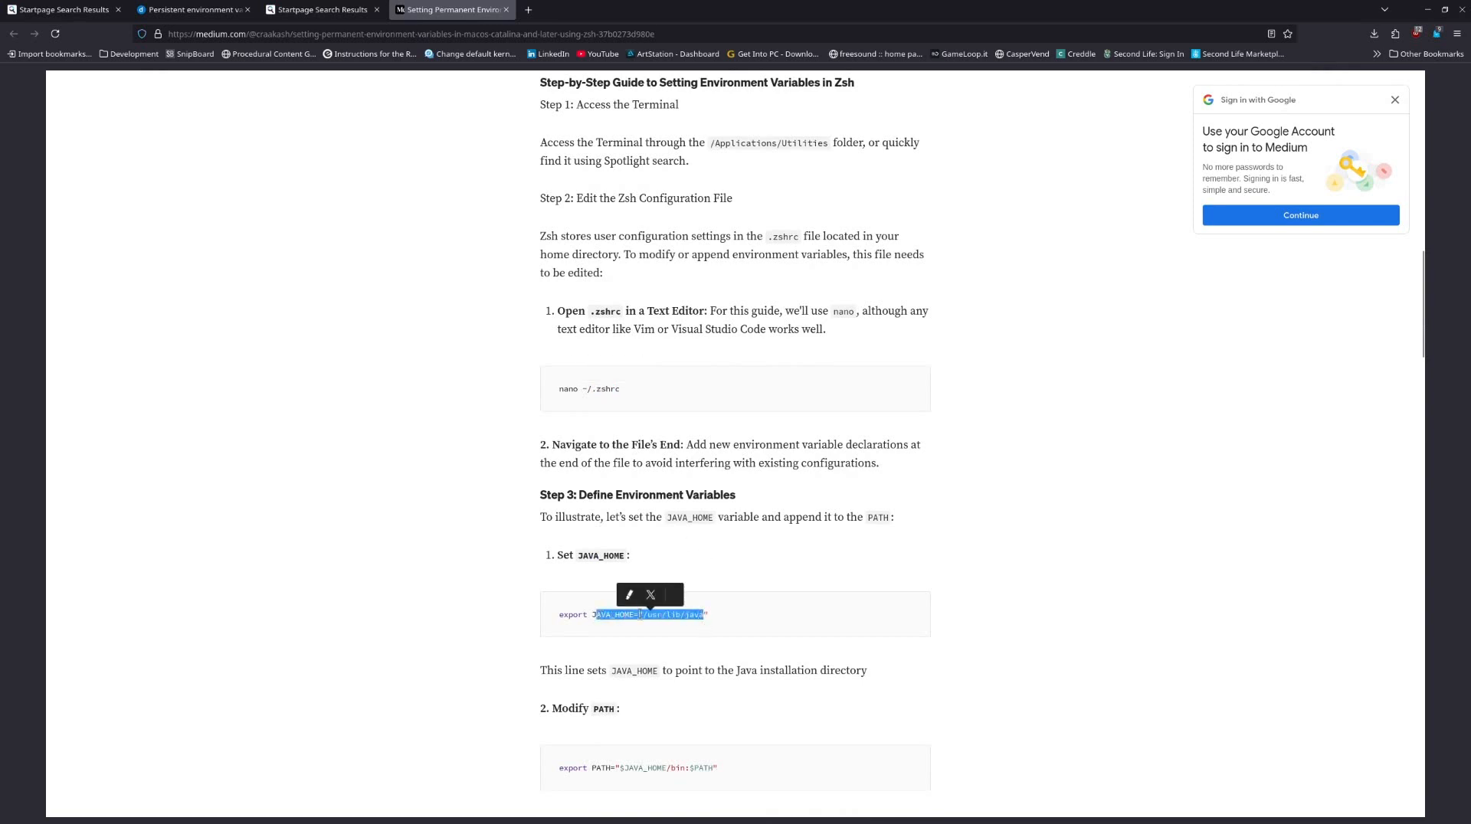
click(639, 616)
drag(596, 615, 729, 671)
scroll(885, 628, down, 6)
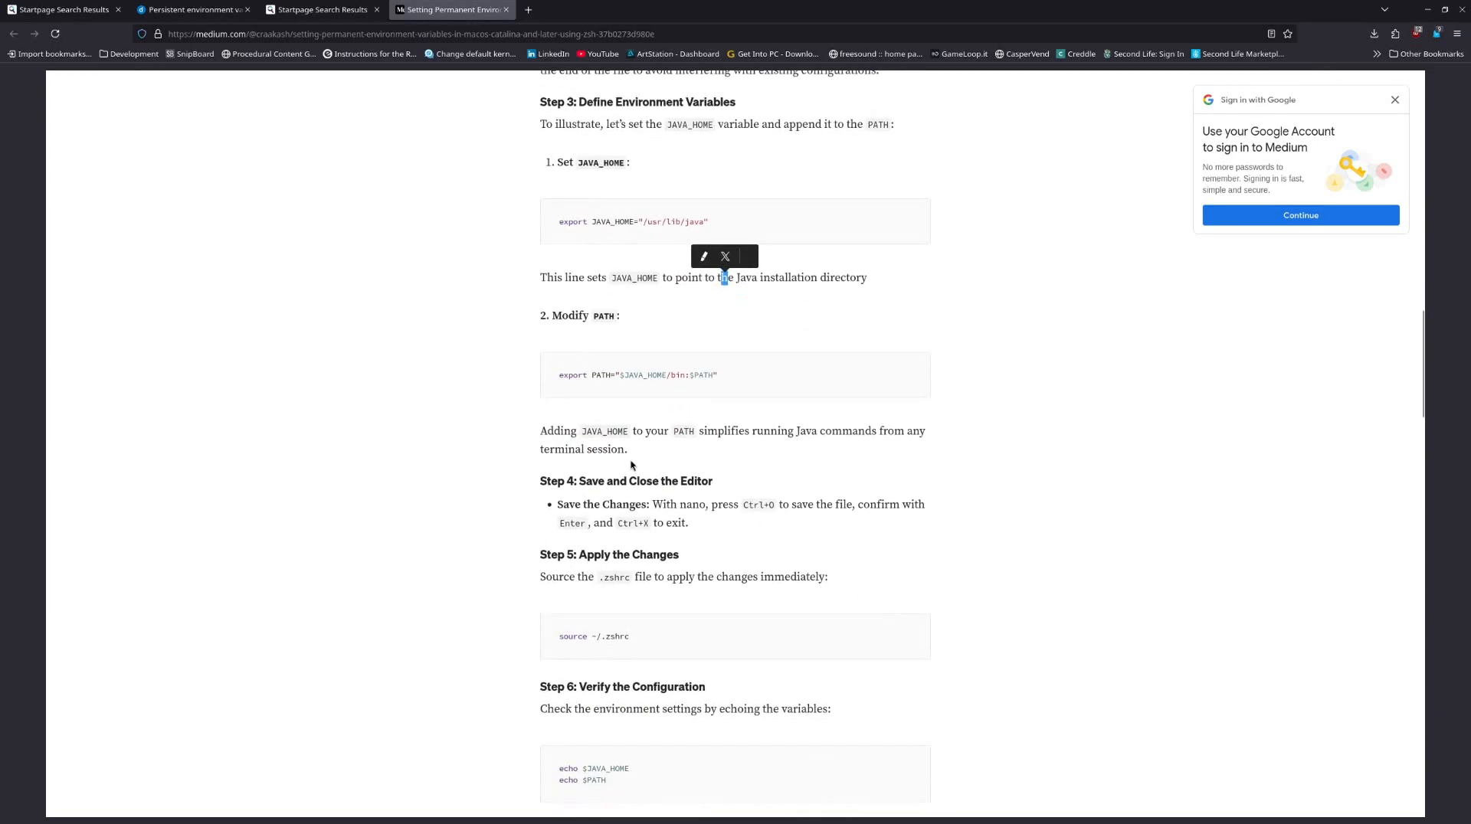
scroll(813, 596, down, 6)
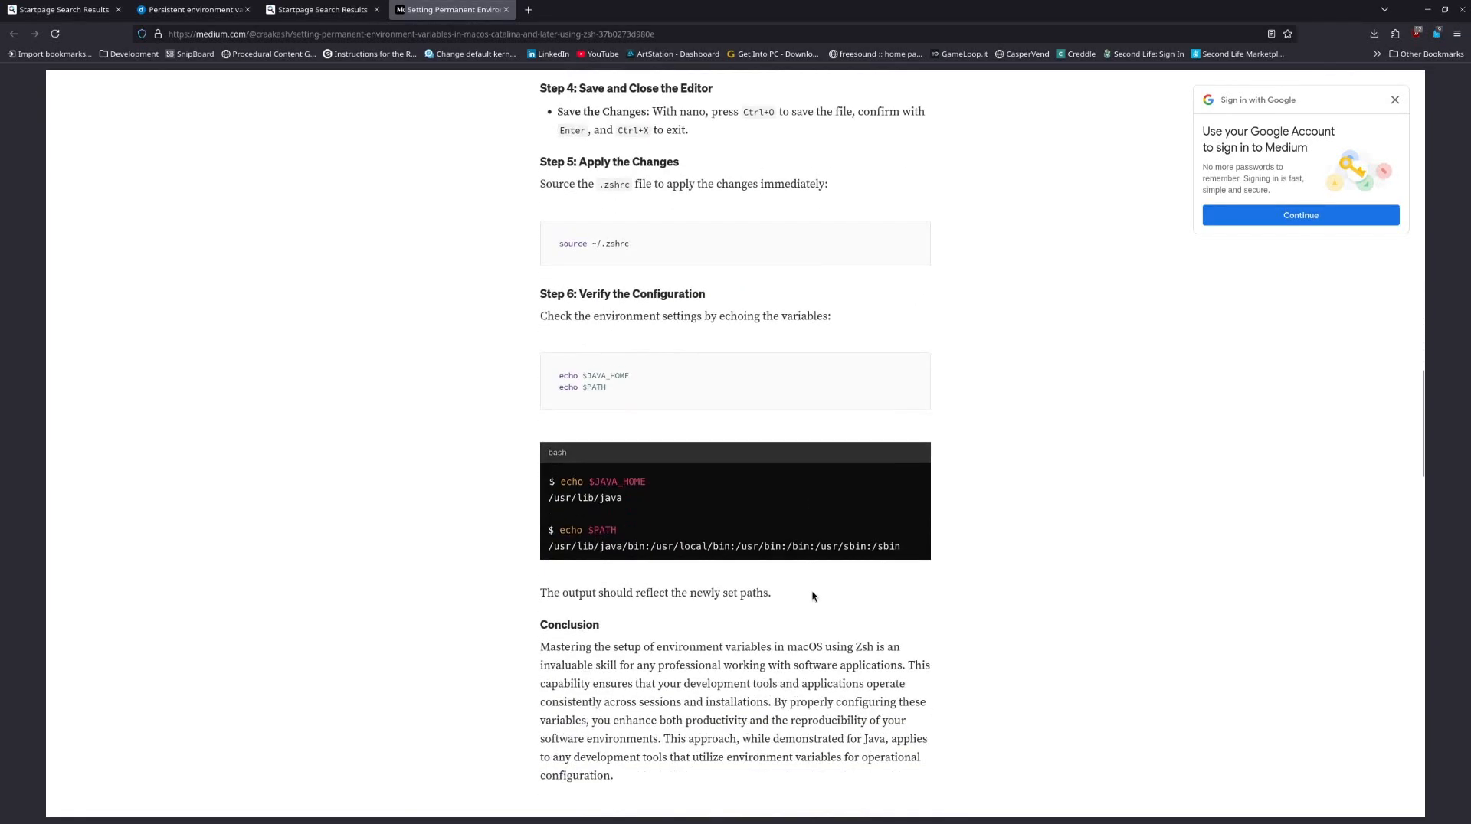
scroll(812, 596, up, 12)
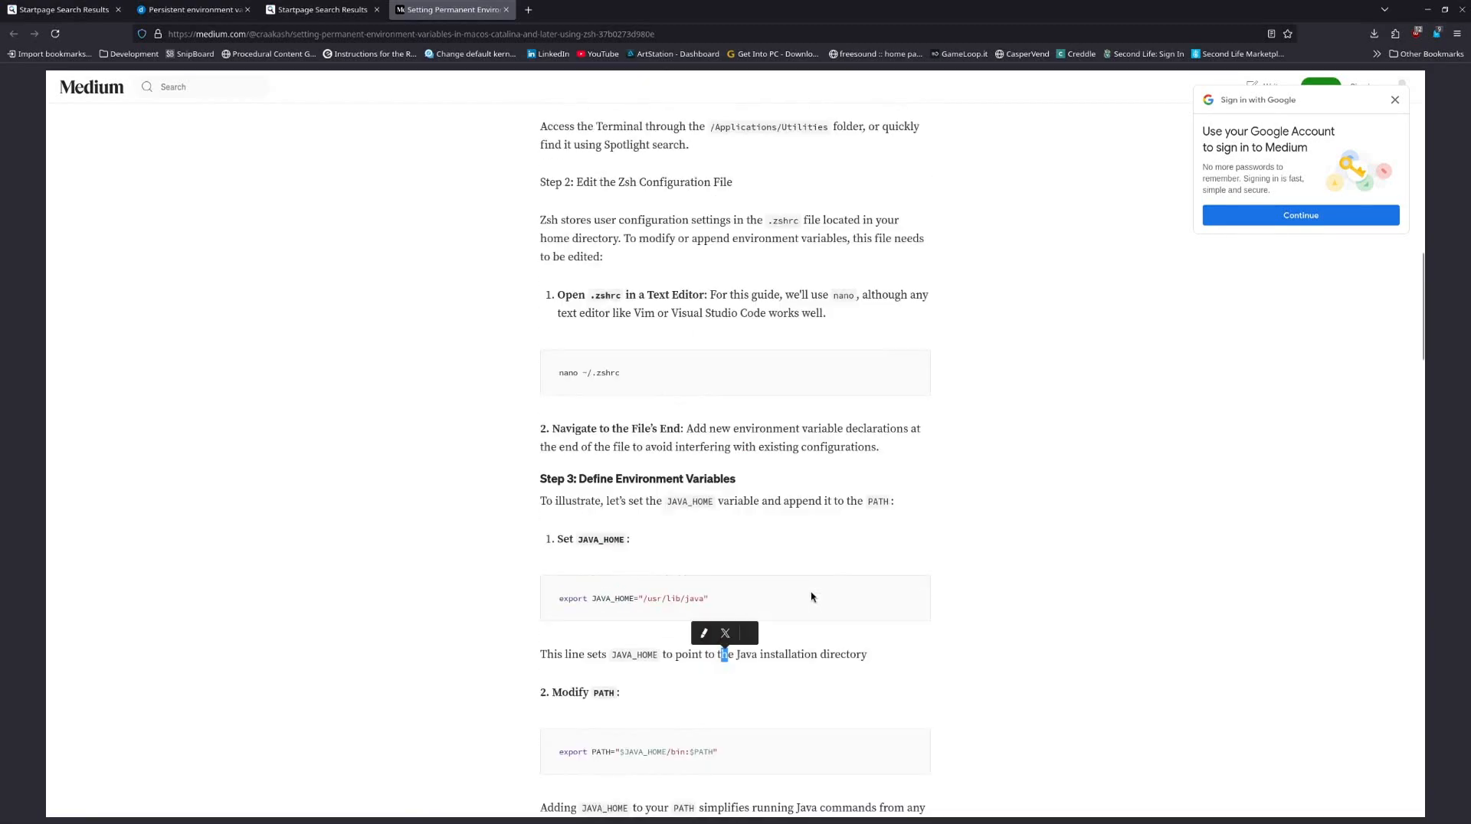
scroll(918, 360, up, 20)
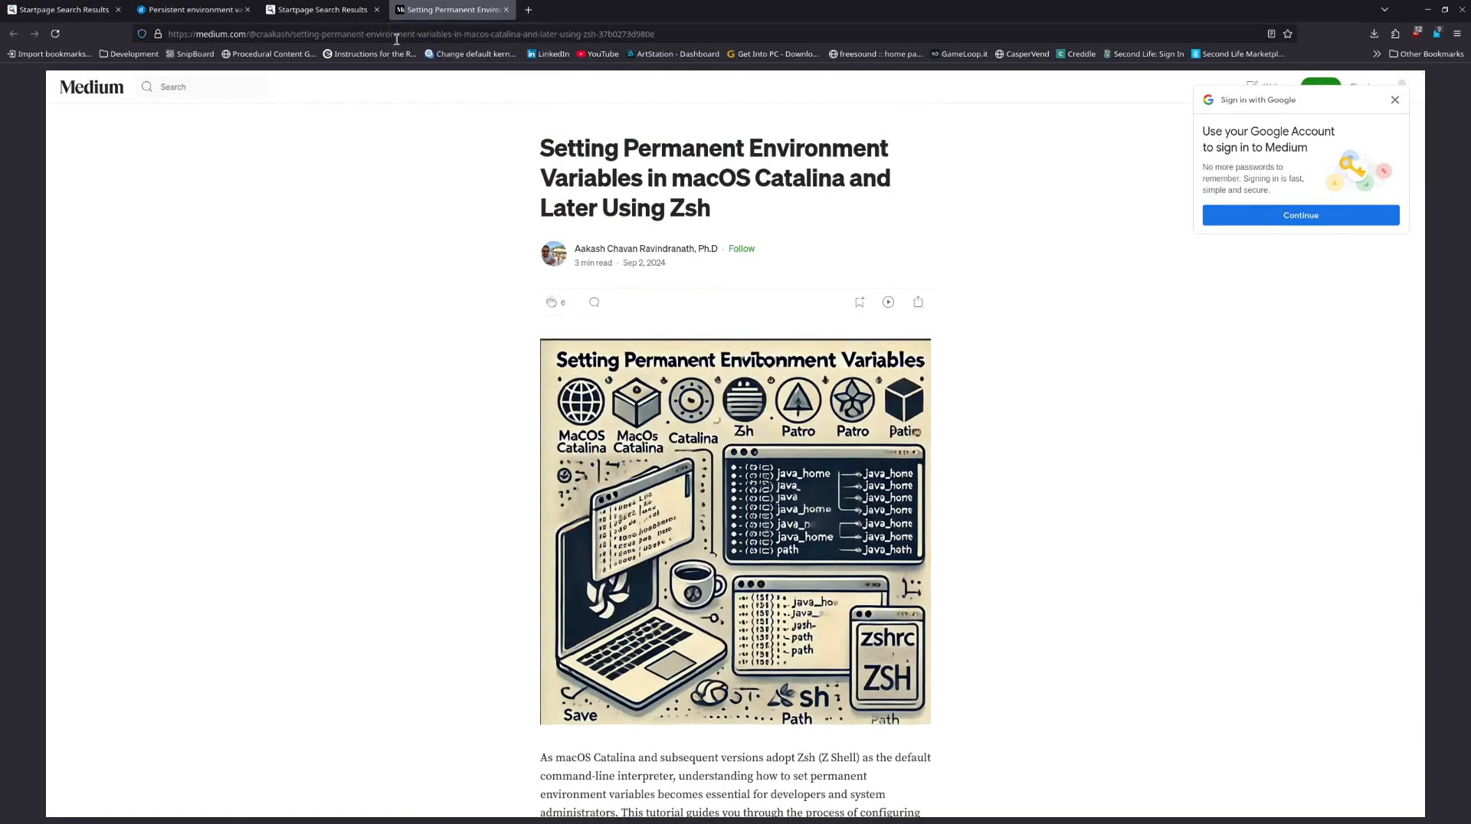
Open the DigiCert page on persistent environment variables for Windows and examine the SM_CLIENT_CERT_FILE variable name and its value
mouse_move(176, 17)
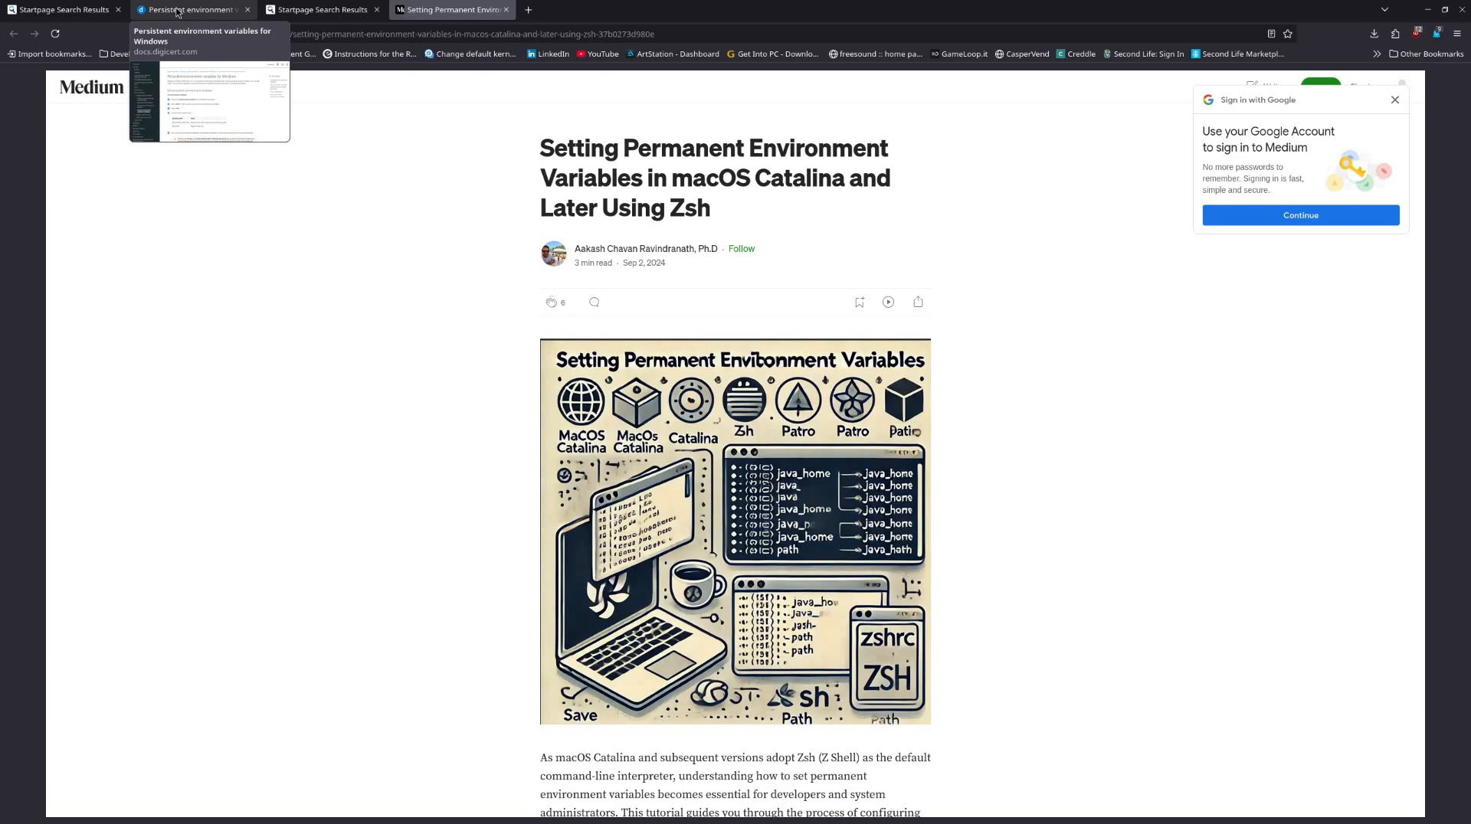
click(175, 11)
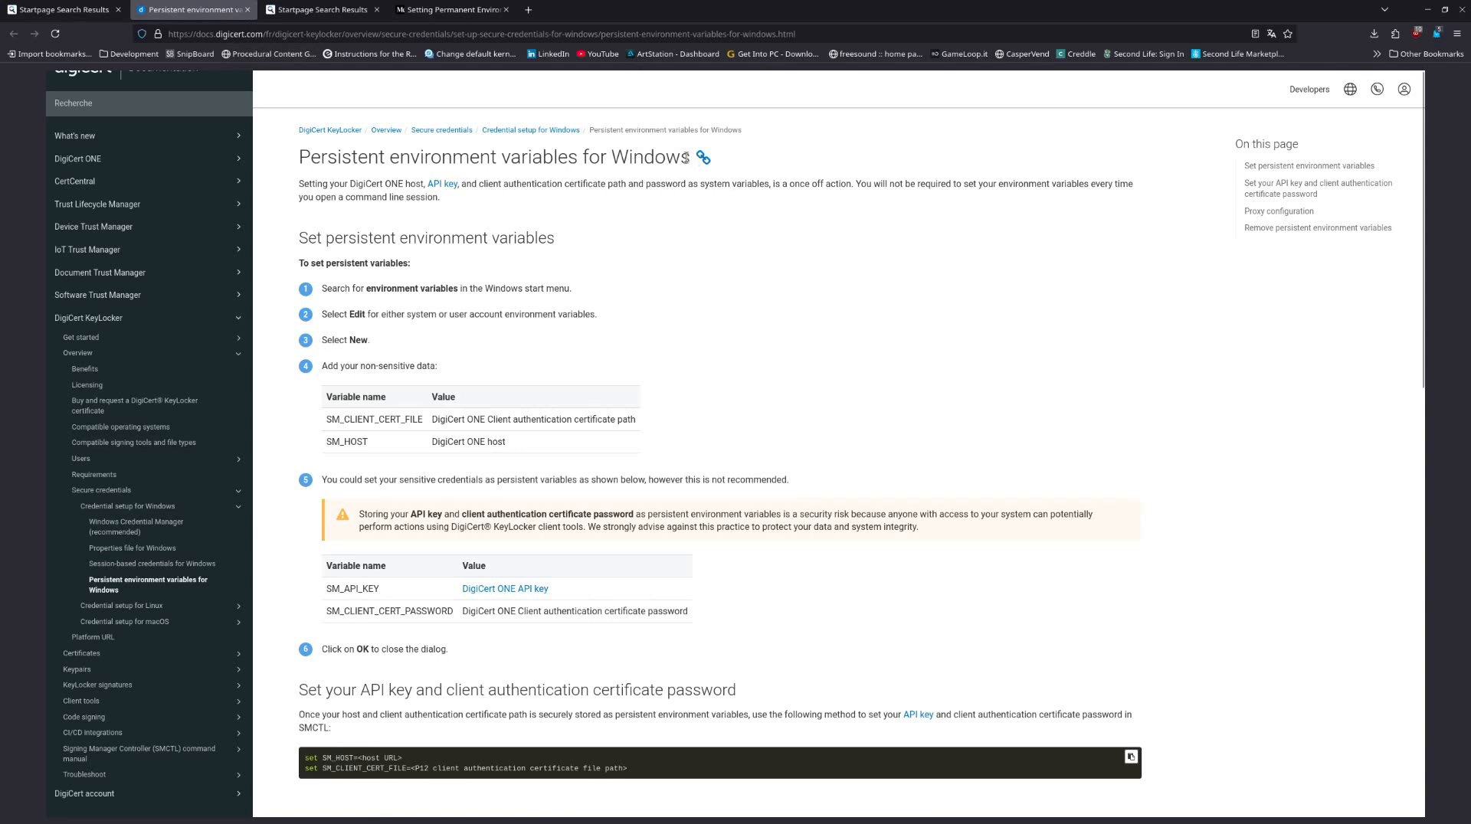
drag(691, 157, 295, 159)
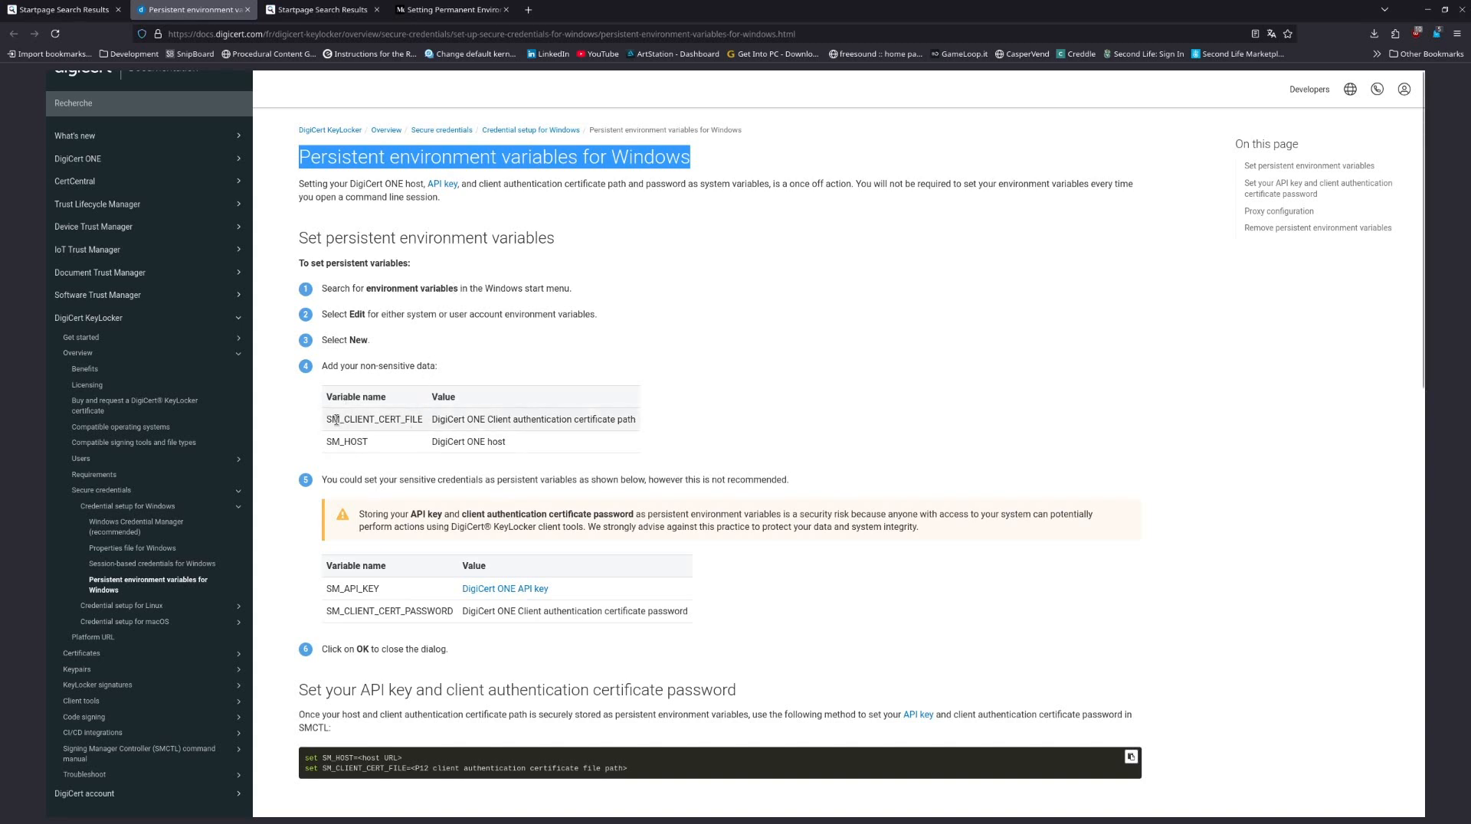
drag(334, 419, 406, 416)
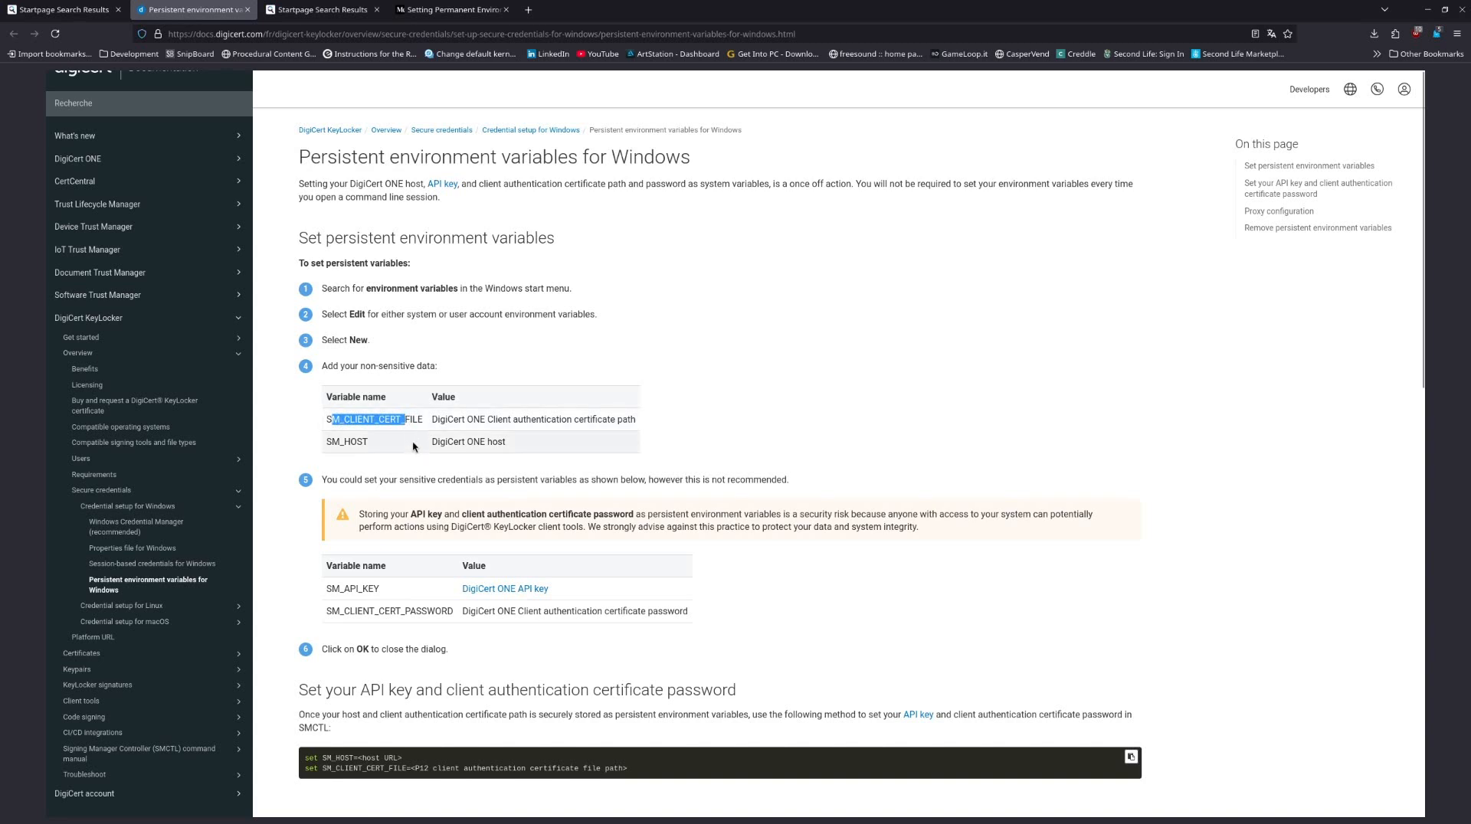
click(418, 423)
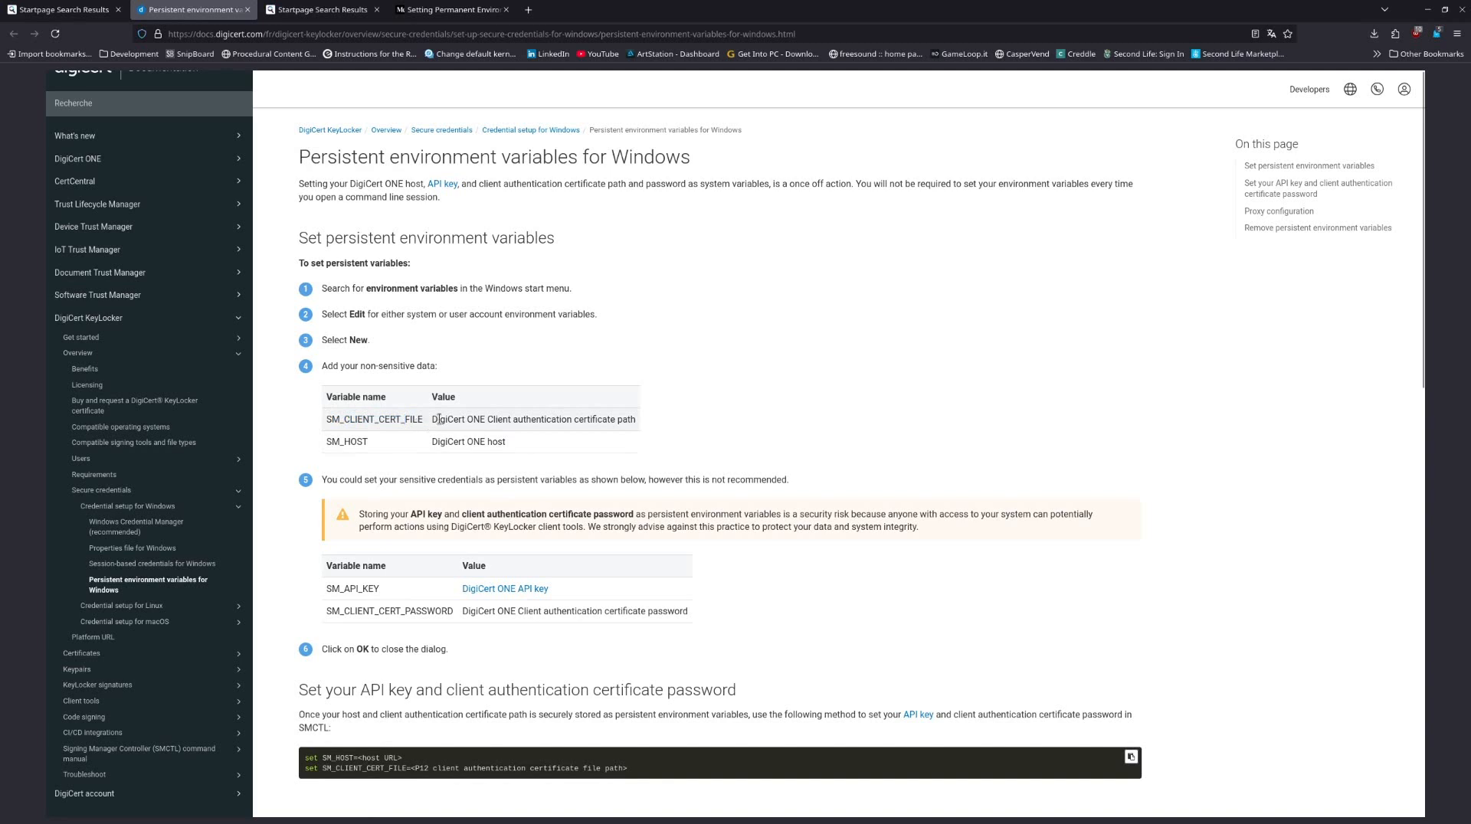
drag(433, 419, 646, 417)
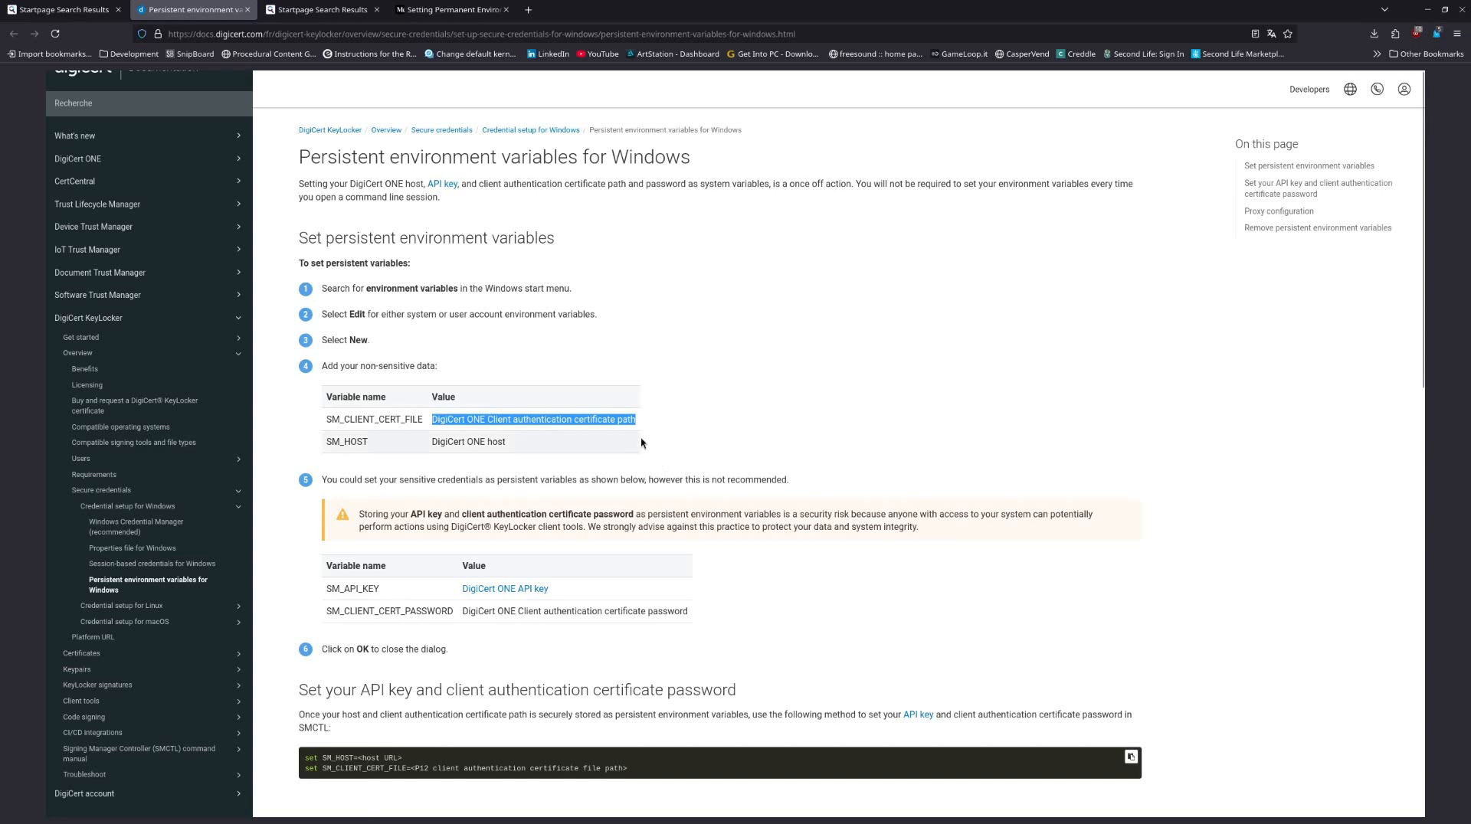
Look through the rest of the DigiCert page, including the proxy configuration and the removal of persistent variables
scroll(855, 446, down, 8)
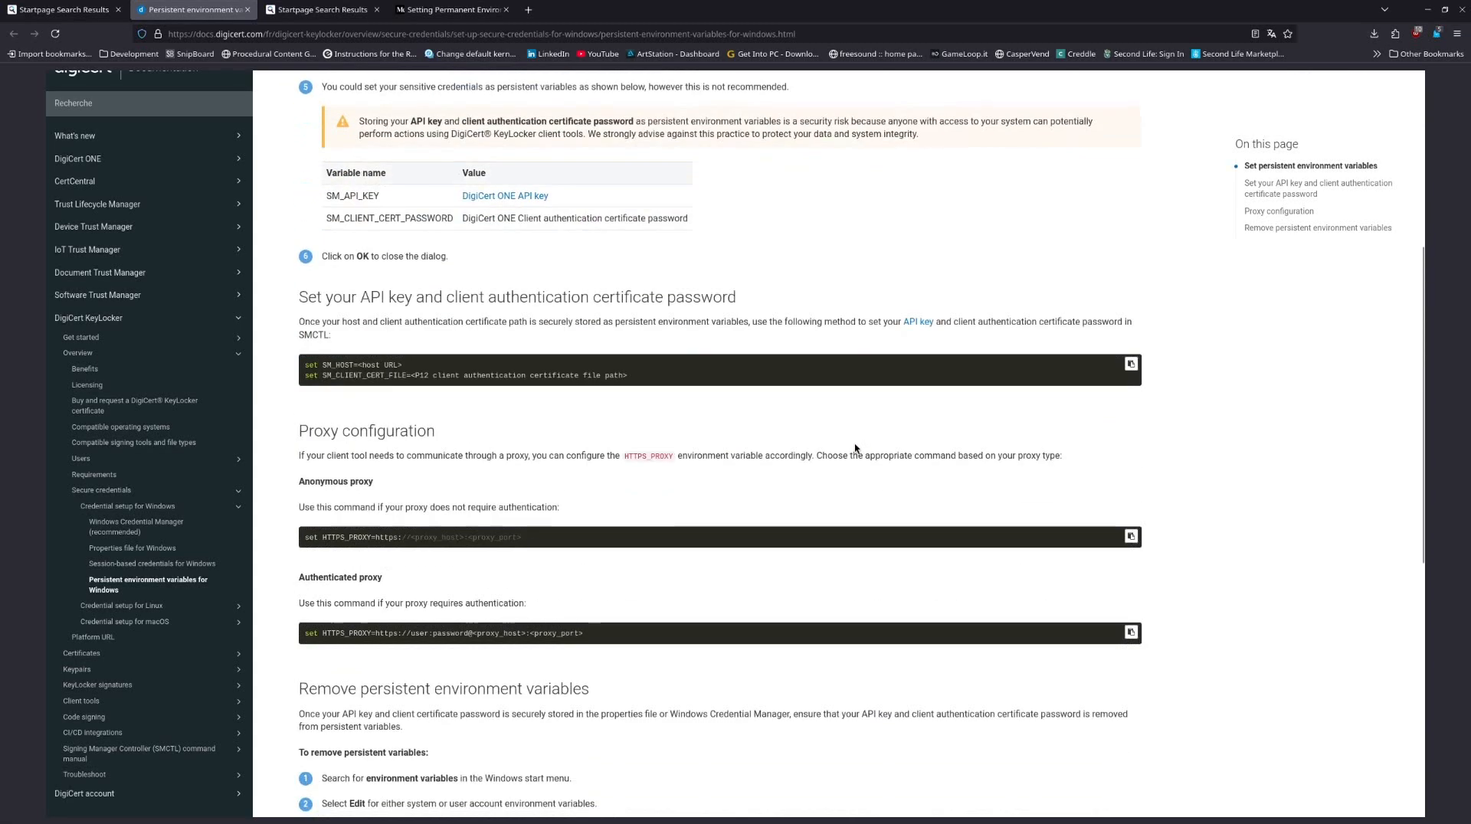
scroll(858, 455, down, 5)
scroll(858, 455, down, 2)
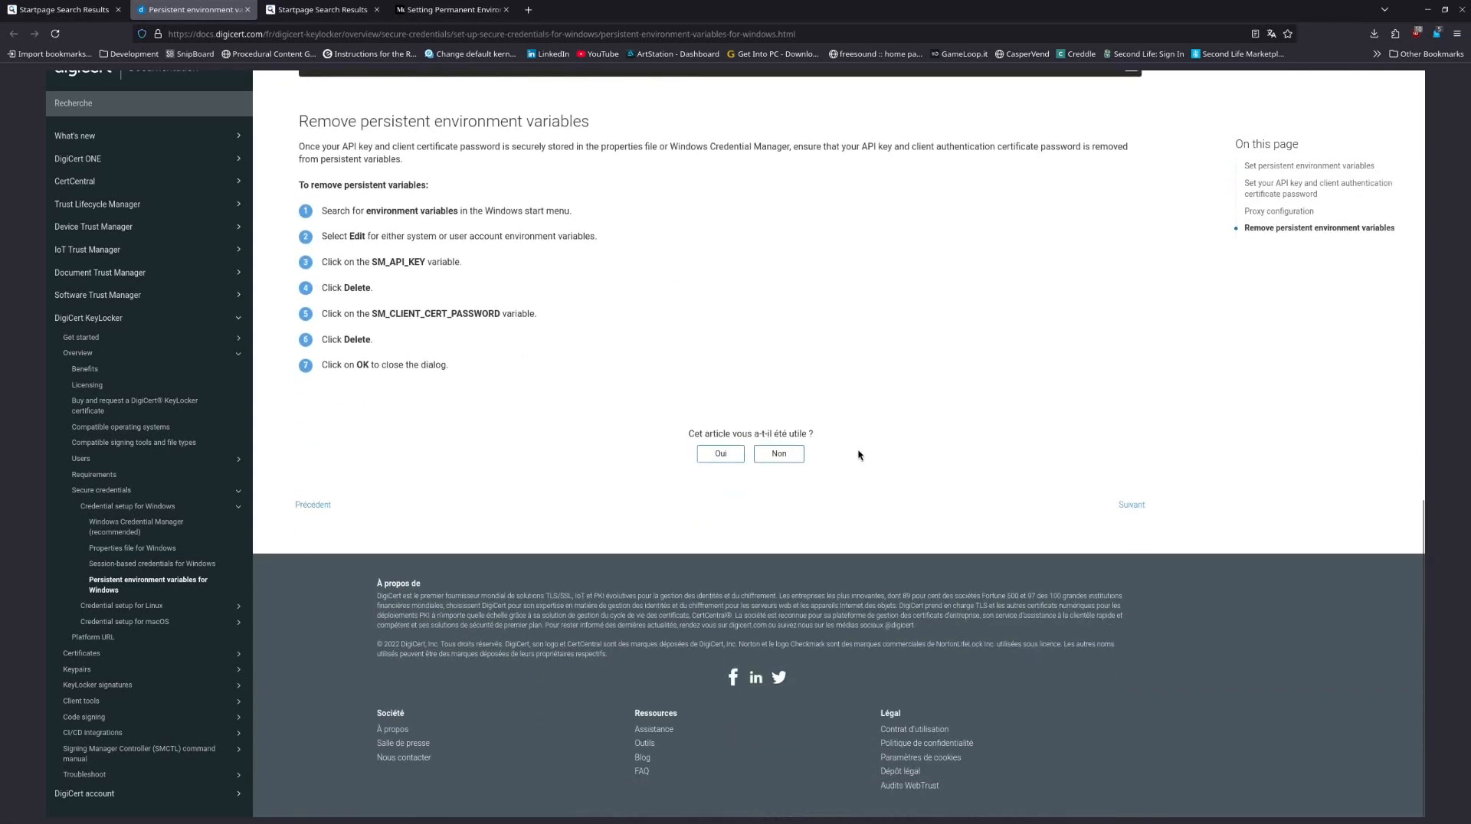
scroll(861, 456, up, 8)
scroll(880, 460, up, 5)
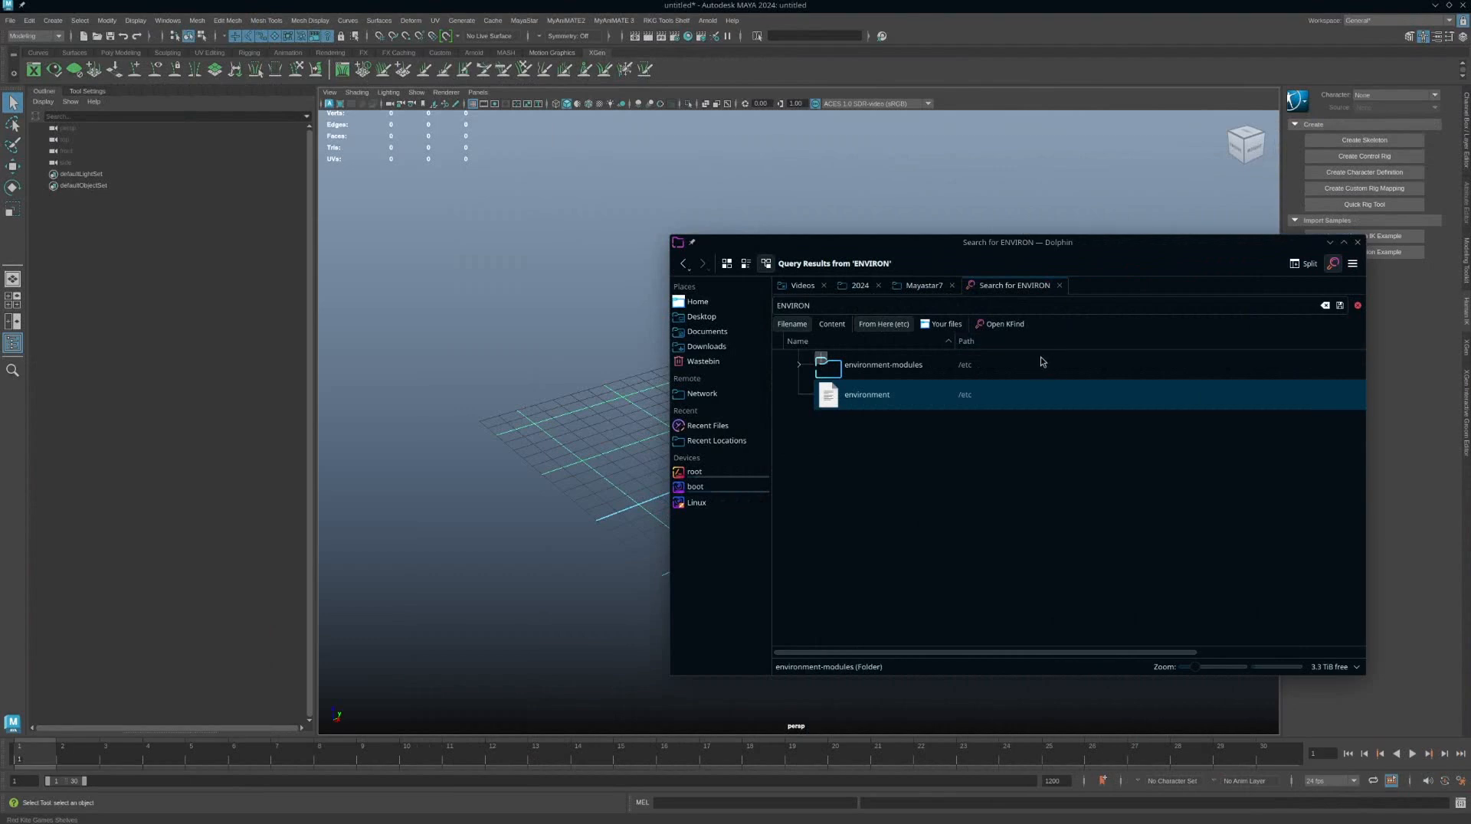
Back in Dolphin, close the ENVIRON search tab and minimize the file manager window
click(1060, 289)
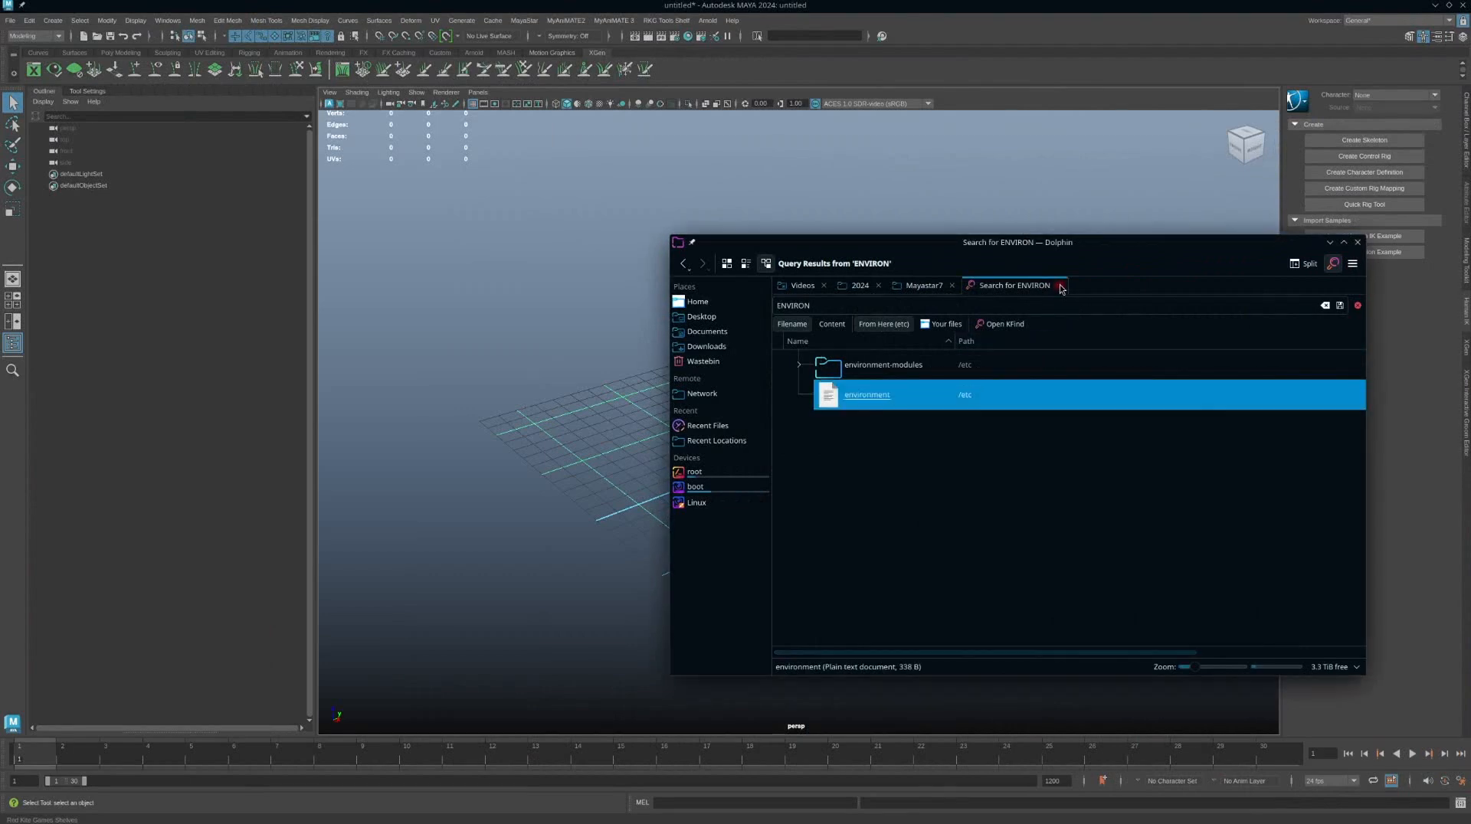
click(1060, 287)
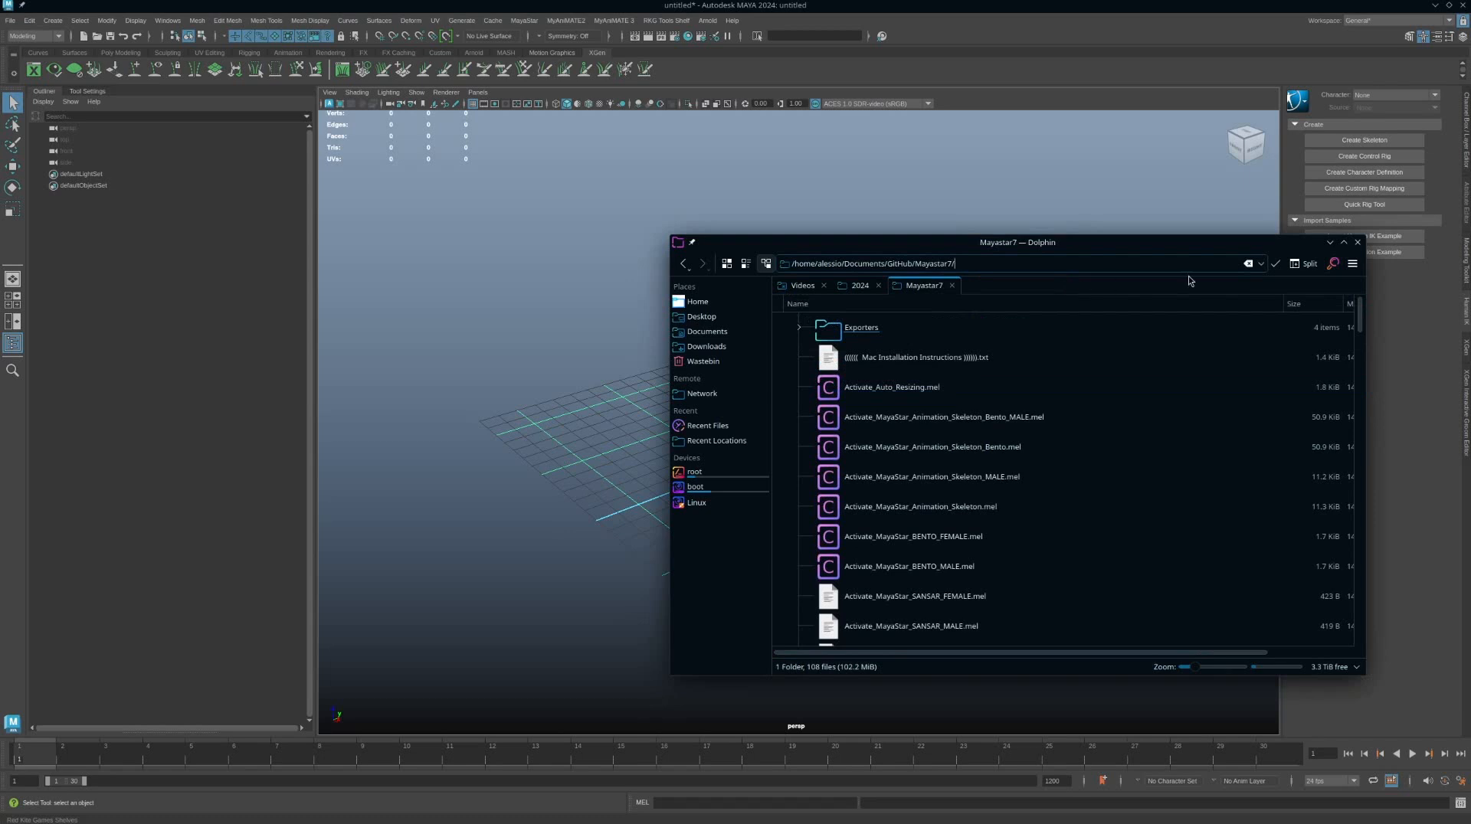
click(1275, 266)
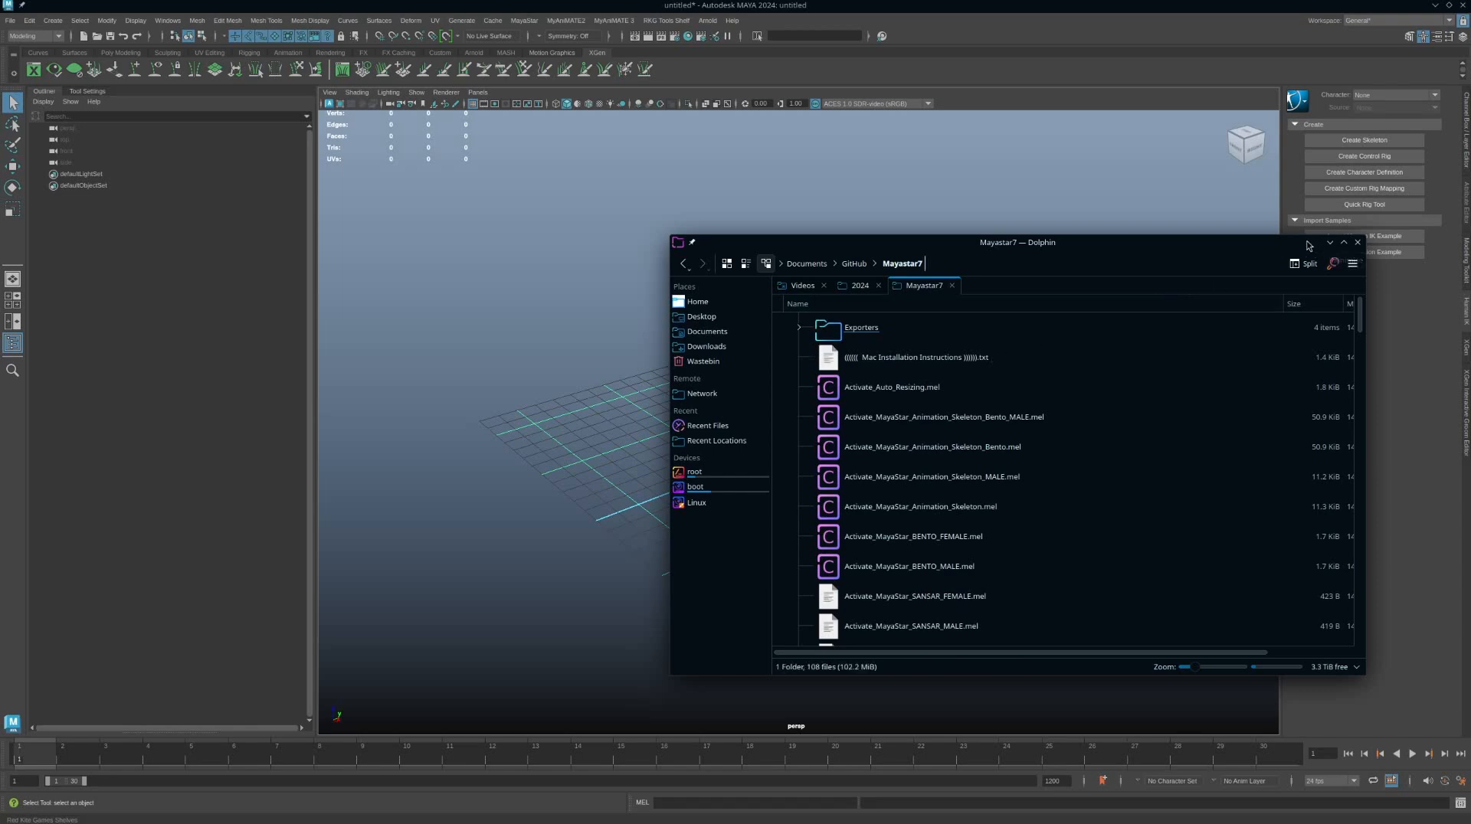
click(1329, 243)
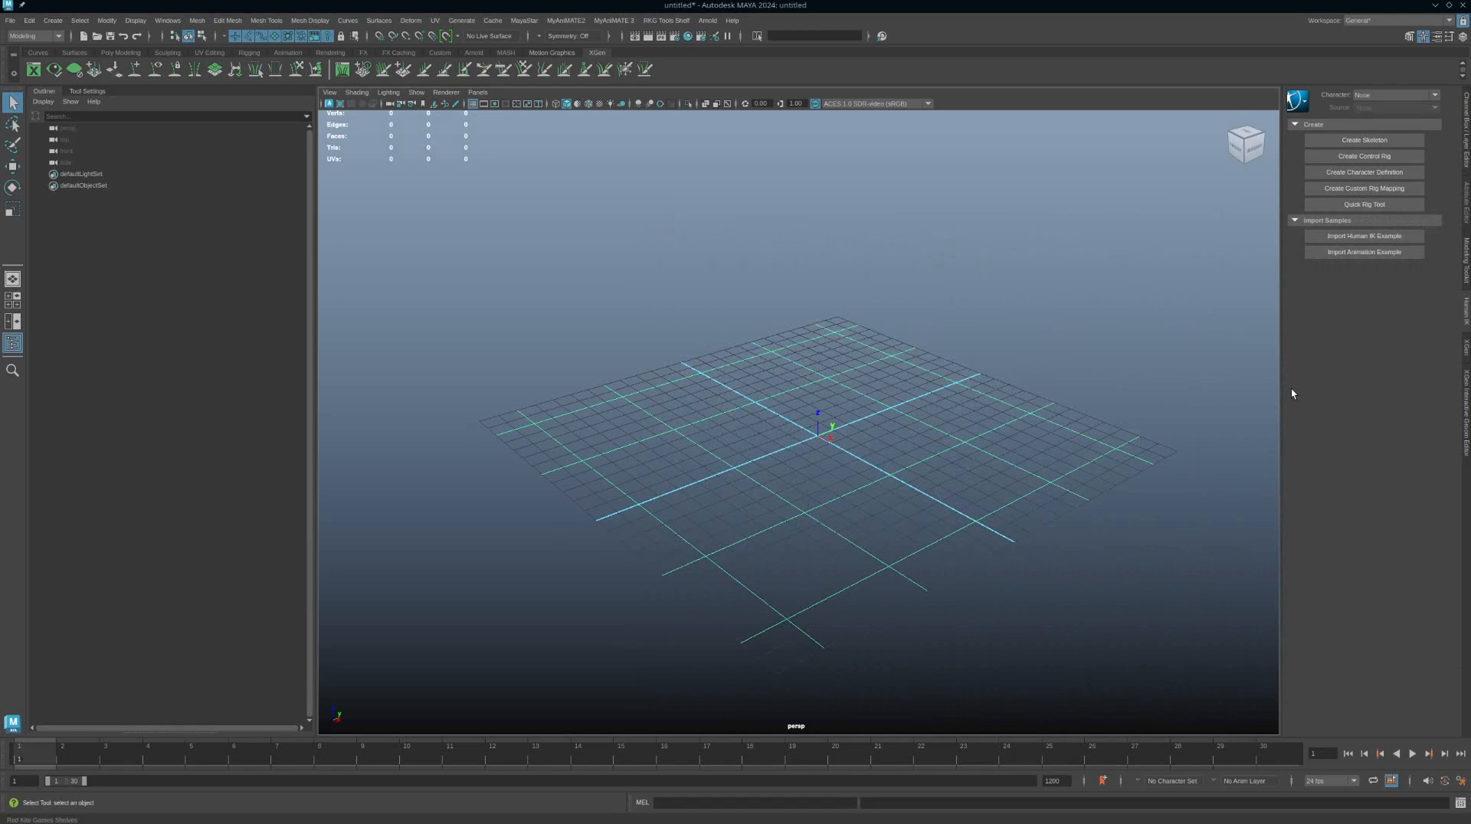